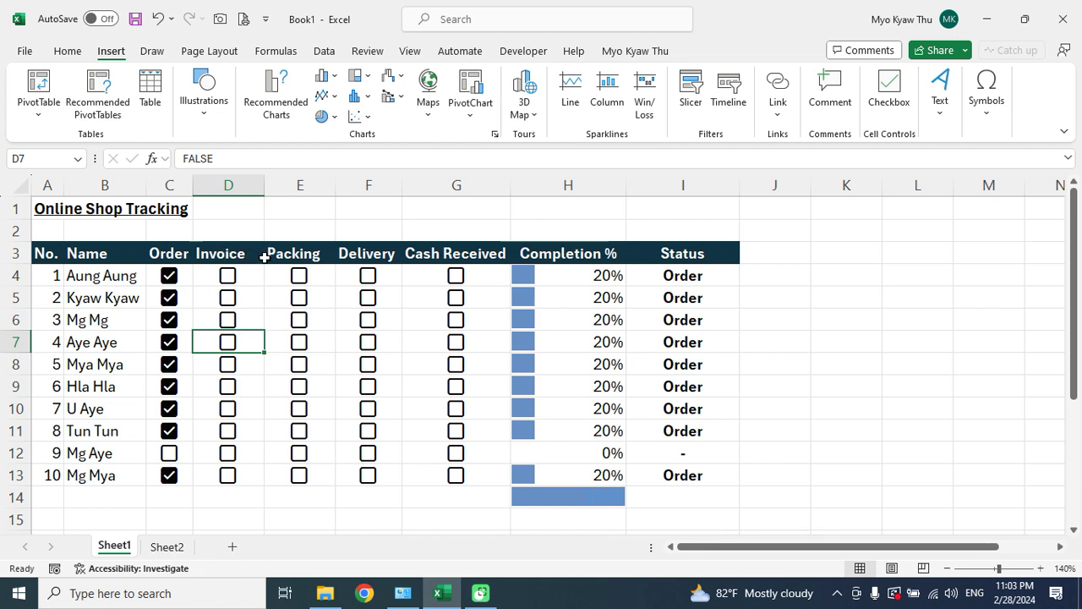
Review the stage headings from Order across to Cash Received
left_click(841, 355)
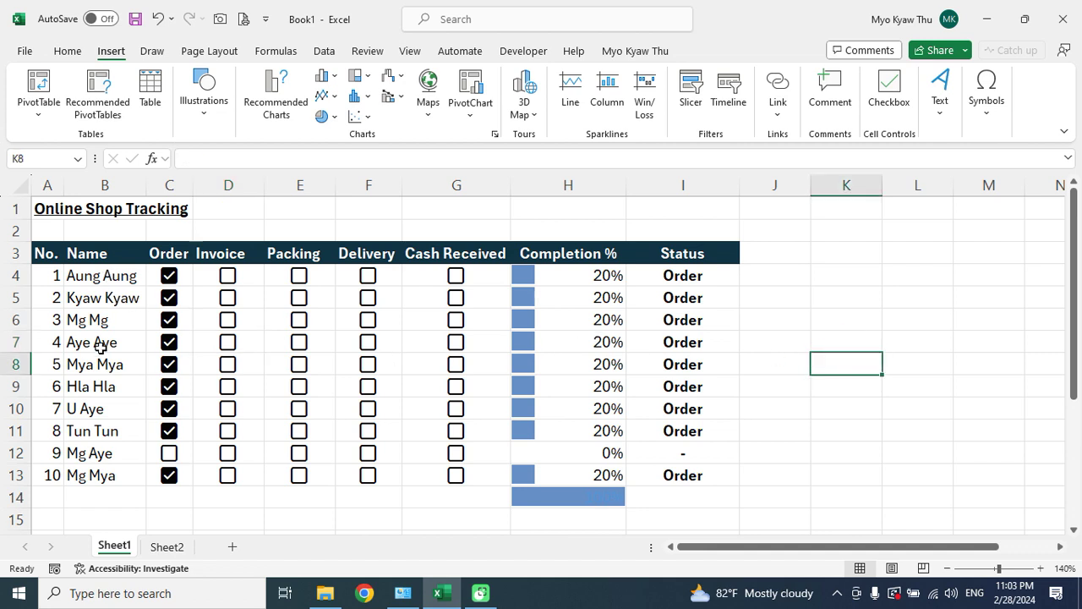
left_click(174, 254)
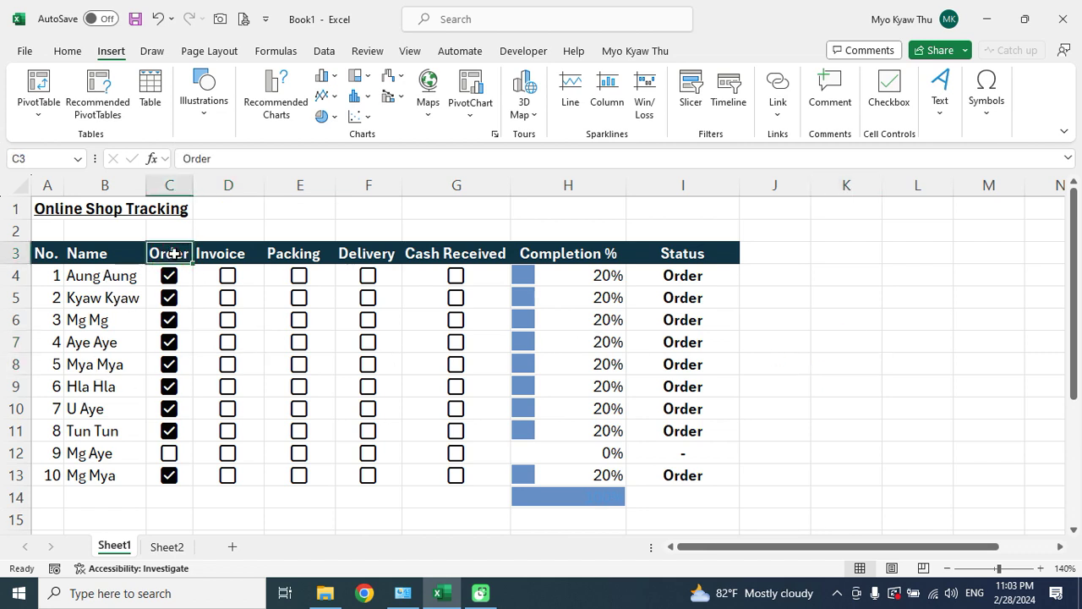
key("Right")
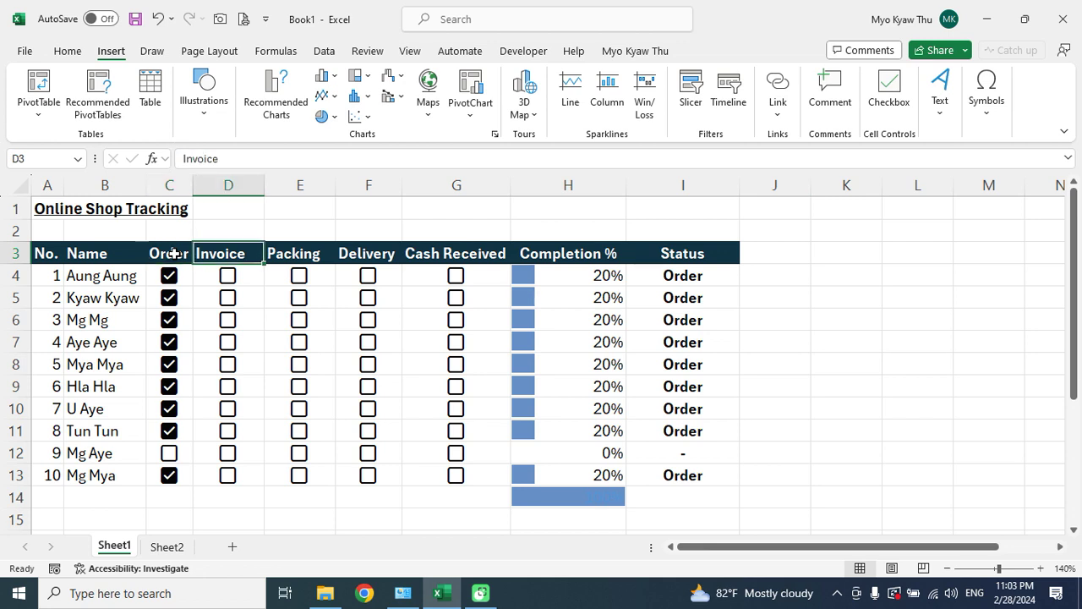
key("Right")
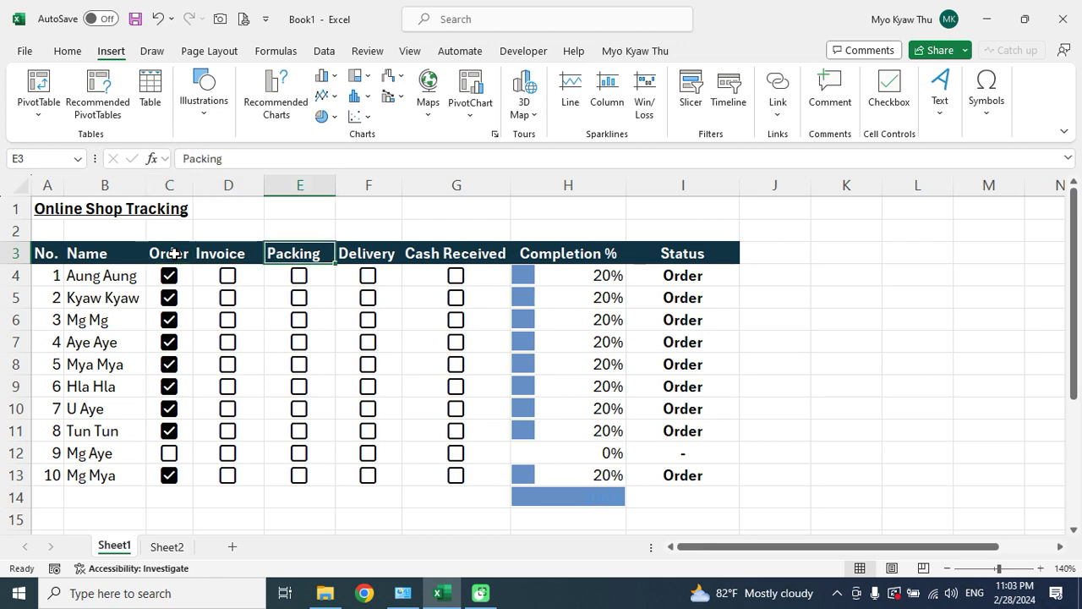
key("Right")
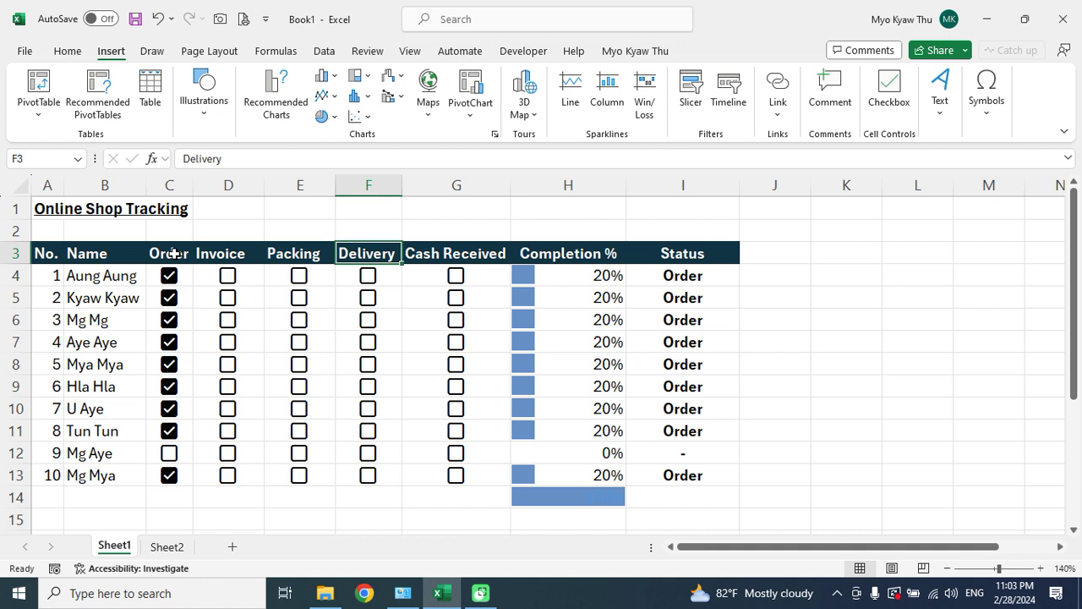
key("Right")
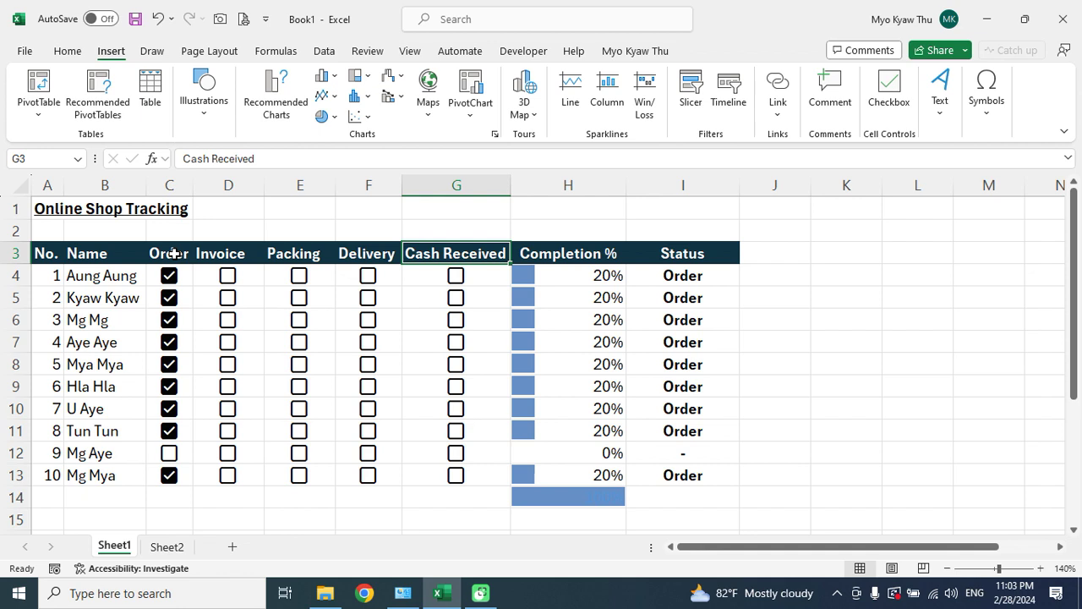
Tick Invoice, Packing, Delivery and Cash Received for the first customer to reach 100%
left_click(228, 277)
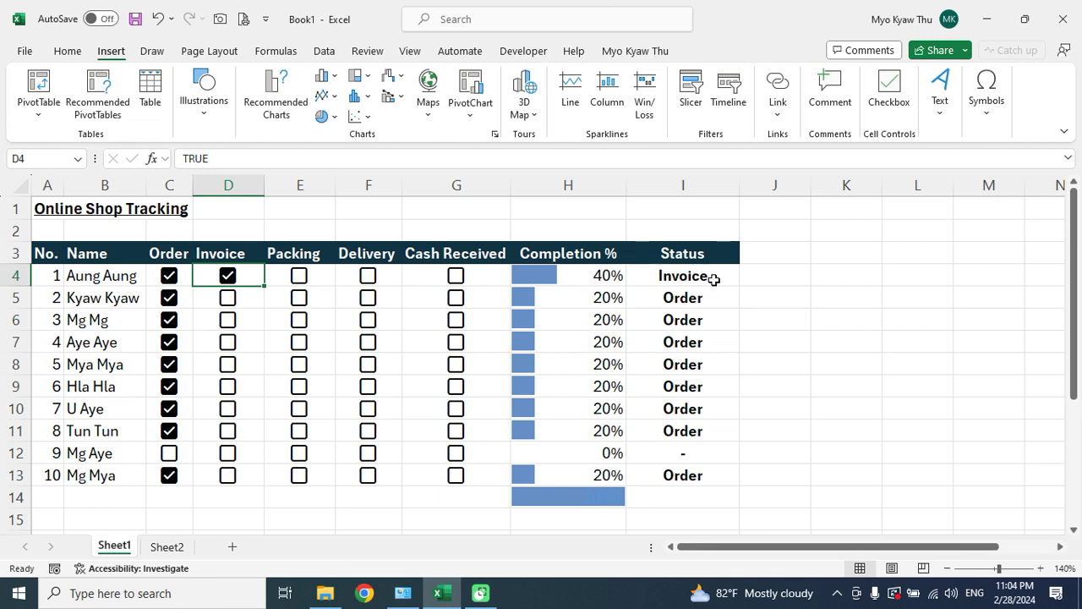
left_click(298, 277)
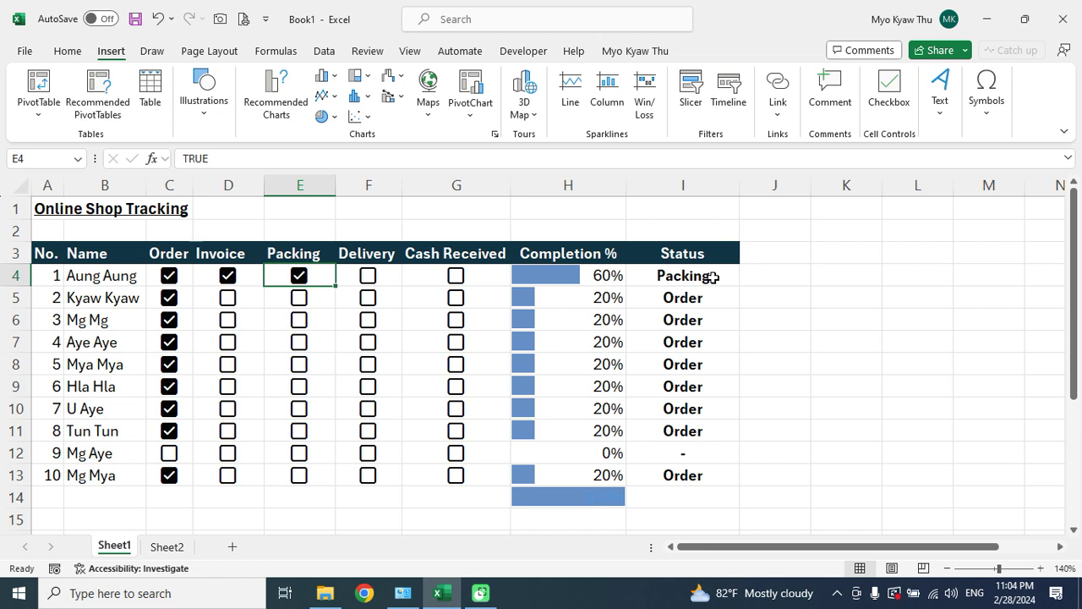
left_click(366, 276)
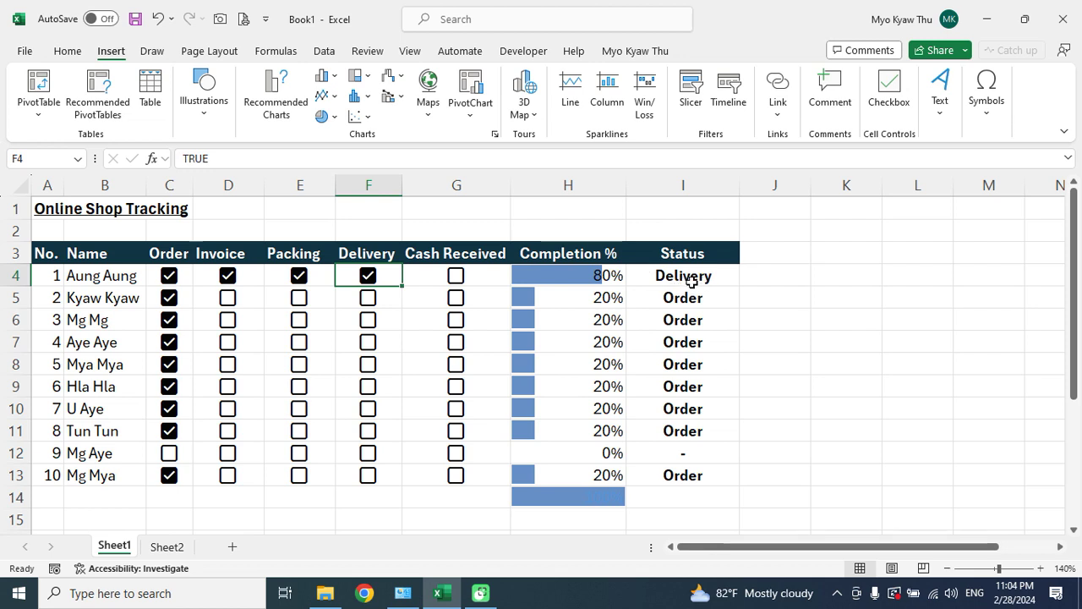
left_click(457, 279)
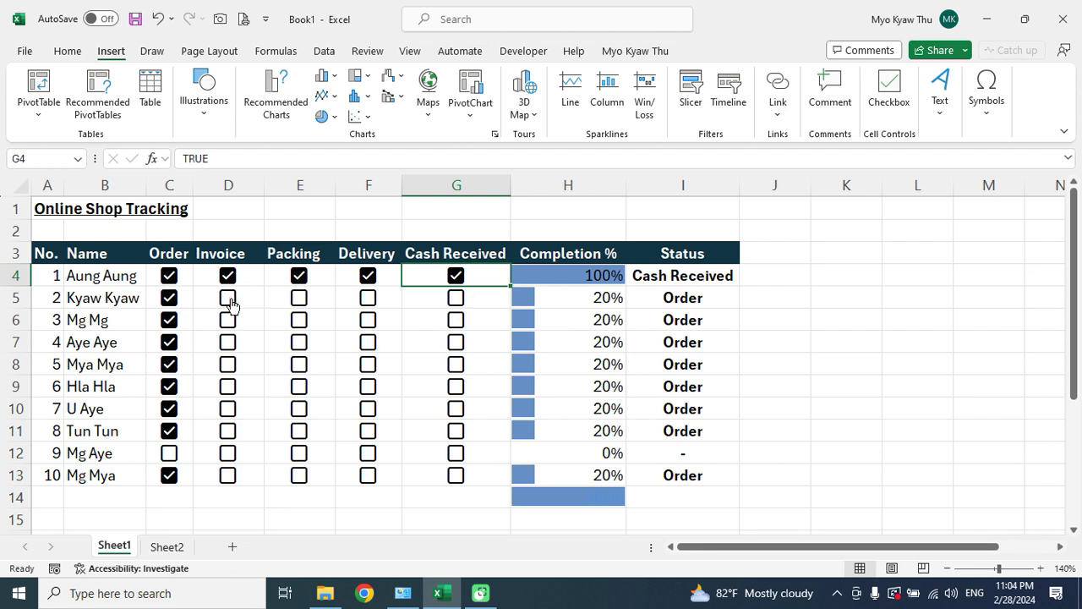
Tick the second customer's Invoice and Packing and the last customer's Cash Received, then inspect I13
left_click(229, 299)
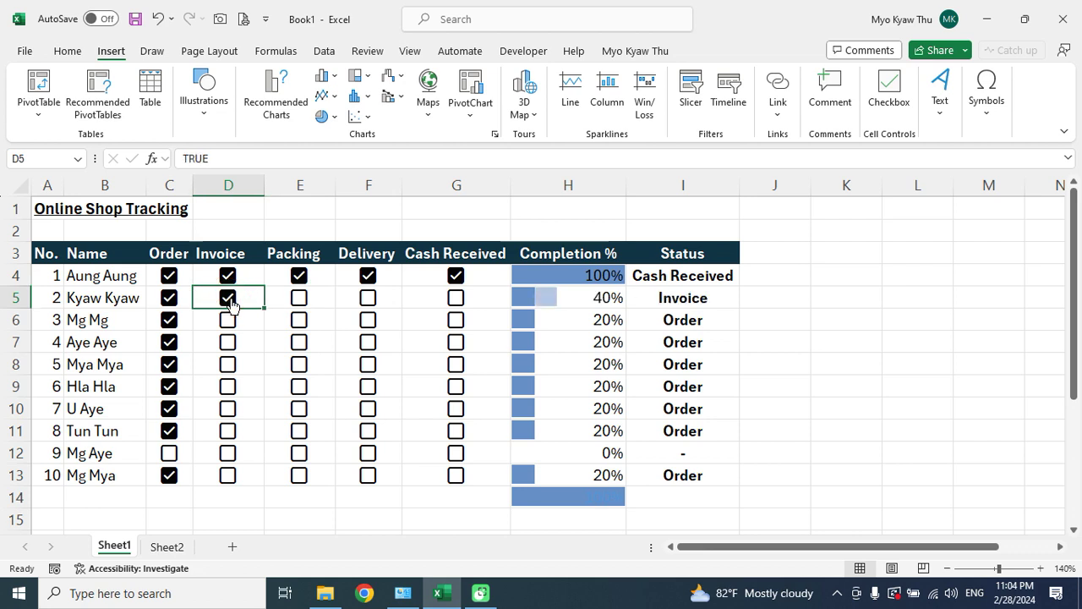
left_click(299, 303)
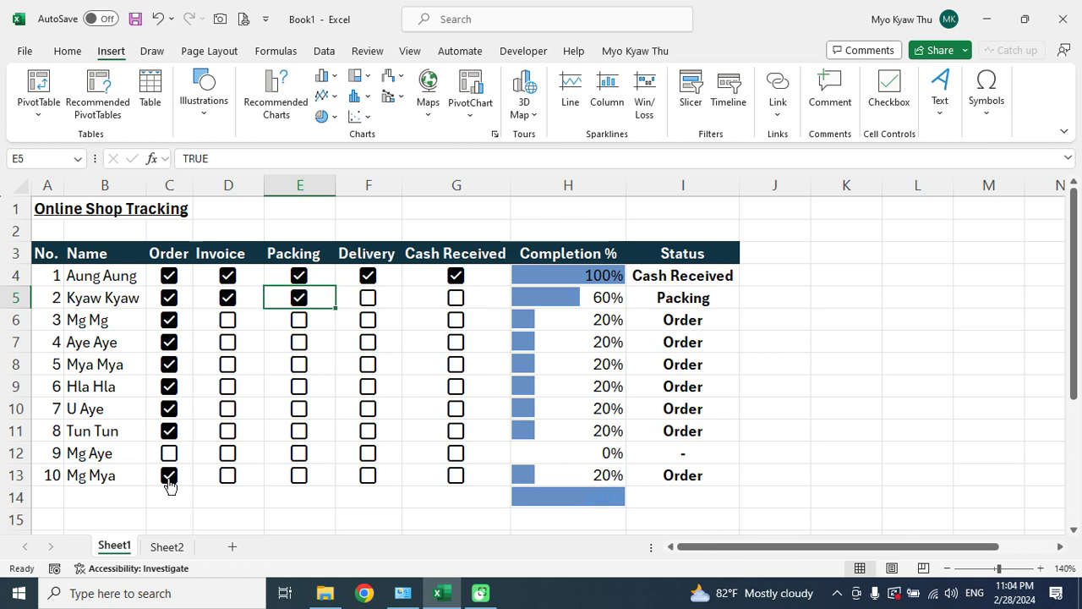
left_click(456, 476)
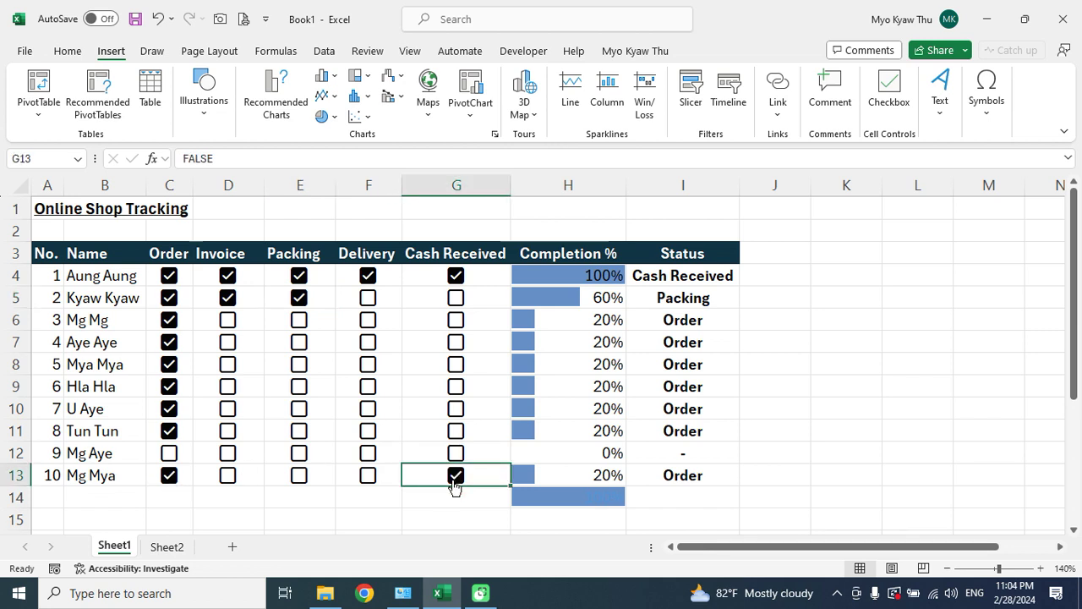
left_click(690, 478)
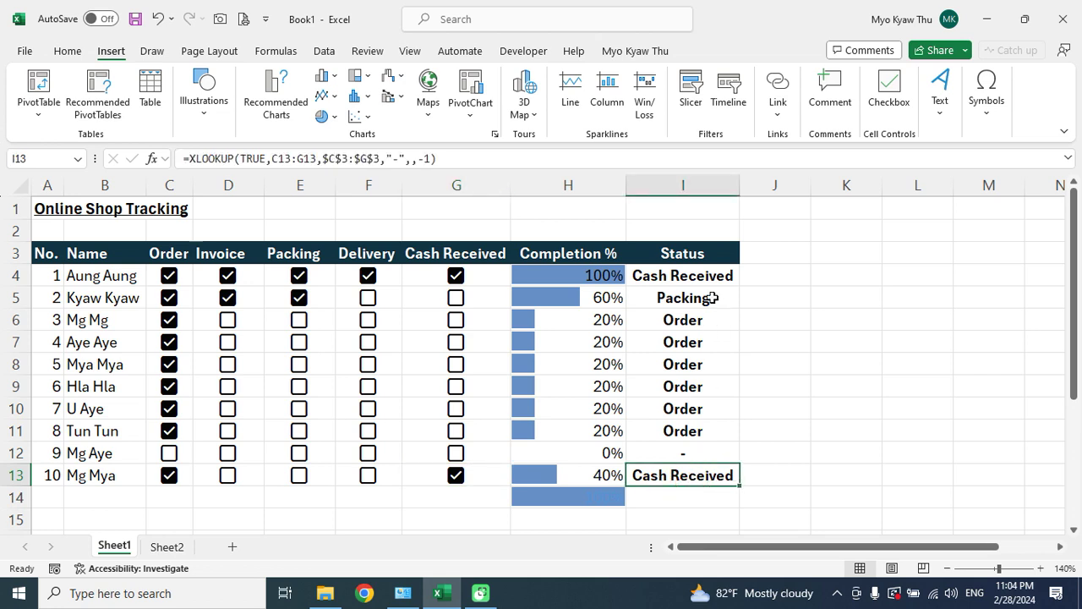
left_click(608, 475)
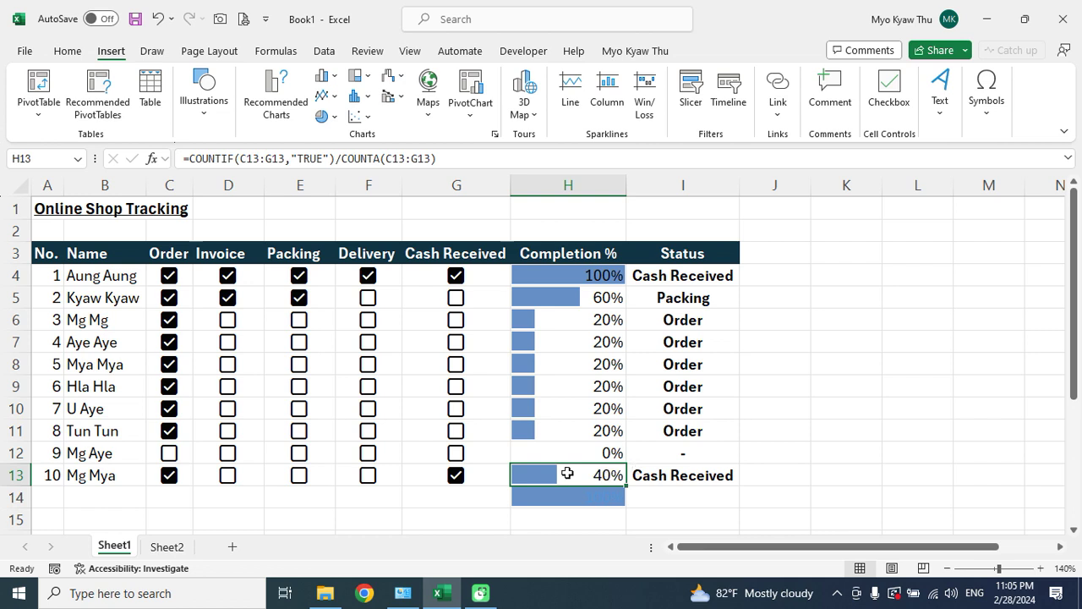
left_click(481, 501)
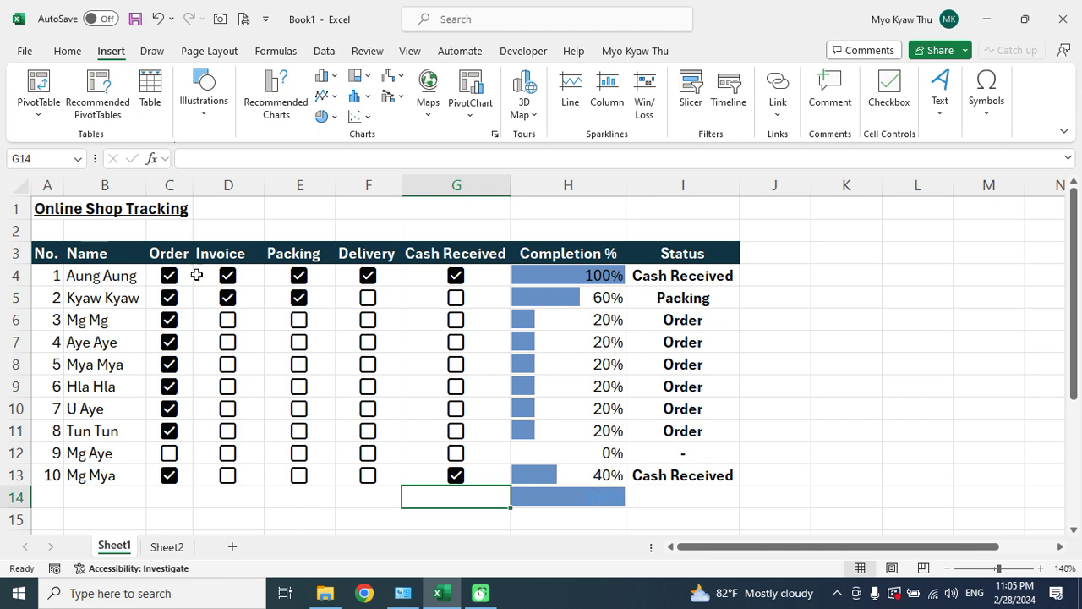
Copy the title, numbers and customer names block from Sheet1 into Sheet2
left_click(50, 207)
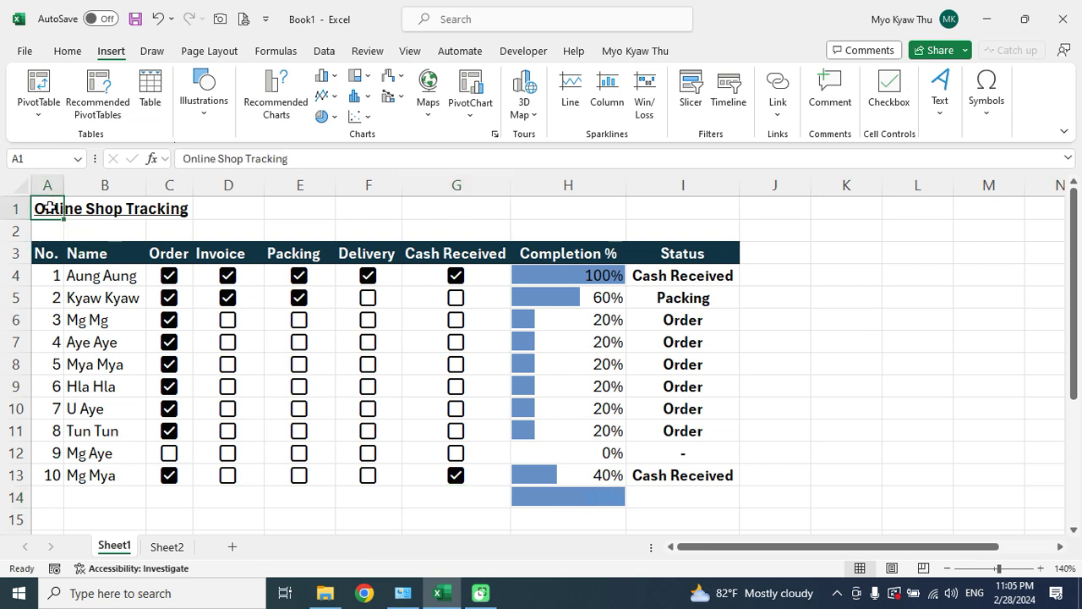
key("shift+Down")
key("shift+Down")
key("shift+Down")
key("shift+Down")
key("shift+Down")
key("shift+Down")
key("shift+Down")
key("shift+Down")
key("shift+Down")
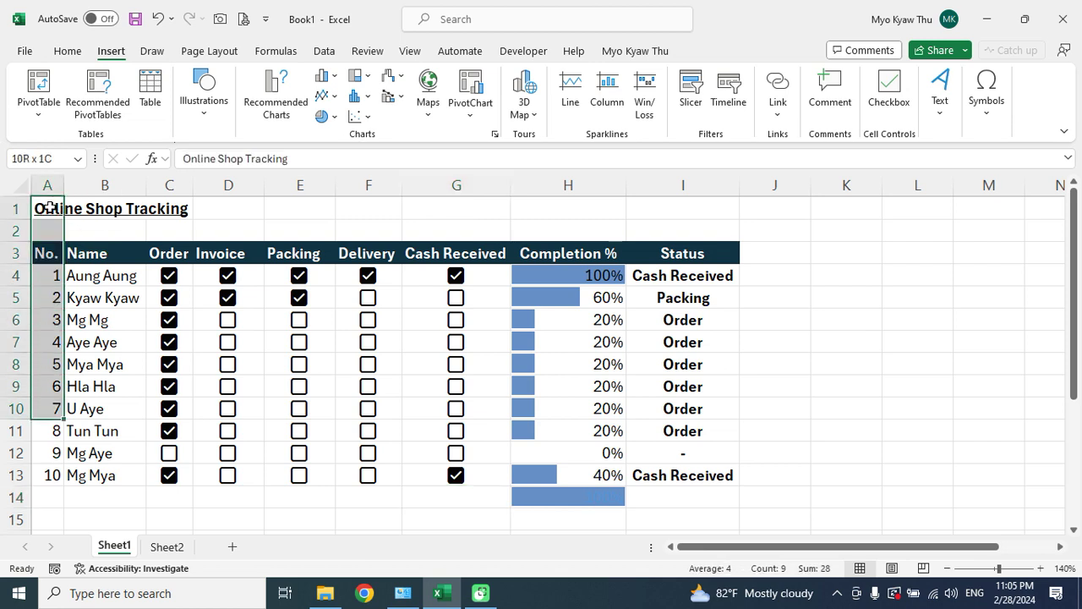
key("shift+Down")
key("shift+Down")
key("shift+Down")
key("shift+Right")
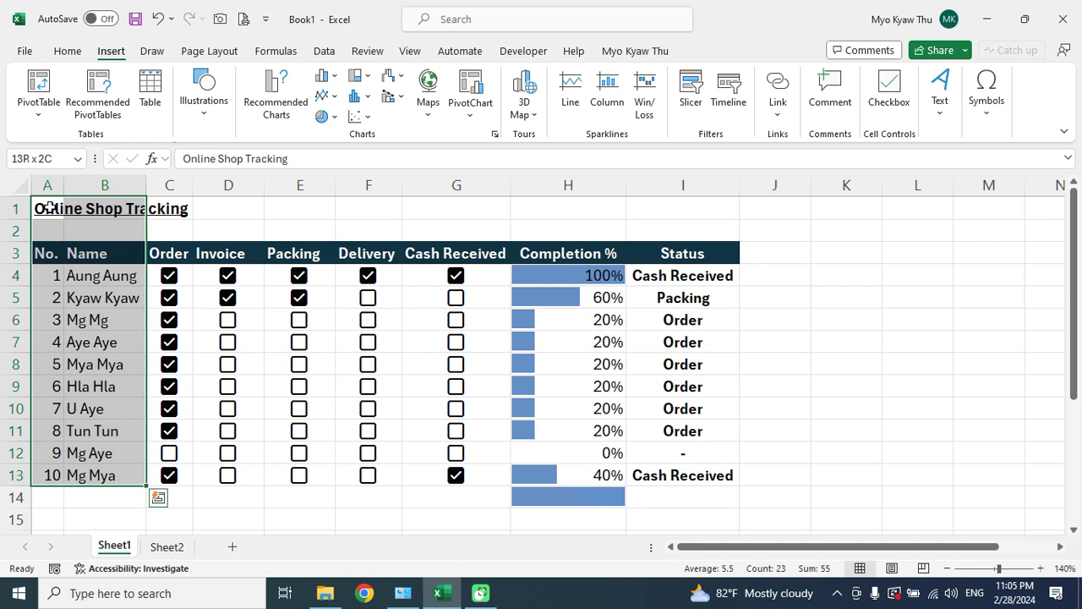
key("ctrl+c")
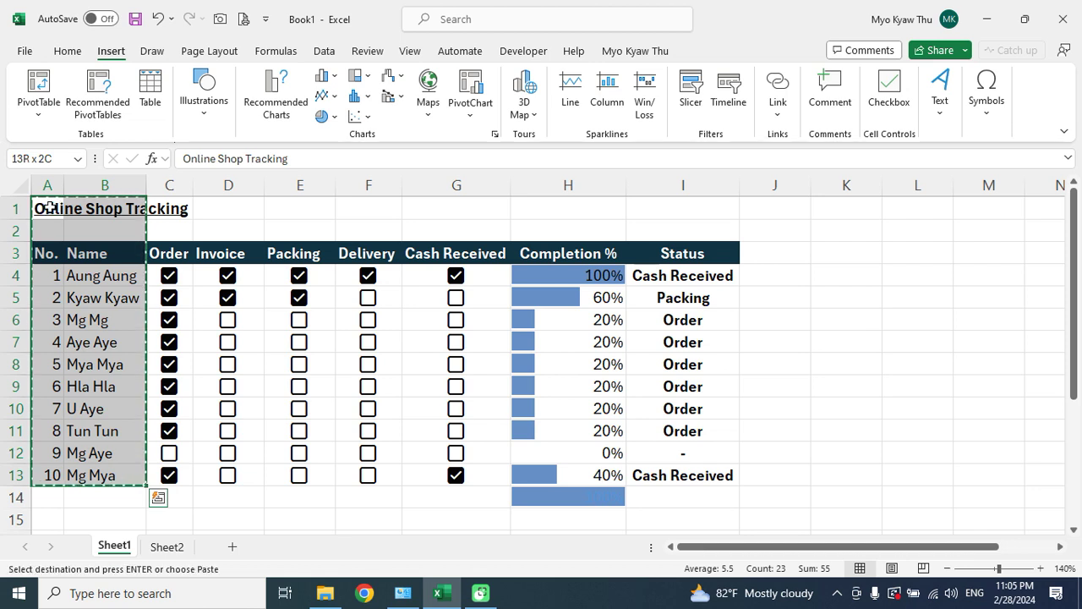
left_click(168, 546)
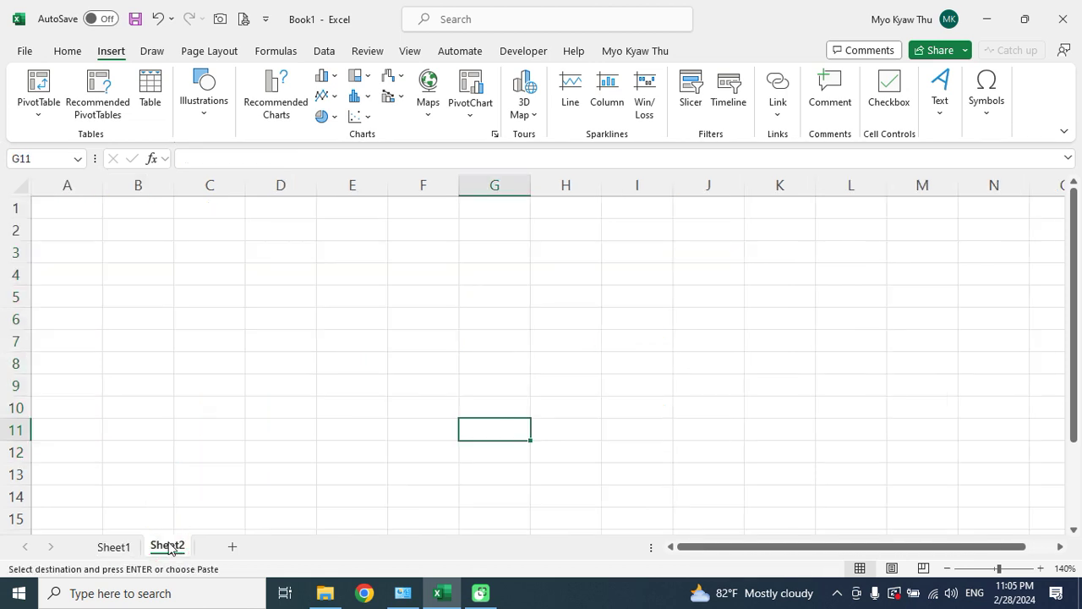
left_click(70, 202)
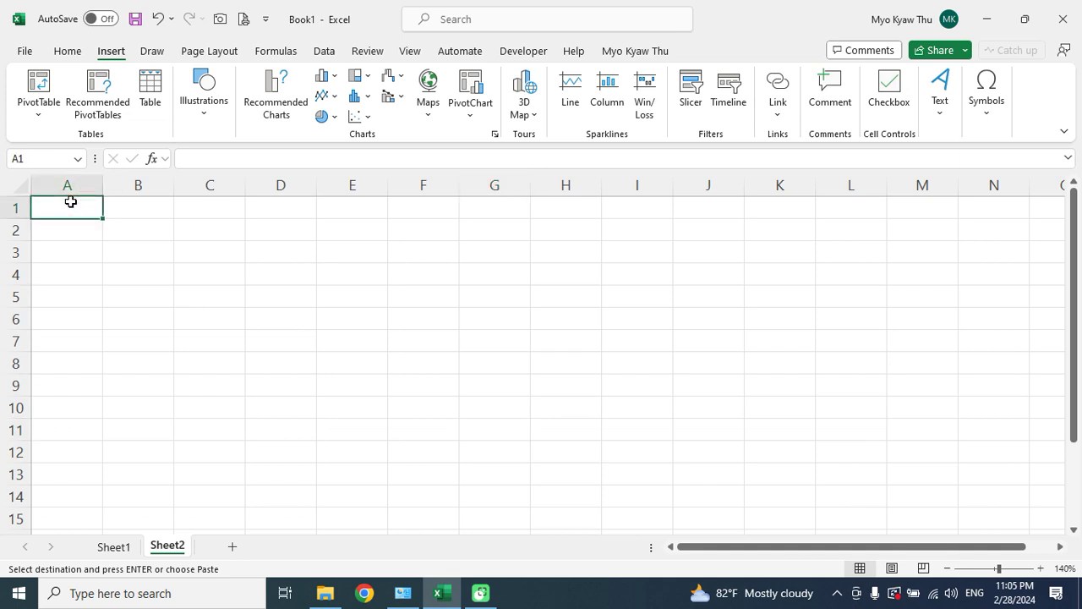
key("ctrl+v")
left_click(113, 547)
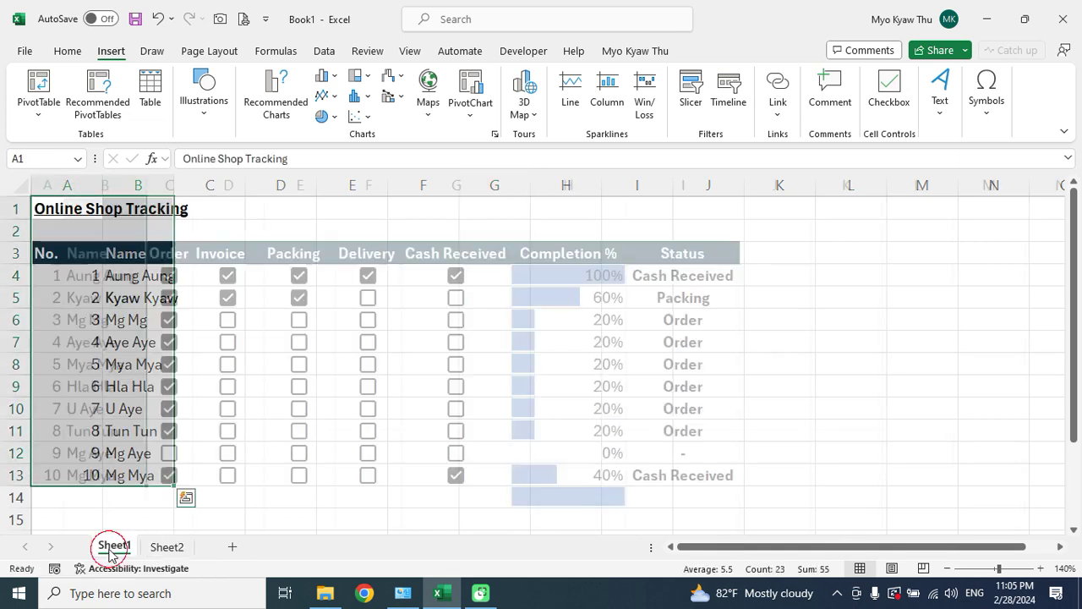
Copy the Order-to-Status header row from Sheet1 into Sheet2 at C3
left_click(171, 254)
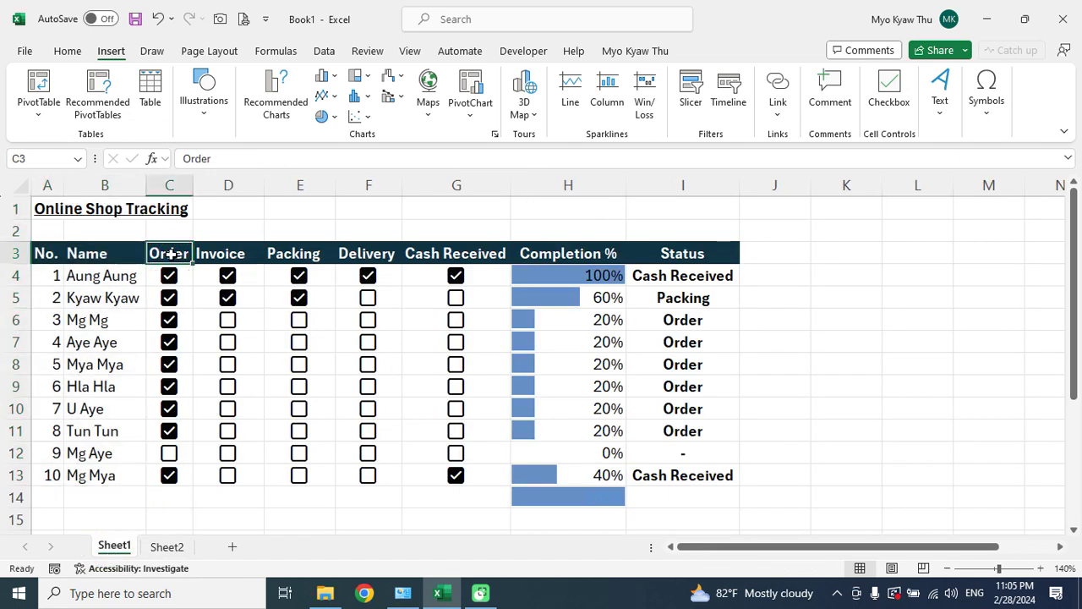
key("ctrl+shift+Right")
key("ctrl+c")
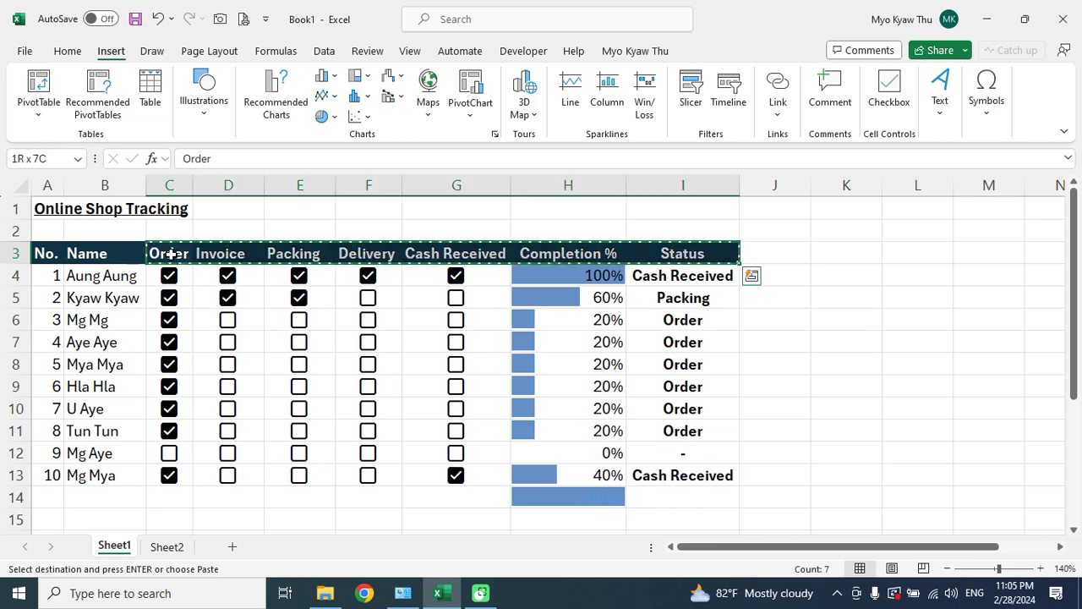
left_click(167, 547)
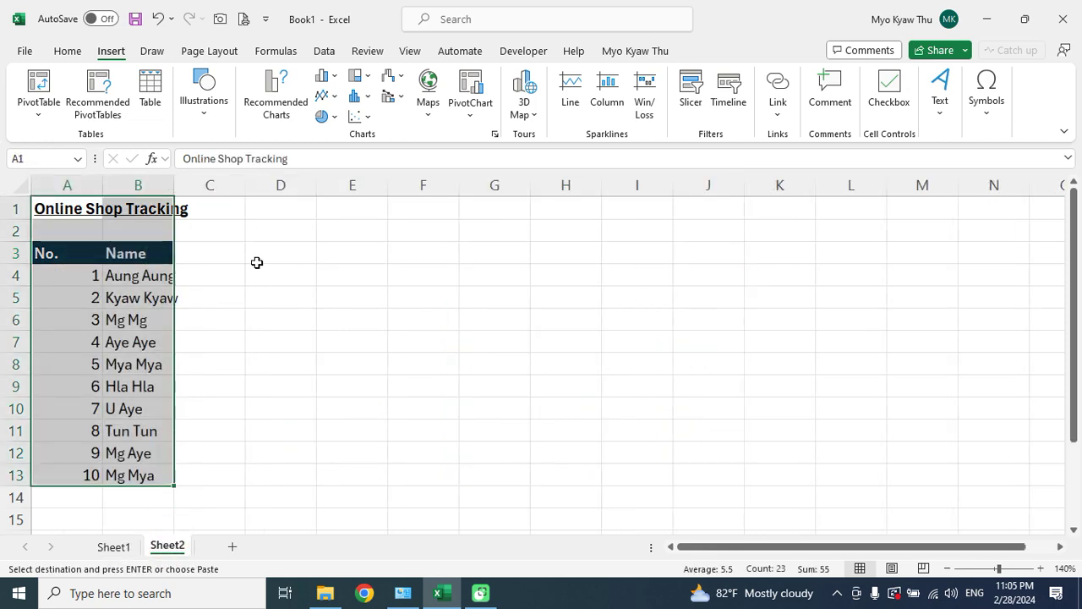
left_click(225, 253)
key("ctrl+v")
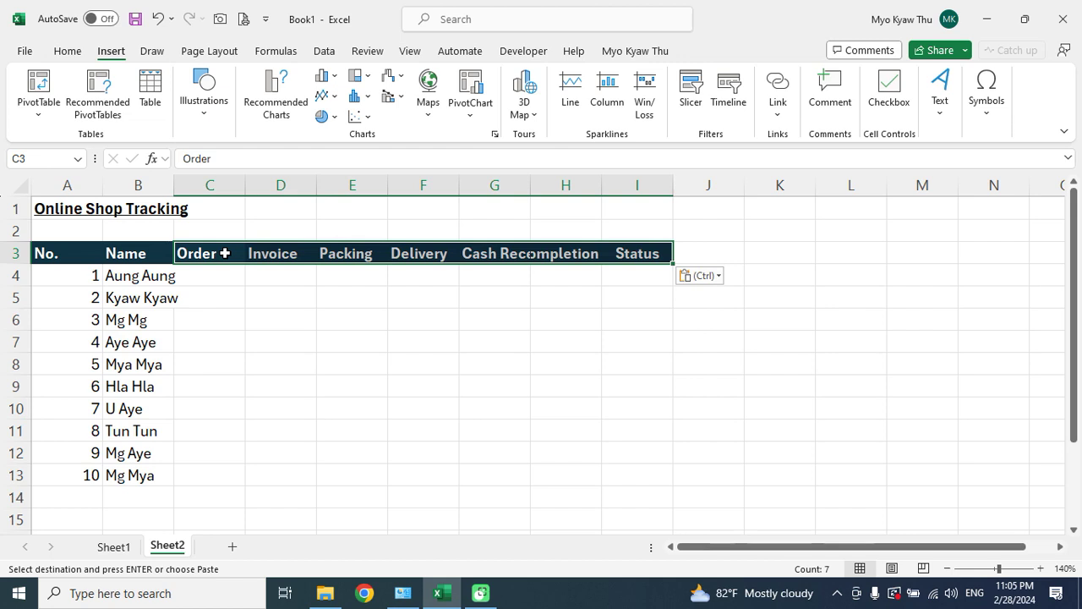
Autofit columns G, H, I and B to their contents and narrow column A
double_click(530, 180)
double_click(647, 185)
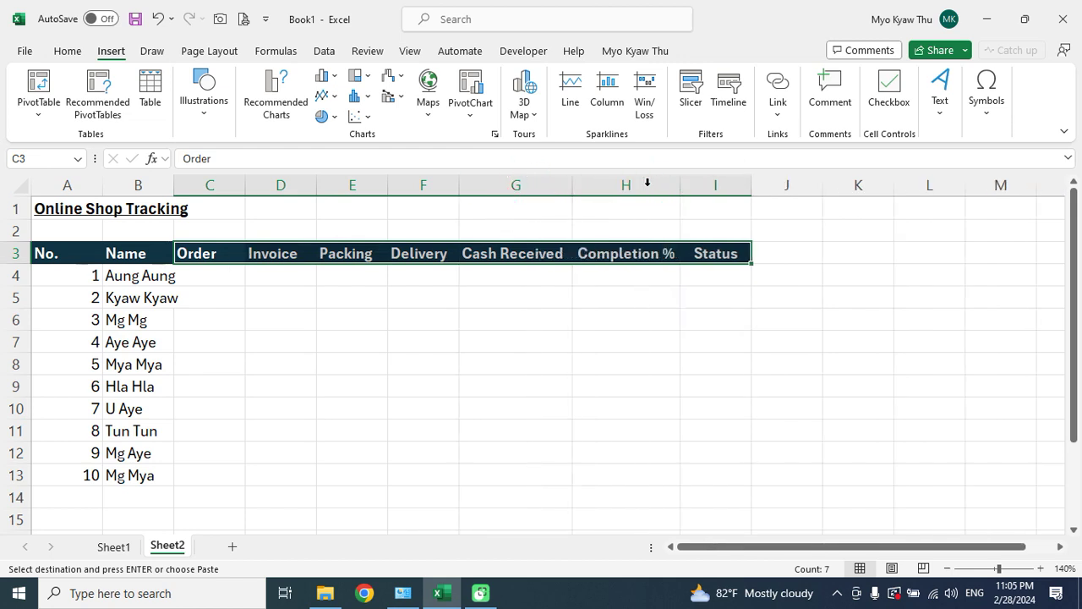
double_click(753, 185)
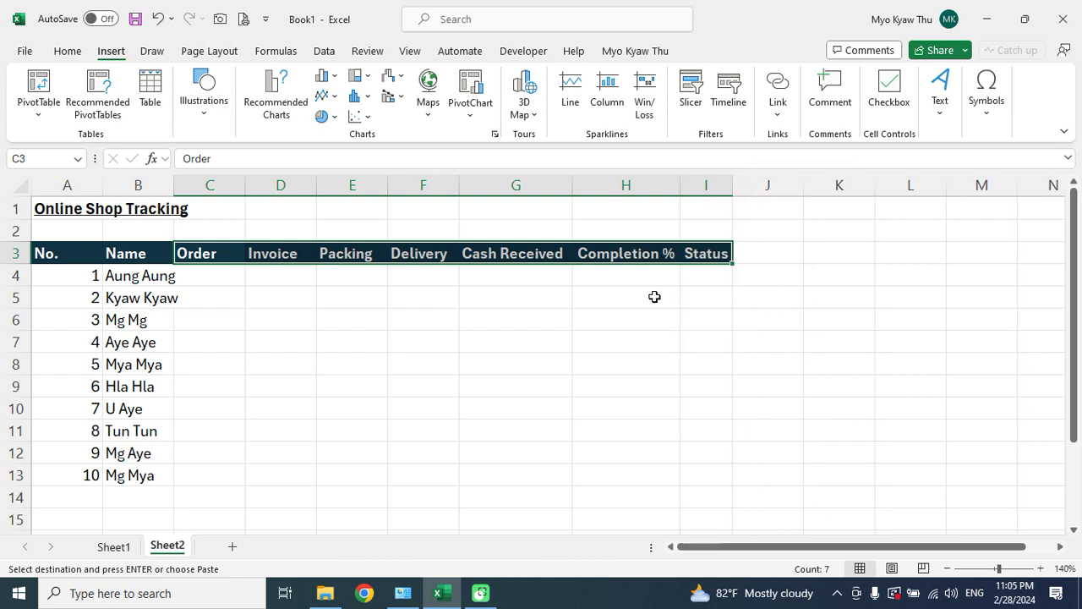
left_click(201, 284)
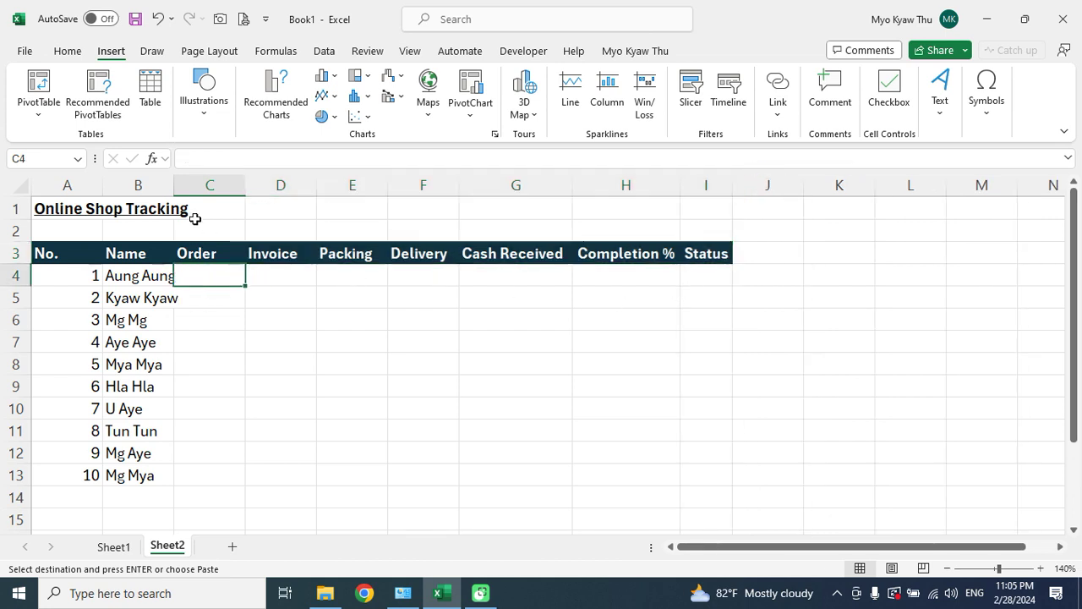
double_click(173, 186)
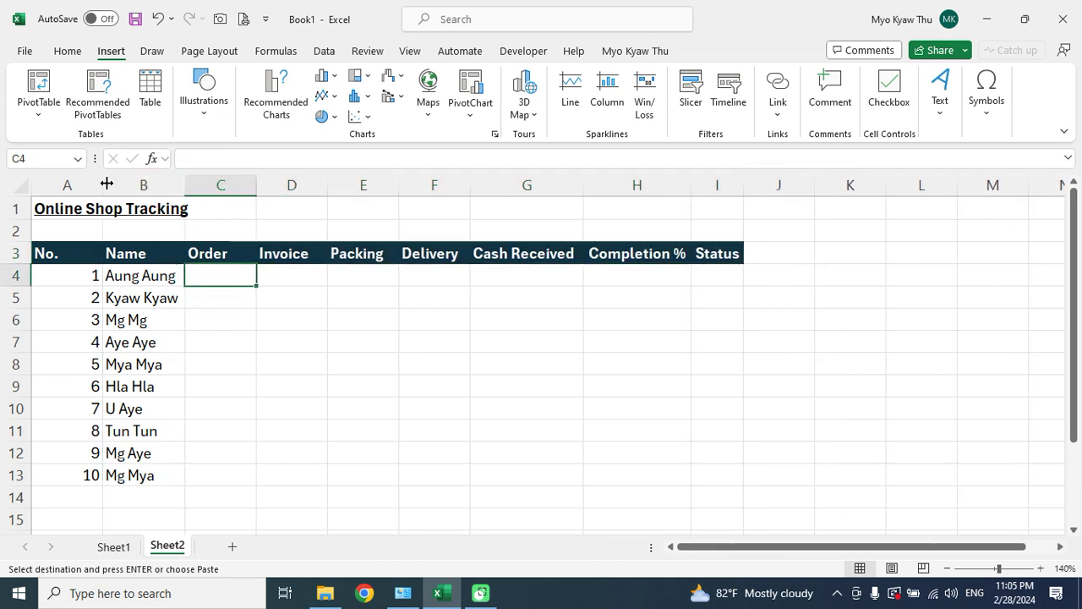
left_click_drag(102, 185, 65, 185)
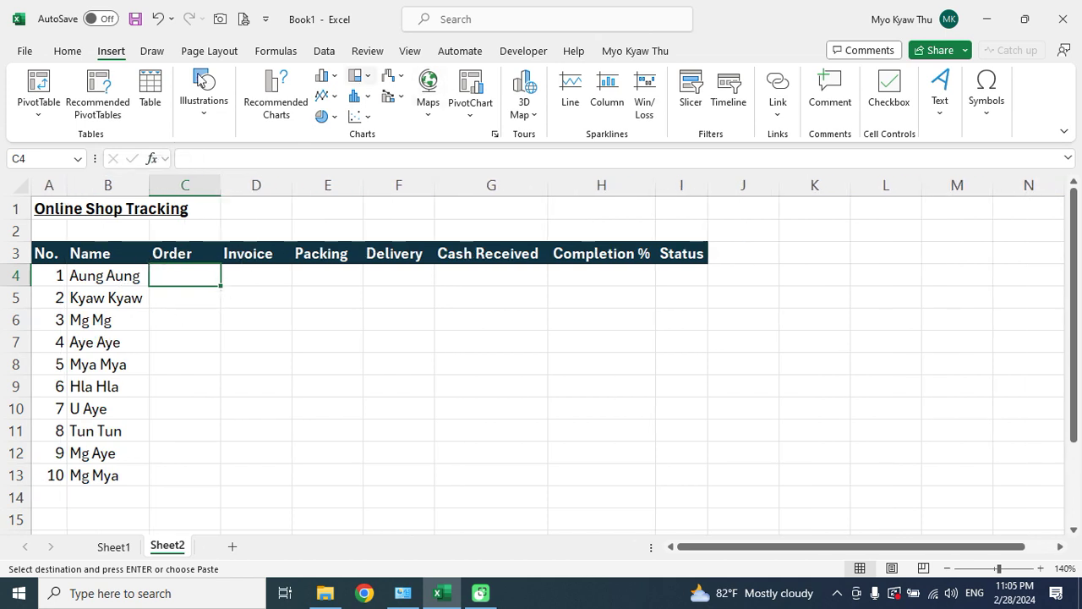
Insert a checkbox into cell C4
left_click(81, 54)
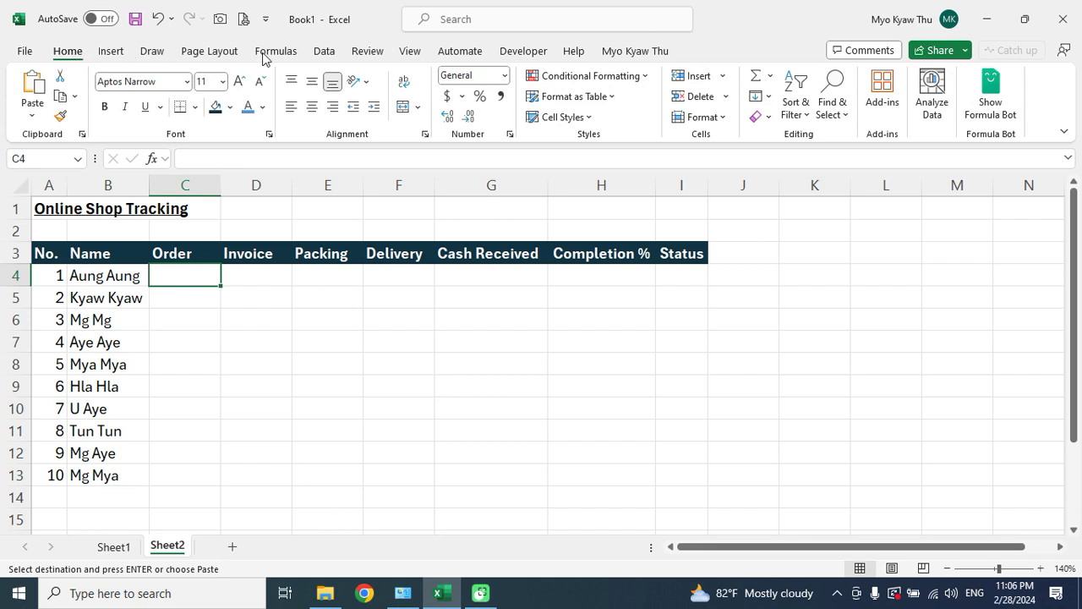
left_click(122, 54)
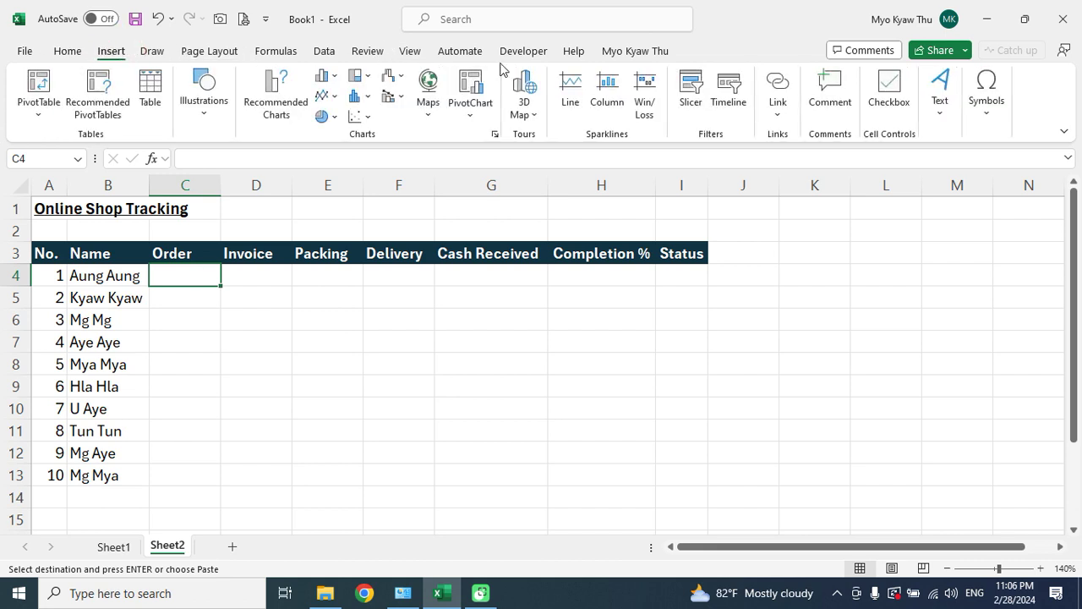
left_click(897, 105)
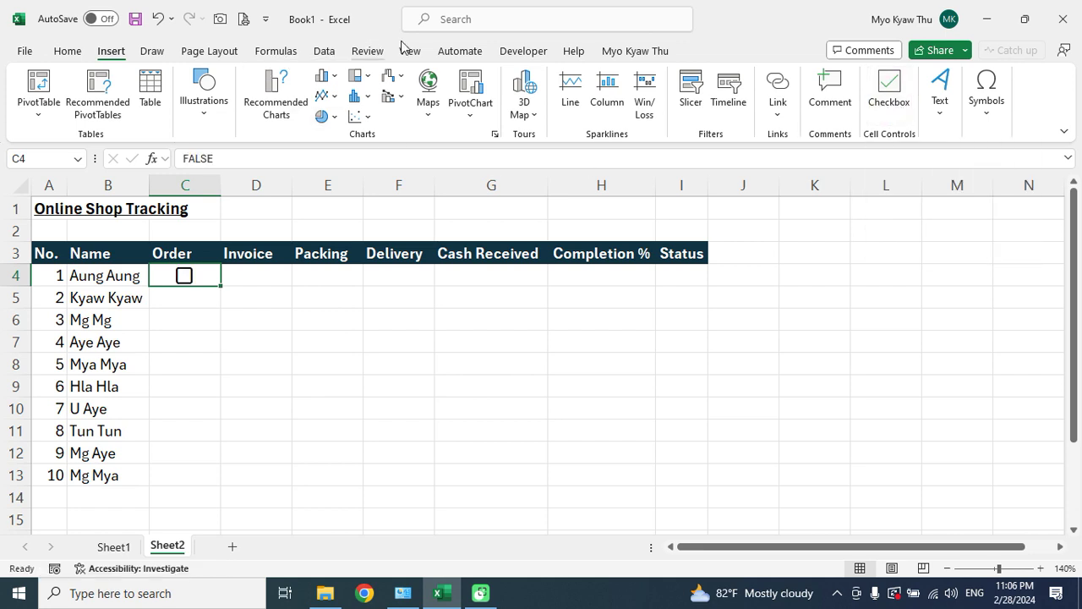
left_click(521, 52)
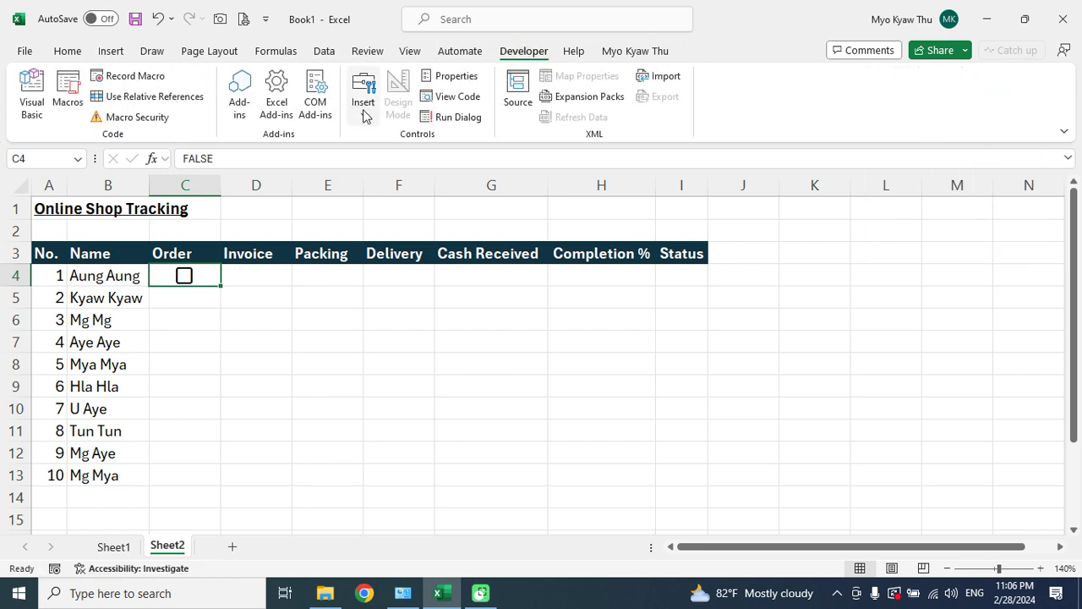
left_click(365, 115)
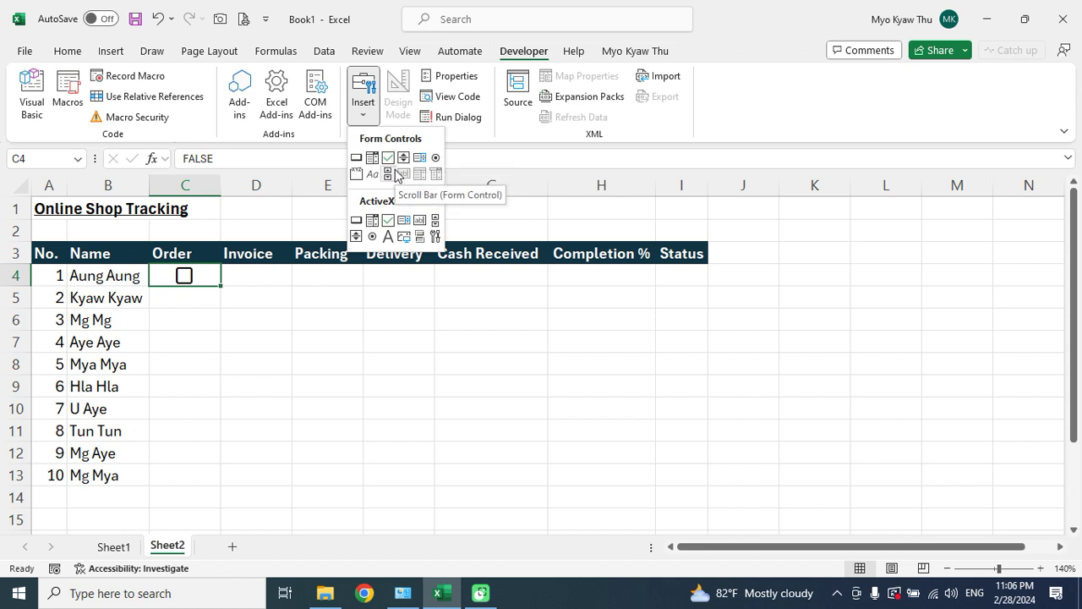
left_click(249, 298)
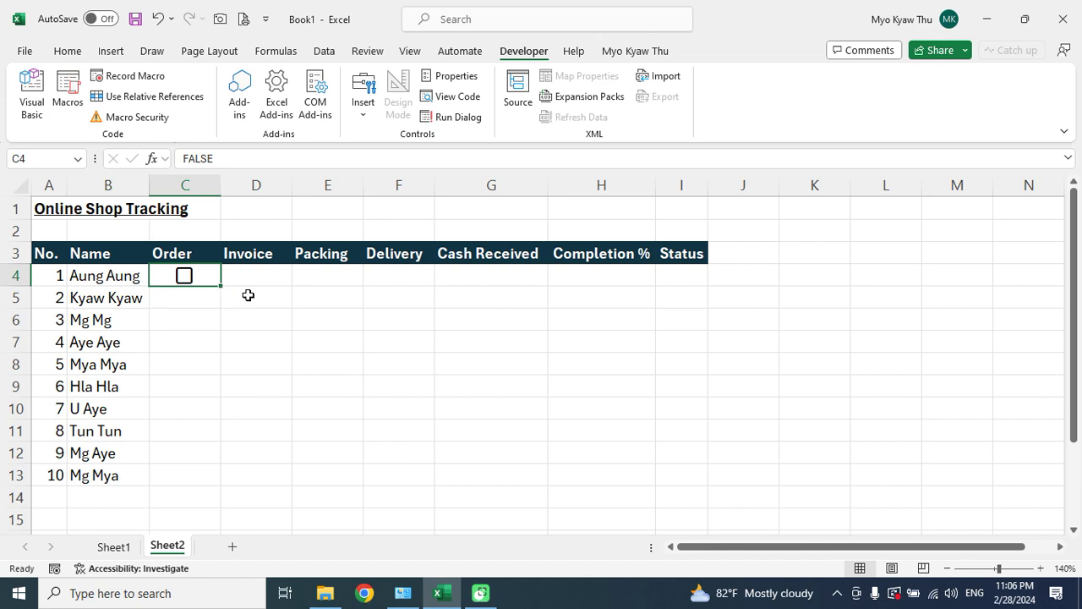
left_click(111, 51)
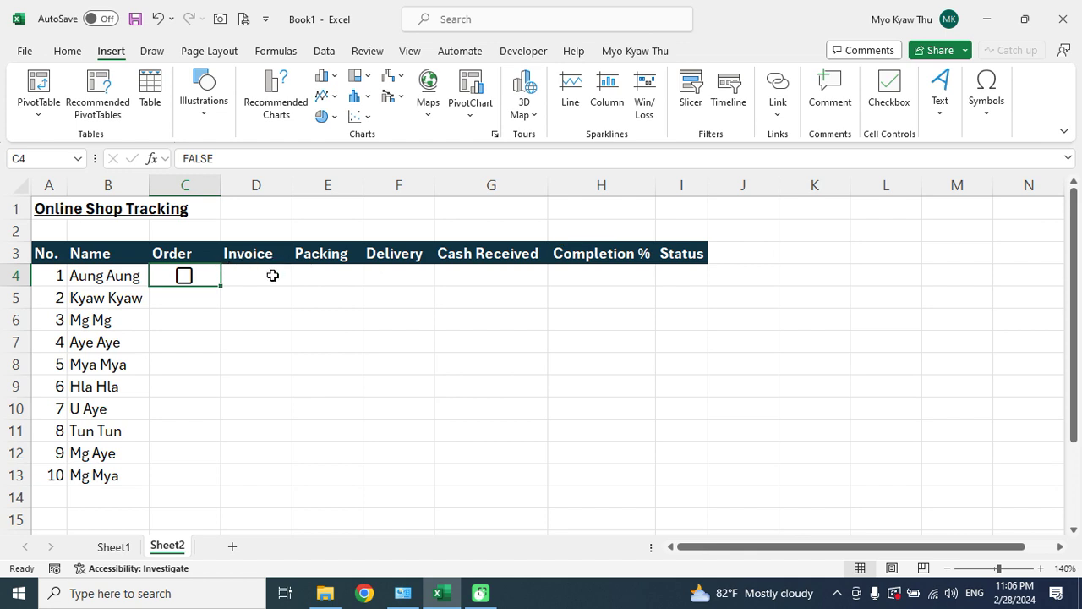
Fill the checkbox across C4:G4 with Ctrl+R and down to row 13 with Ctrl+D
key("shift+Right")
key("shift+Right")
key("shift+Right")
key("shift+Right")
key("shift+Right")
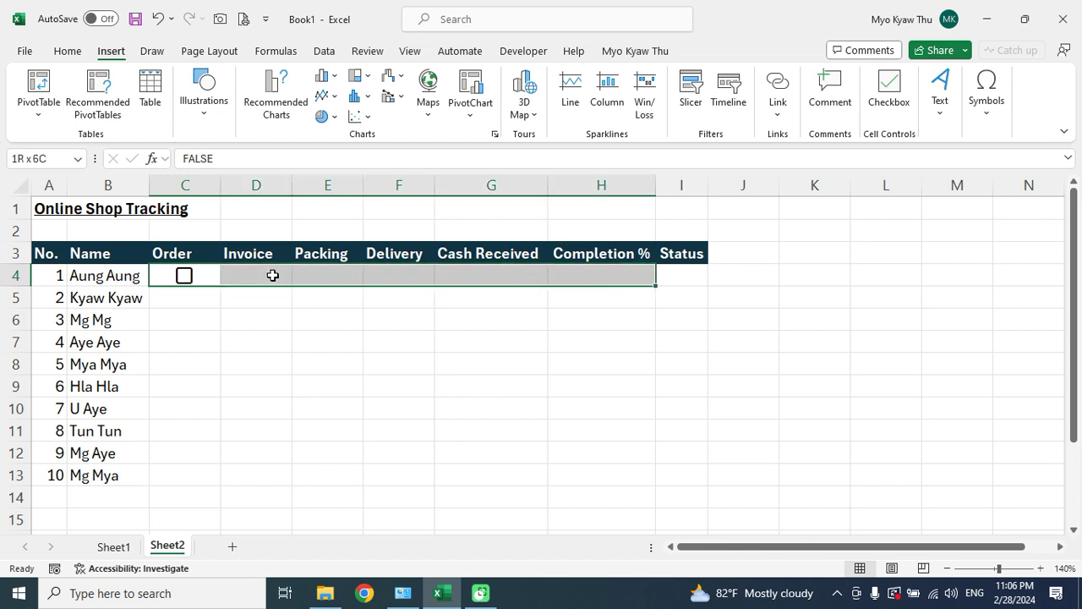
key("shift+Left")
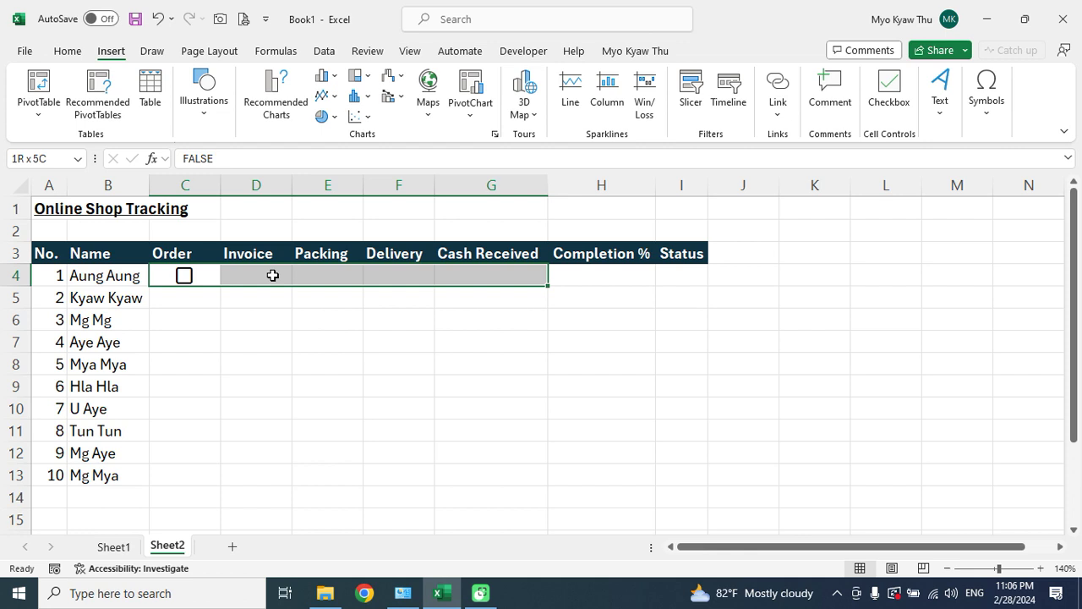
key("ctrl+r")
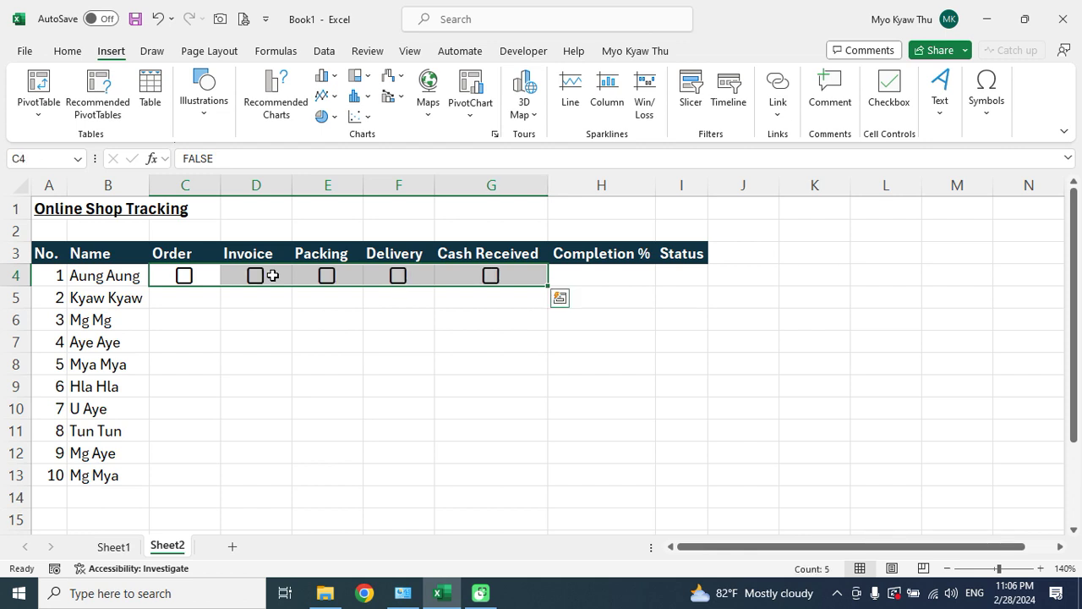
key("shift+Down")
key("shift+Down")
key("shift+Down")
key("shift+Down")
key("shift+Down")
key("shift+Down")
key("shift+Down")
key("shift+Down")
key("shift+Down")
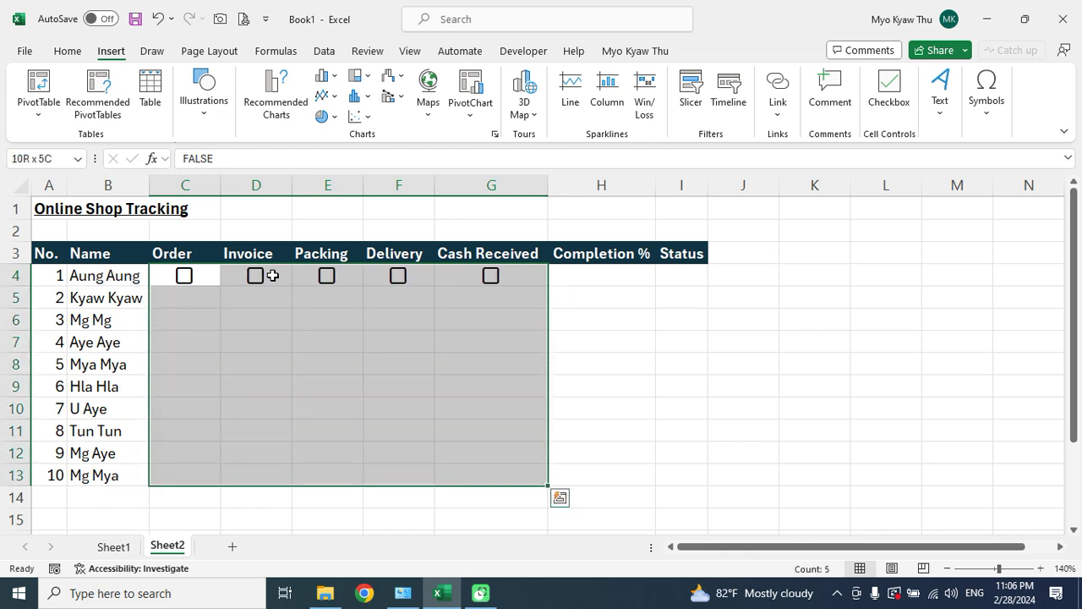
key("ctrl+d")
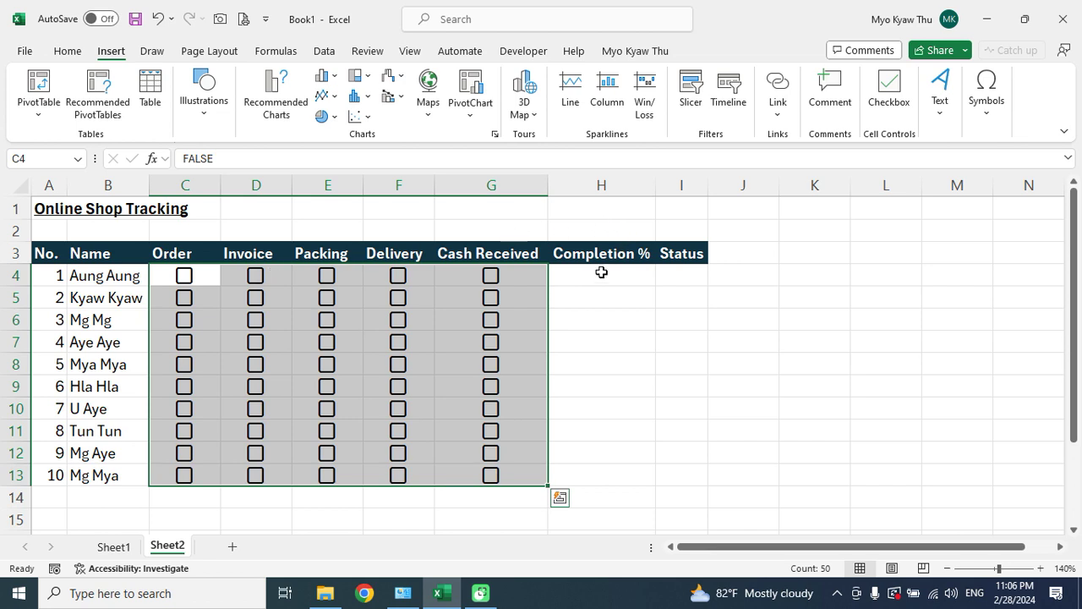
left_click(602, 273)
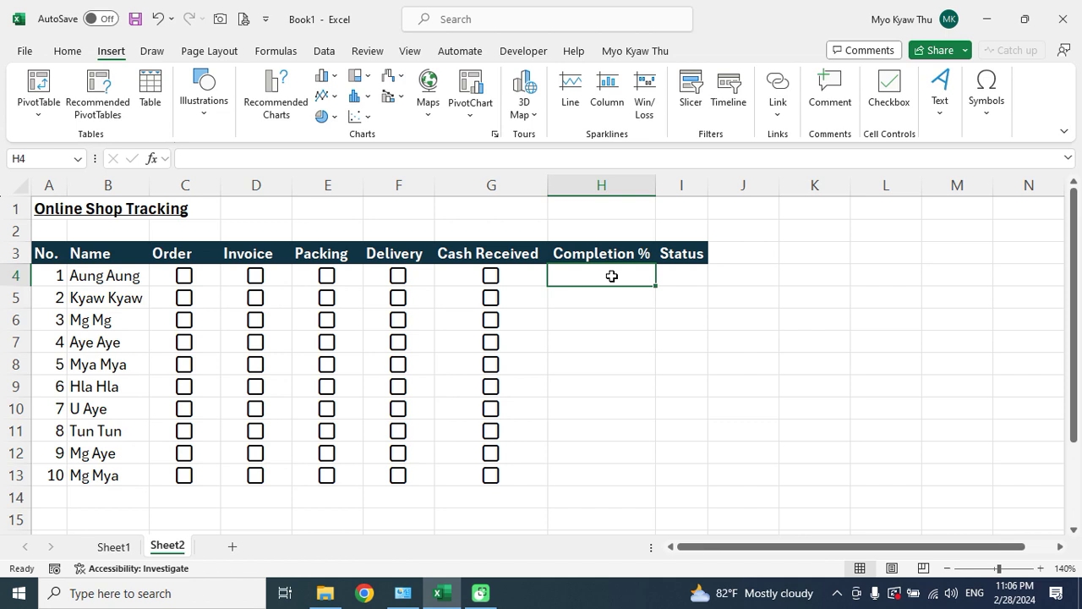
Tick the Order checkbox in C4 and check the values of D4 and H4
left_click(185, 277)
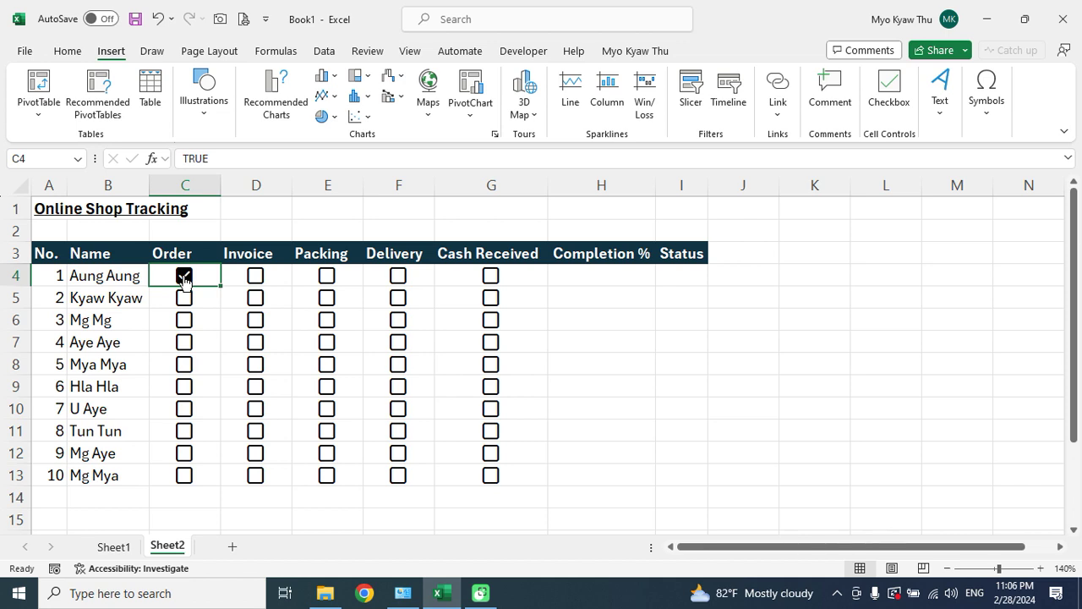
left_click(277, 272)
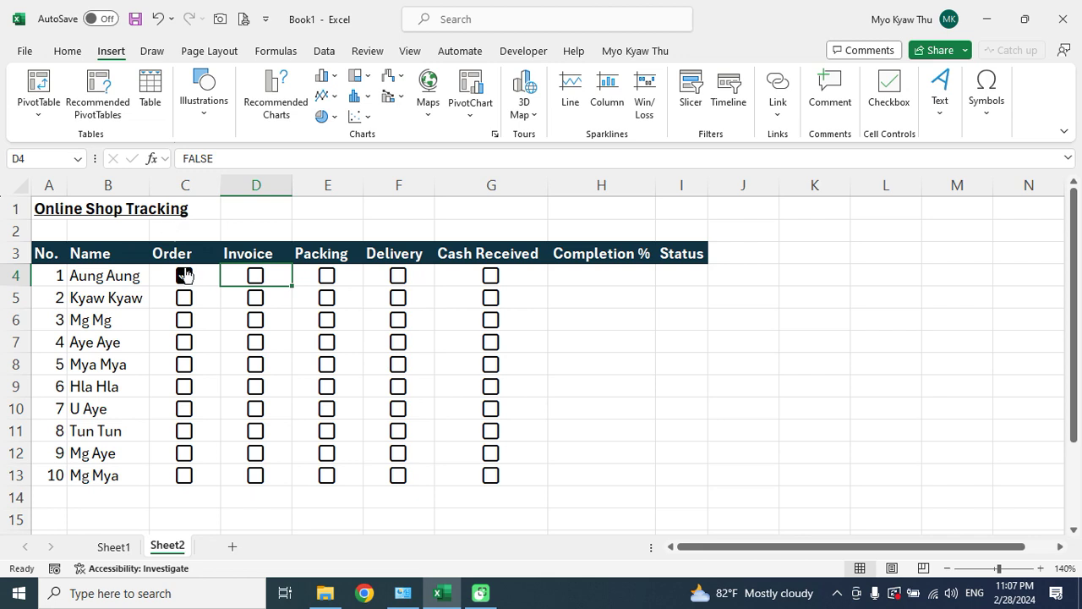
left_click(629, 281)
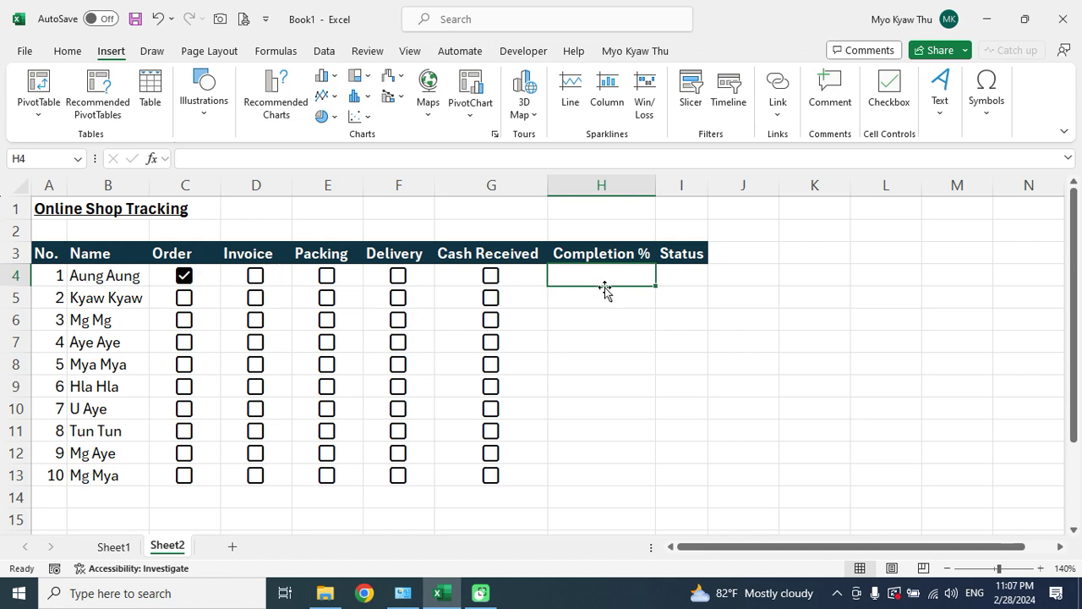
Start H4's formula with =COUNTIF(C4:G4,TRUE)
type("=t")
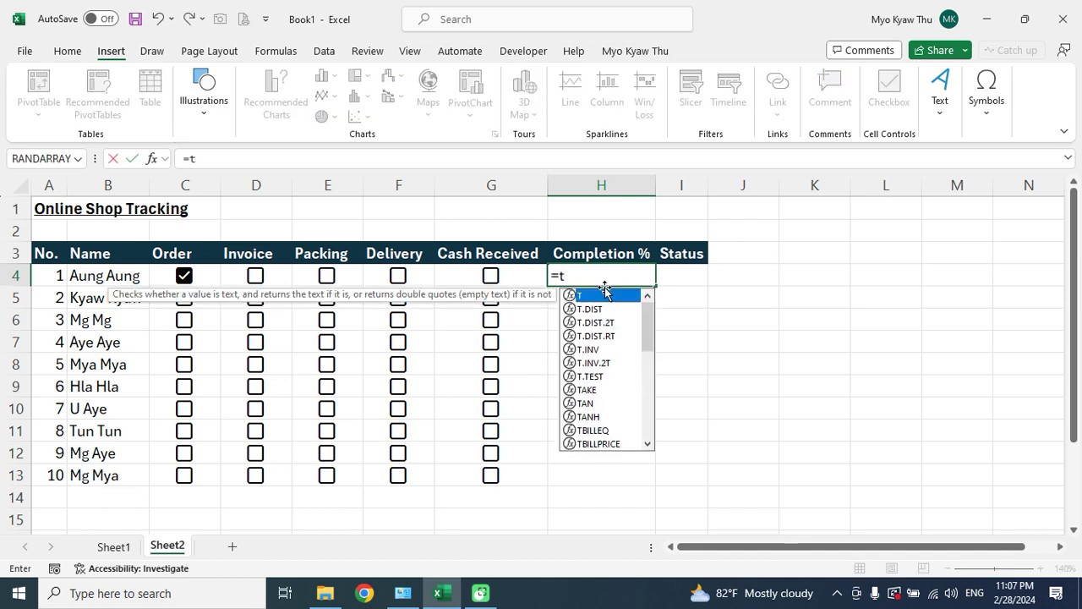
type("rue")
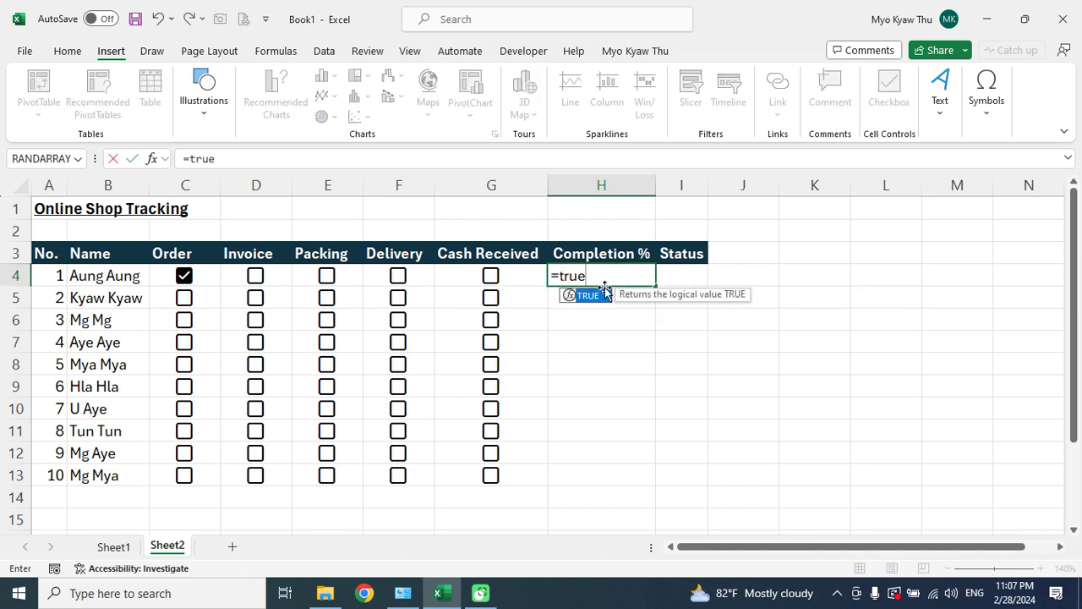
key("BackSpace")
key("BackSpace")
key("BackSpace")
key("BackSpace")
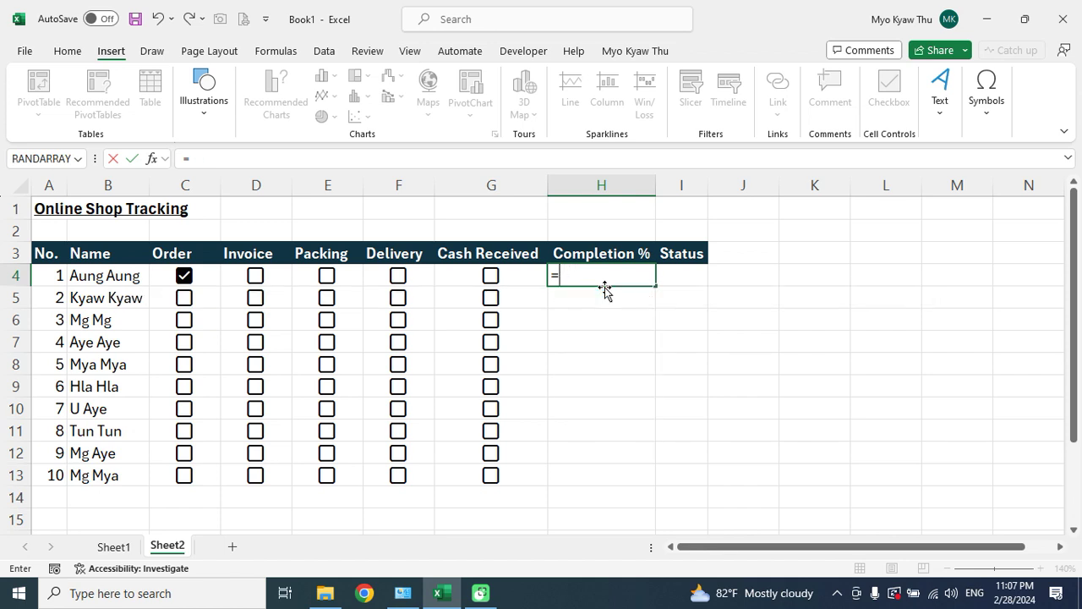
type("coun")
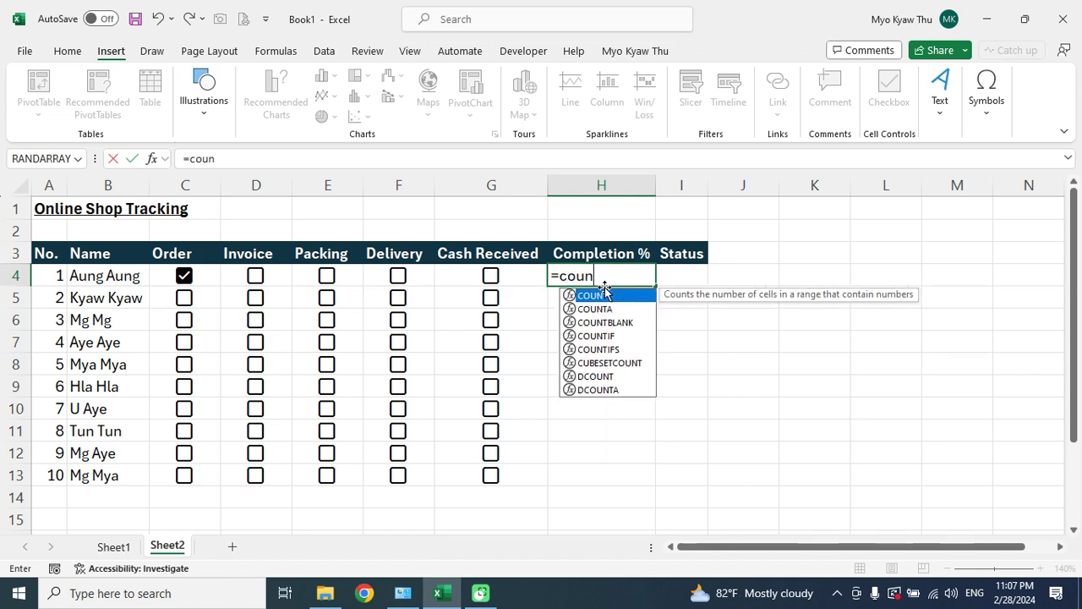
type("t")
key("Down")
key("Down")
key("Down")
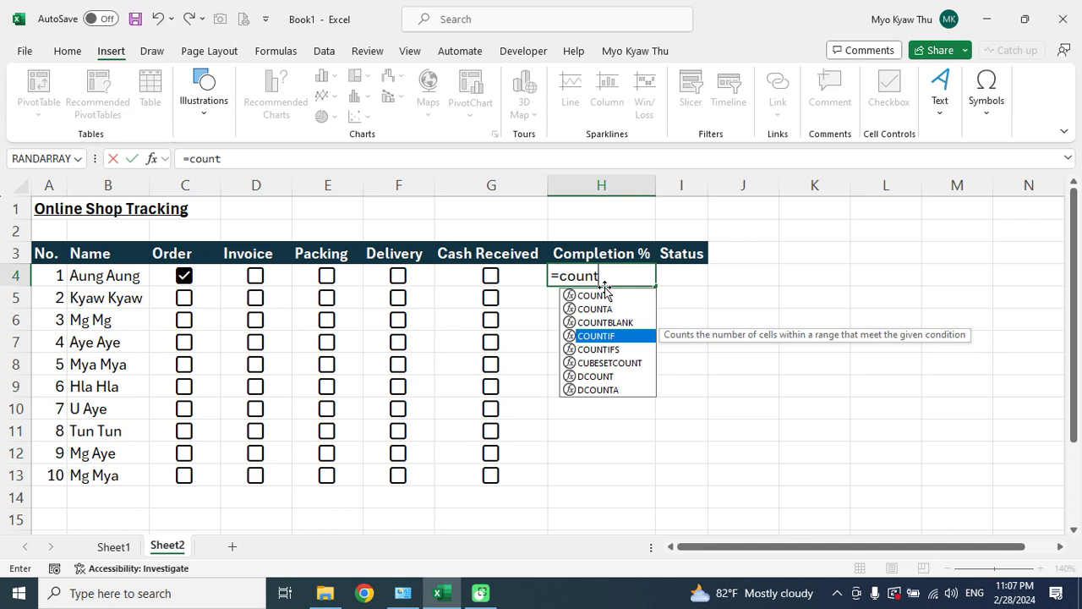
key("Tab")
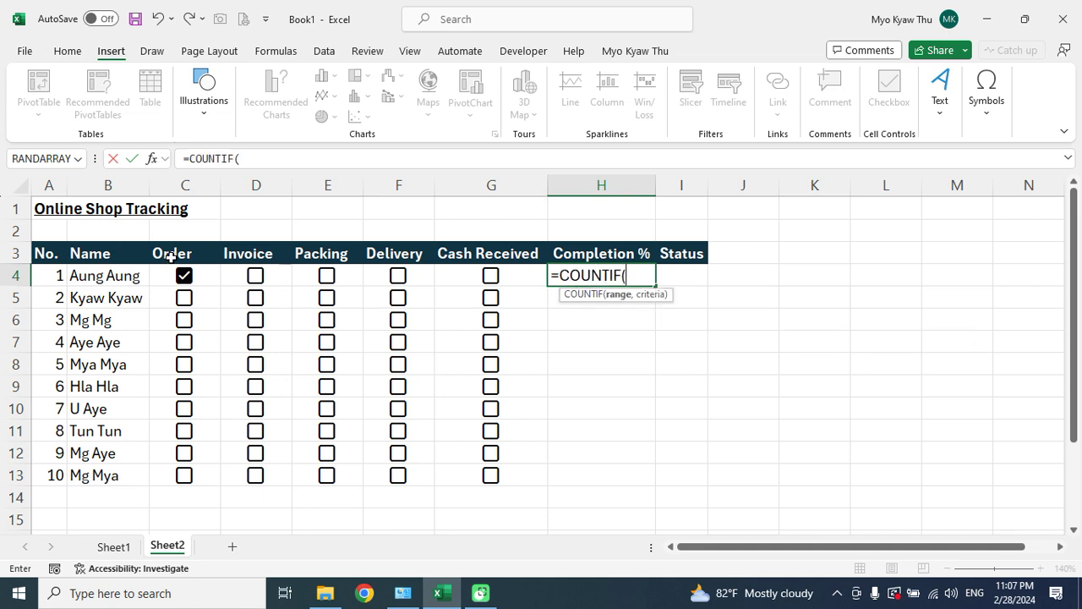
left_click(167, 269)
key("shift+Right")
key("shift+Right")
key("shift+Right")
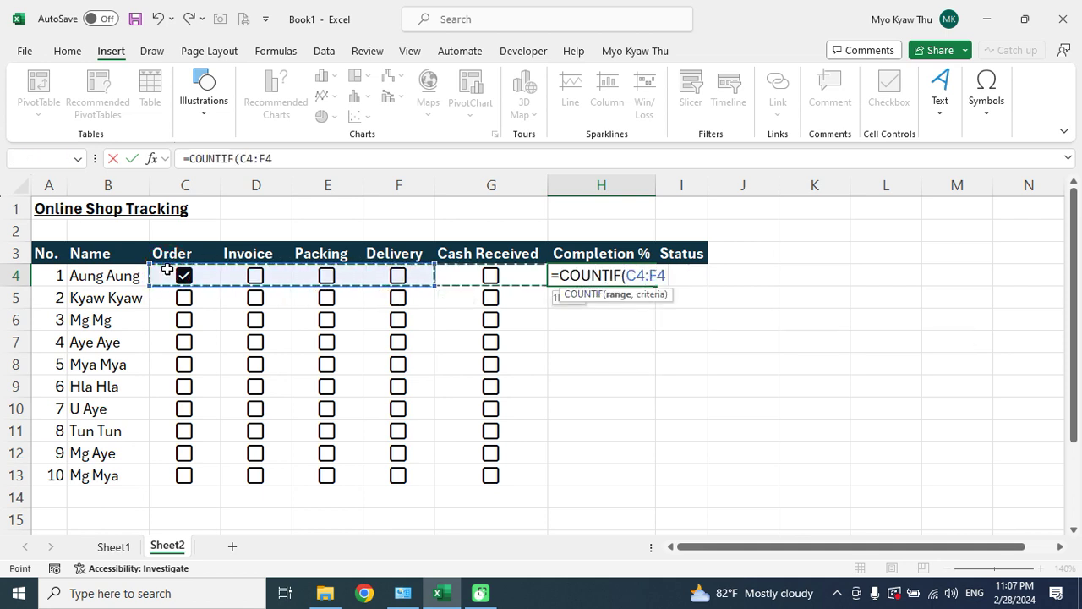
key("shift+Right")
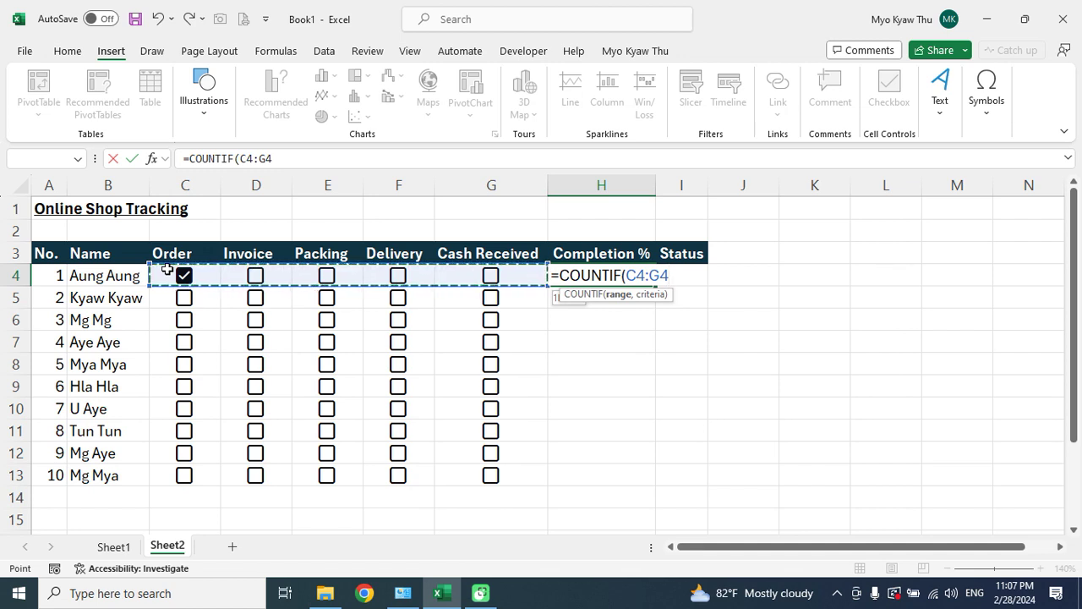
type(",")
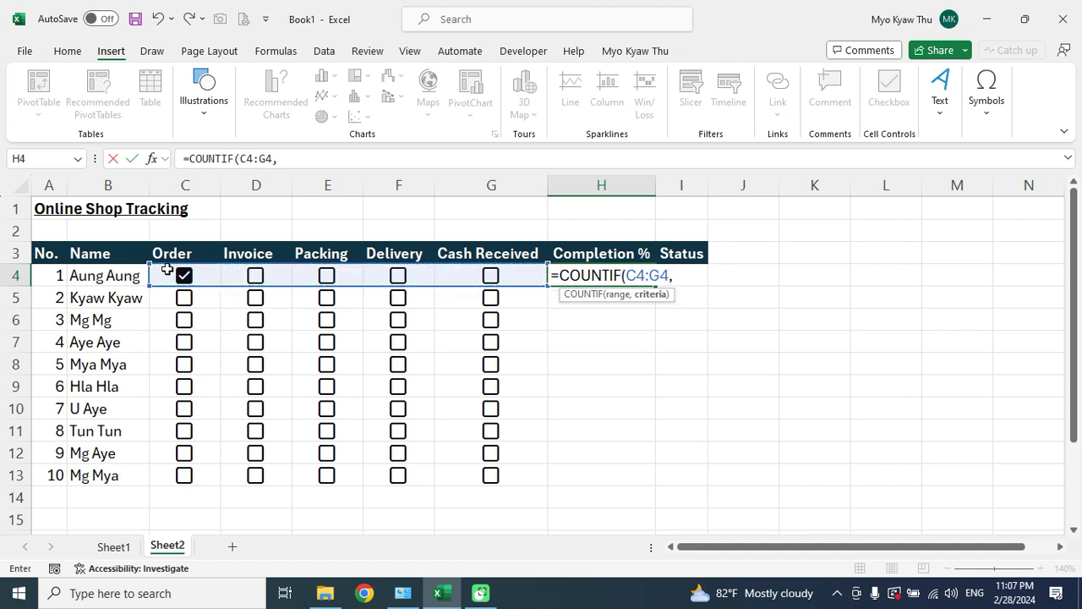
type("T")
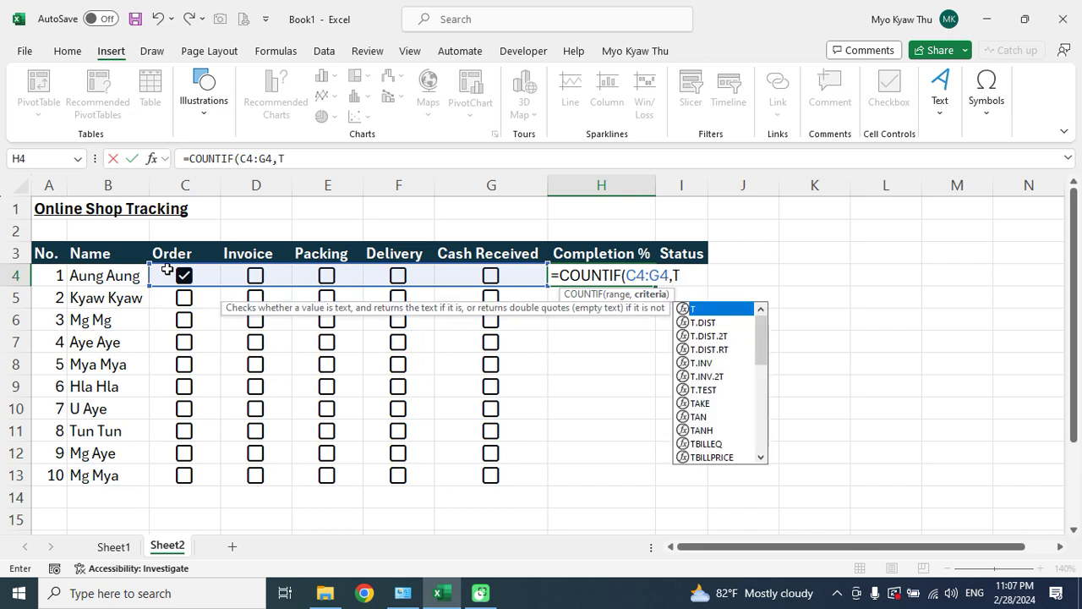
type("RUE")
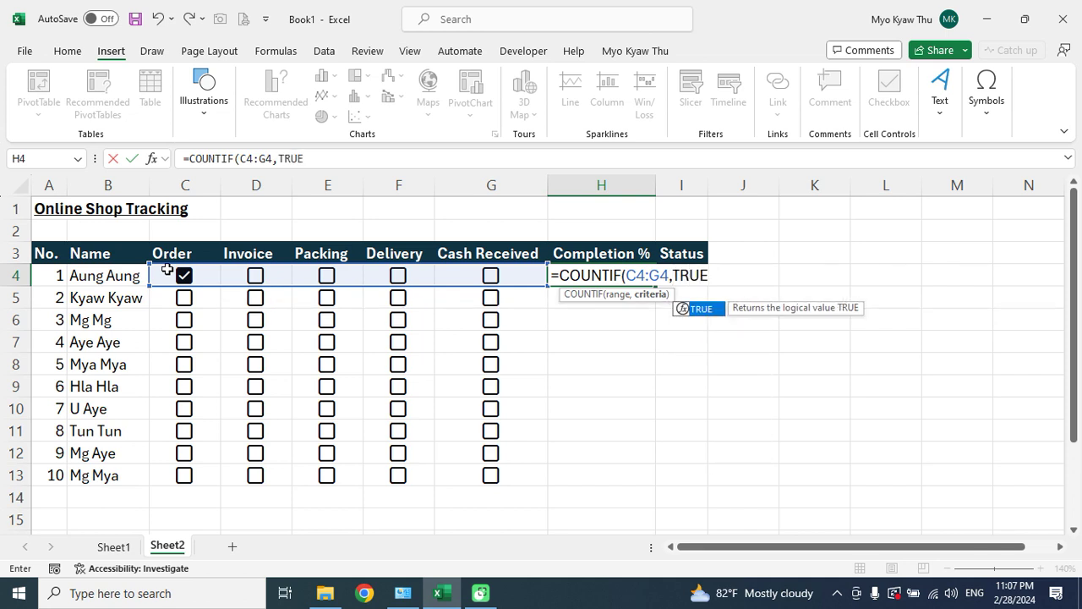
type(")/")
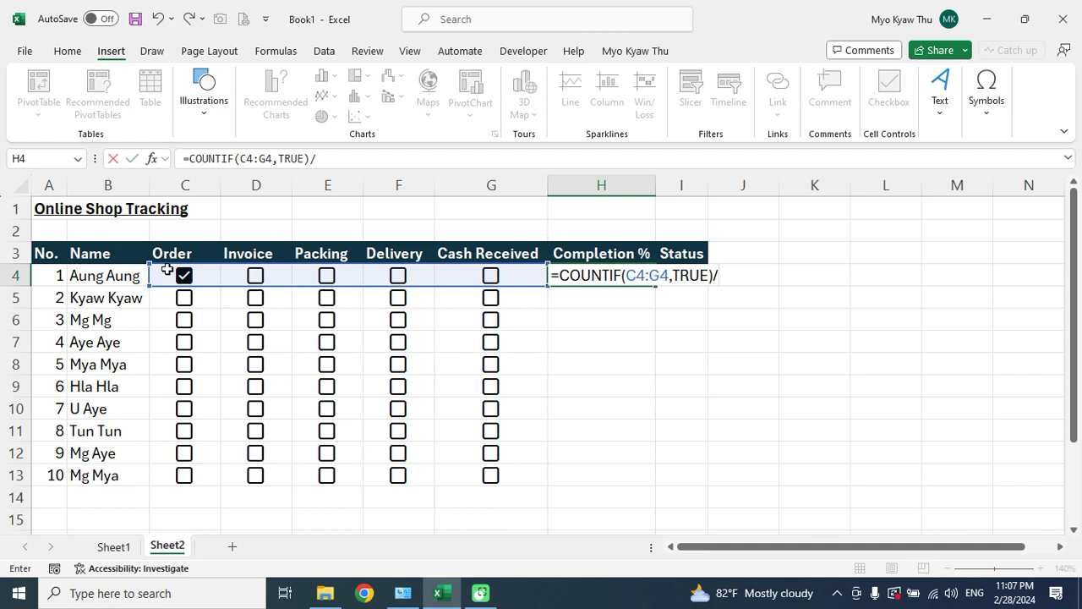
Divide it by COUNTIF(C4:G4,FALSE) and commit the formula in H4
left_click_drag(311, 158, 189, 158)
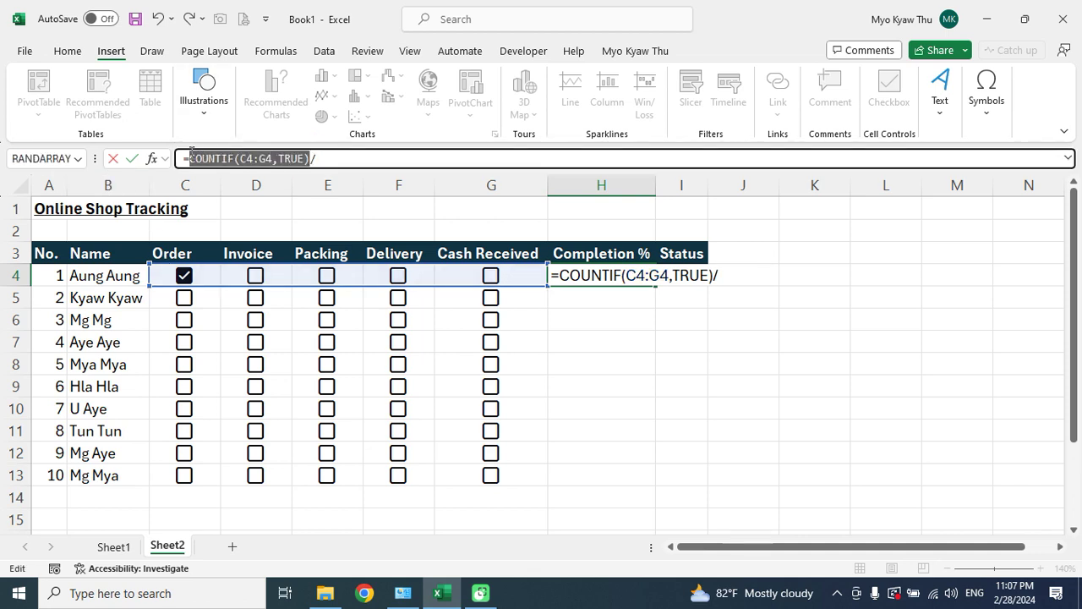
left_click(325, 158)
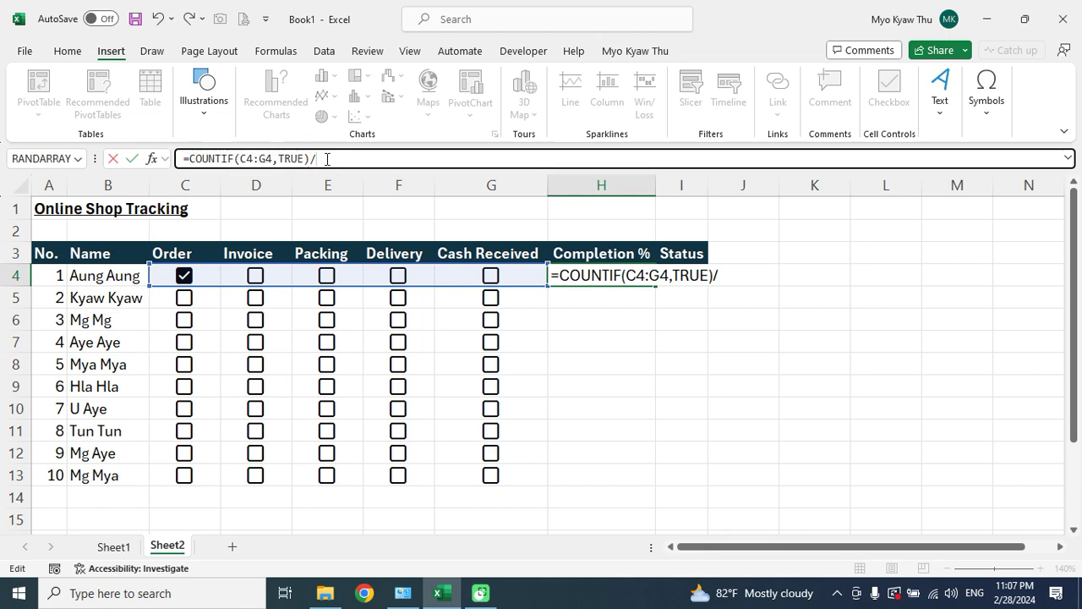
key("ctrl+v")
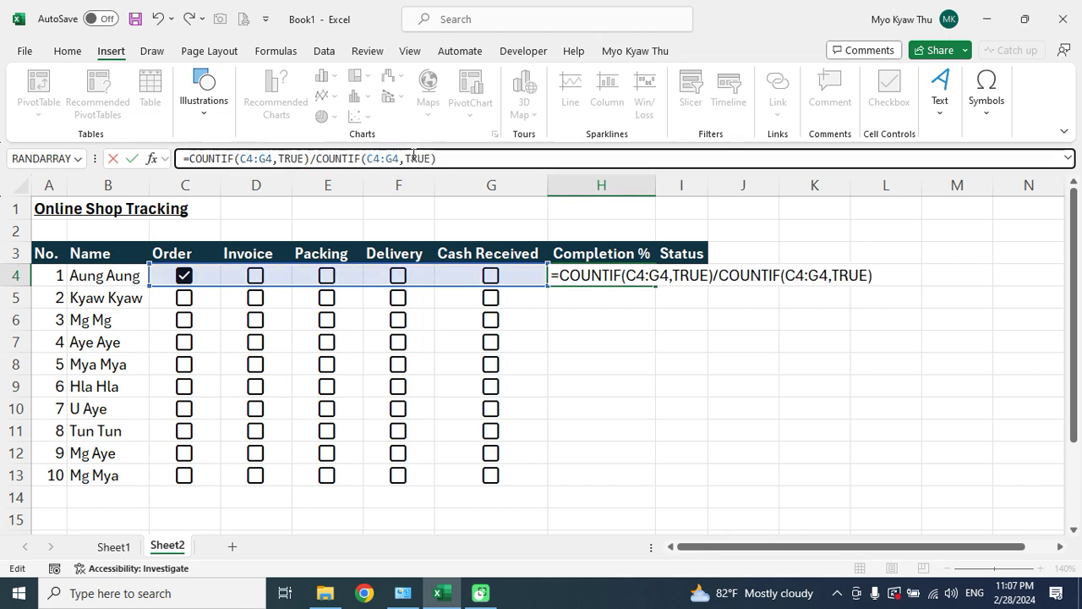
left_click(429, 159)
key("BackSpace")
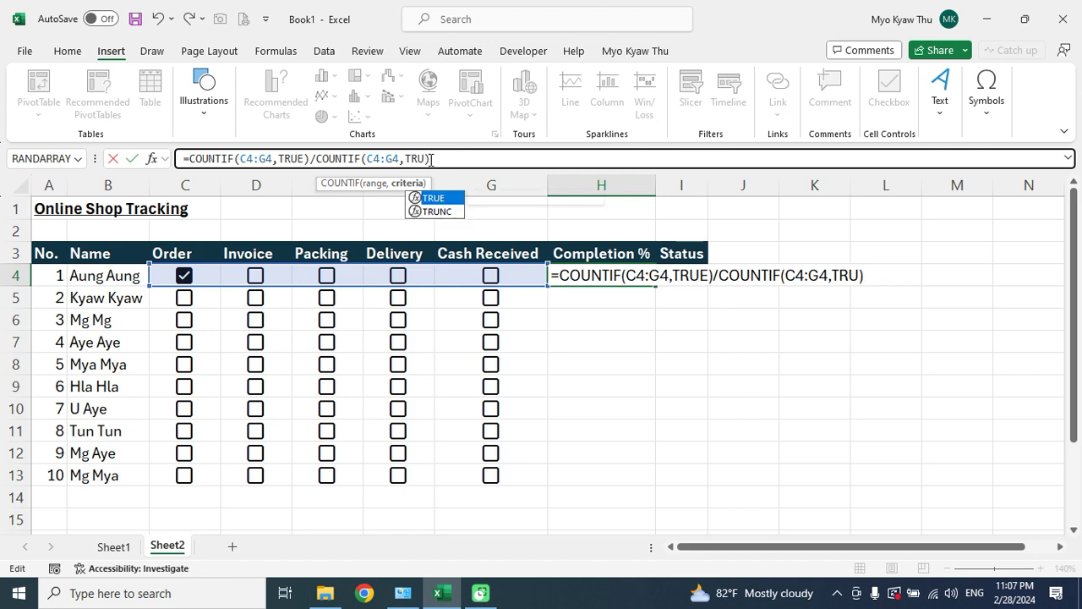
key("BackSpace")
key("BackSpace")
key("BackSpace")
type("FA")
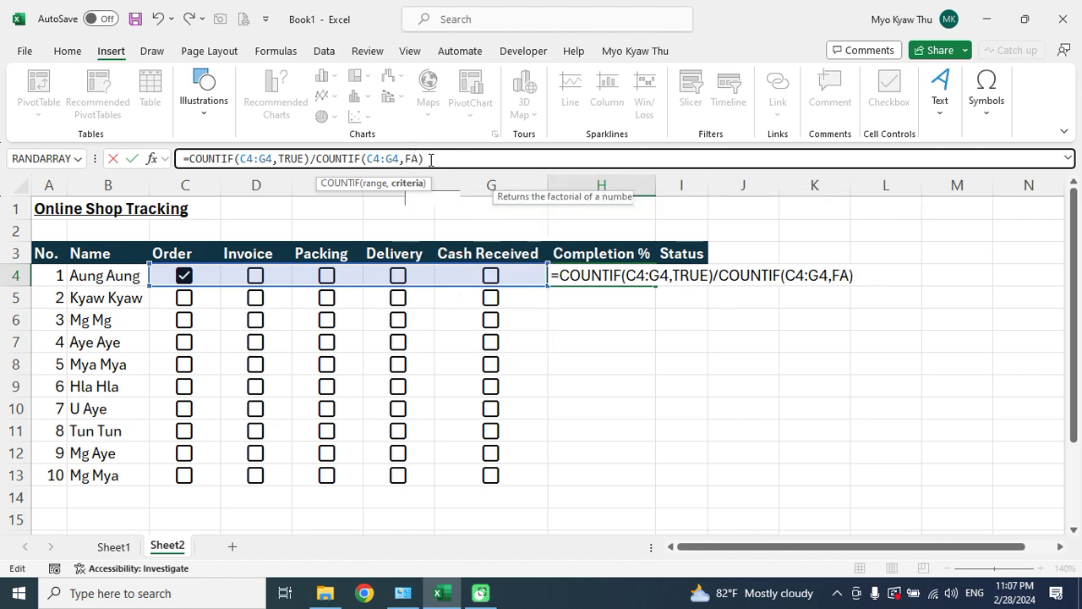
type("LSE")
key("Return")
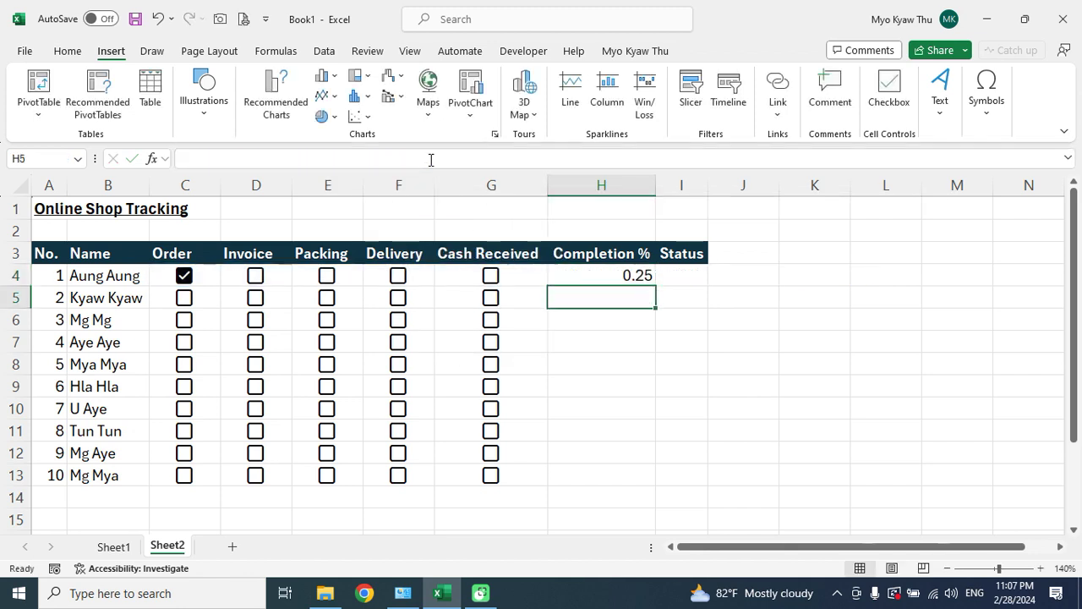
key("Up")
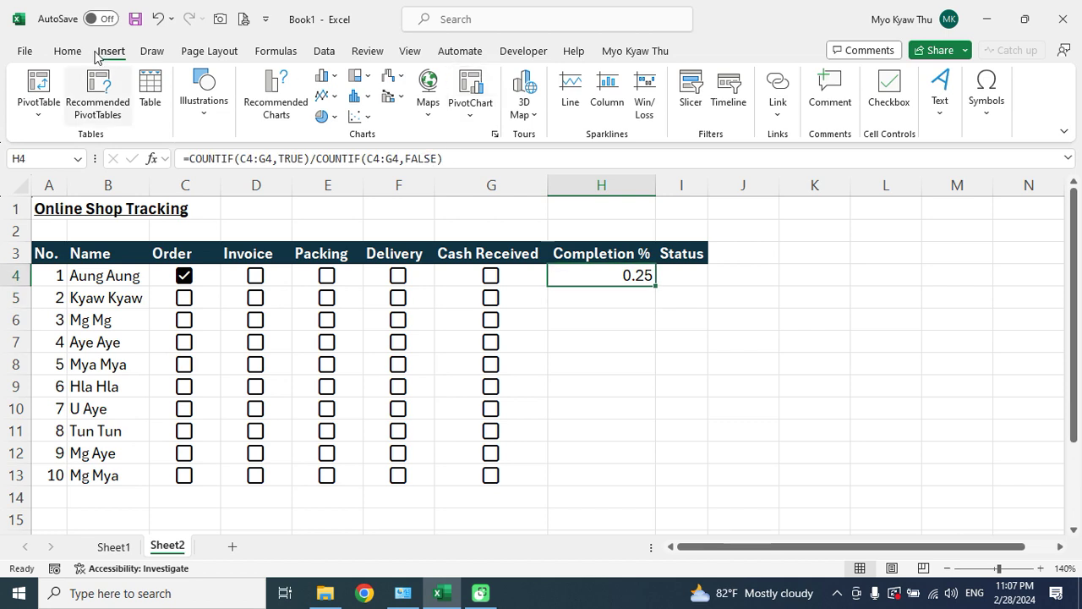
Apply Percent Style to H4 so the first customer's completion shows 25%
left_click(75, 51)
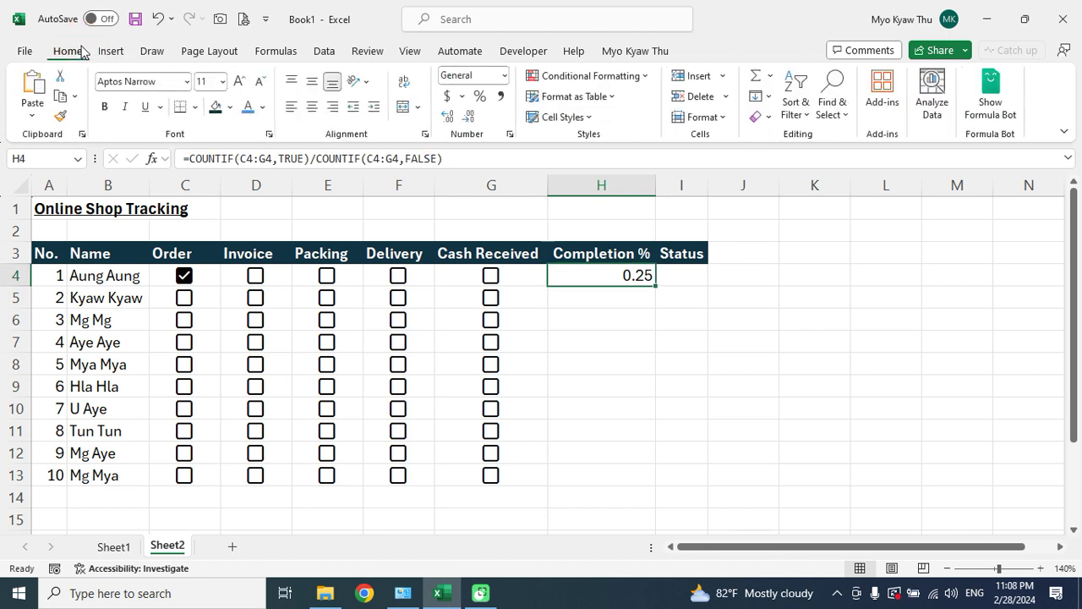
left_click(482, 101)
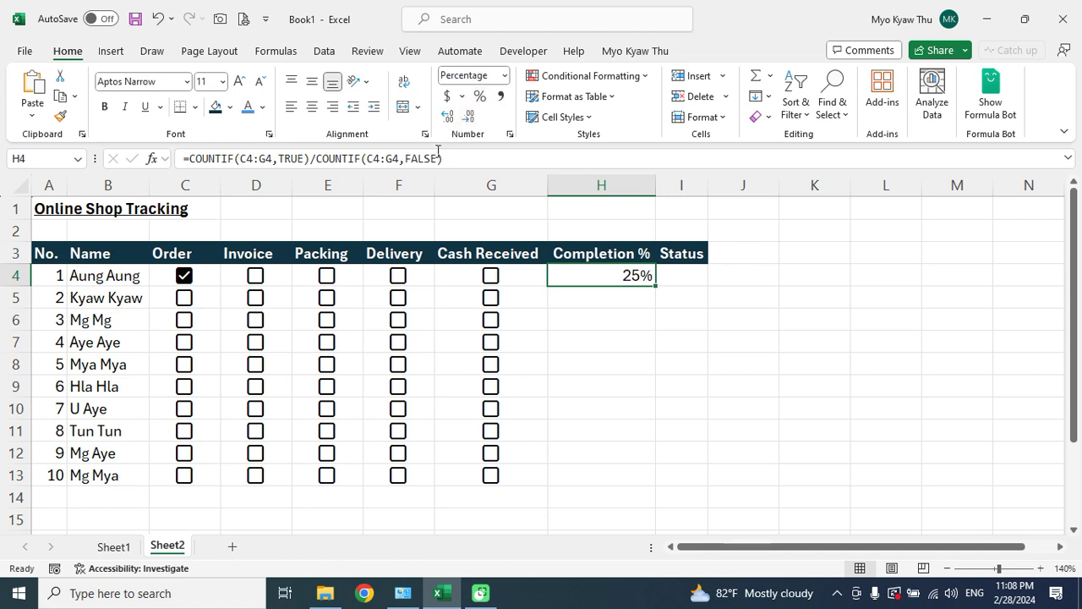
double_click(595, 275)
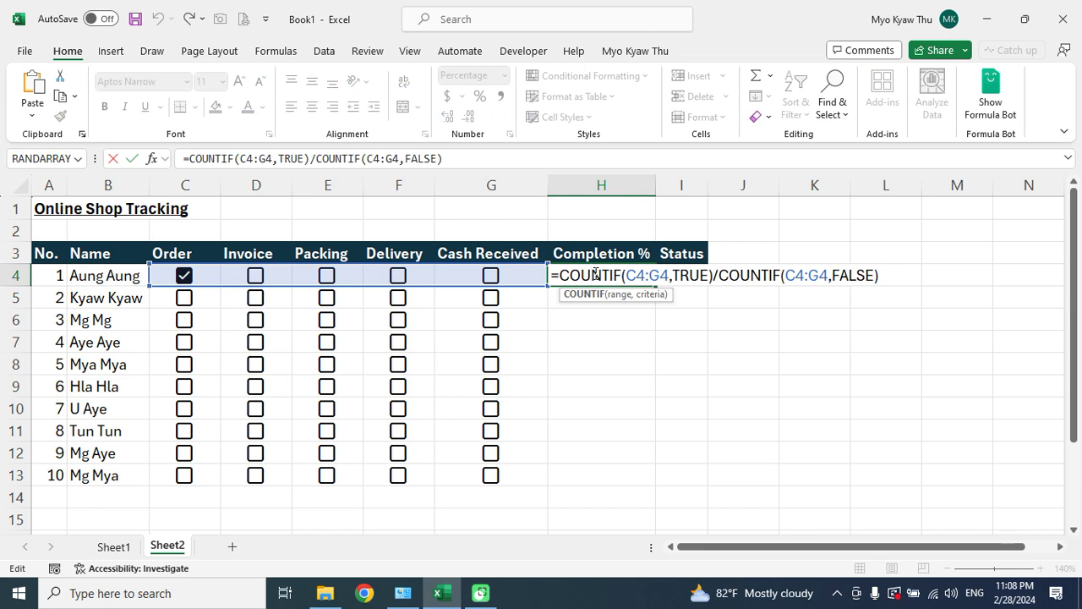
key("Return")
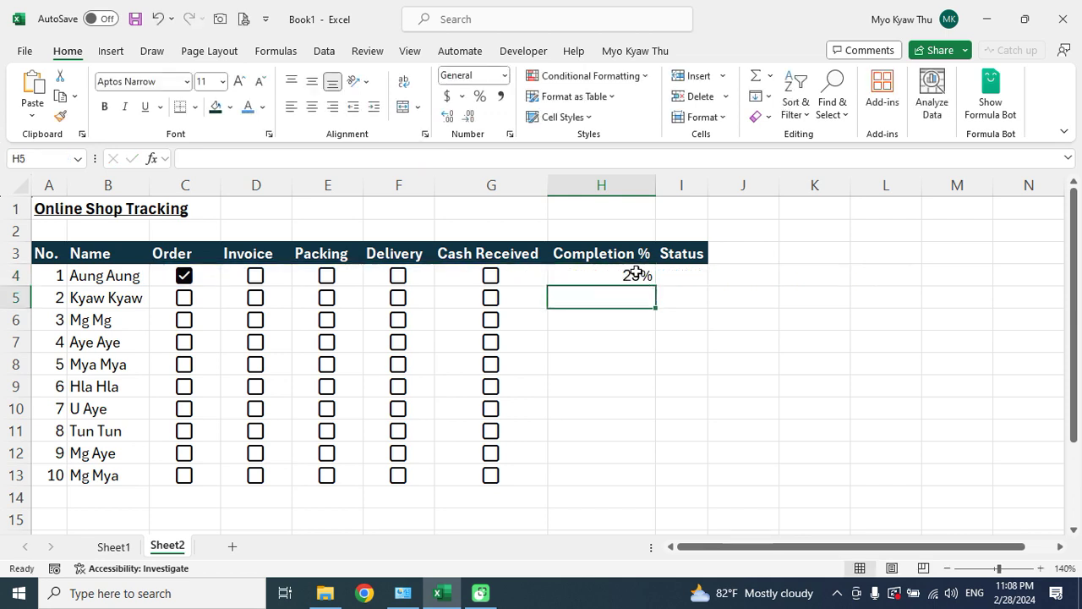
left_click(636, 273)
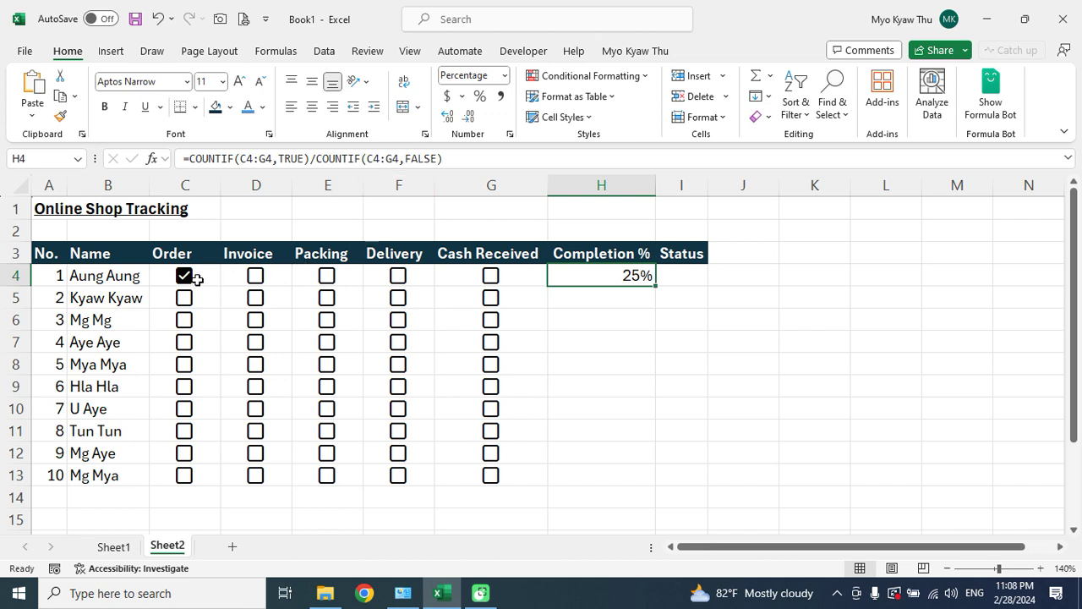
Replace H4's divisor with COUNTA(C4:G4) so completion reads 20%
left_click(456, 158)
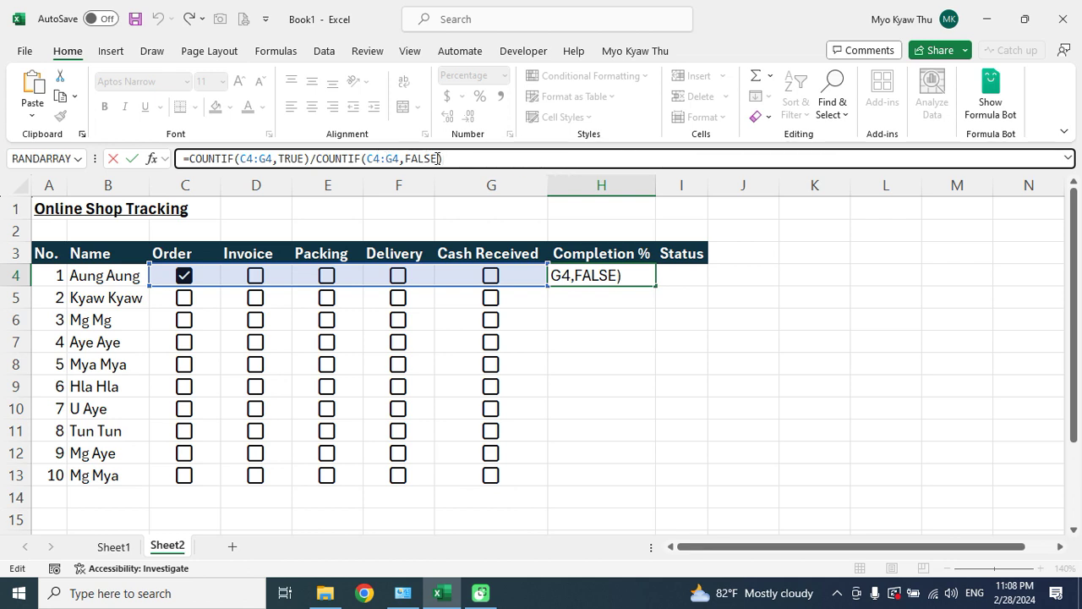
key("BackSpace")
key("BackSpace")
key("BackSpace")
key("BackSpace")
key("BackSpace")
key("BackSpace")
key("BackSpace")
key("BackSpace")
key("BackSpace")
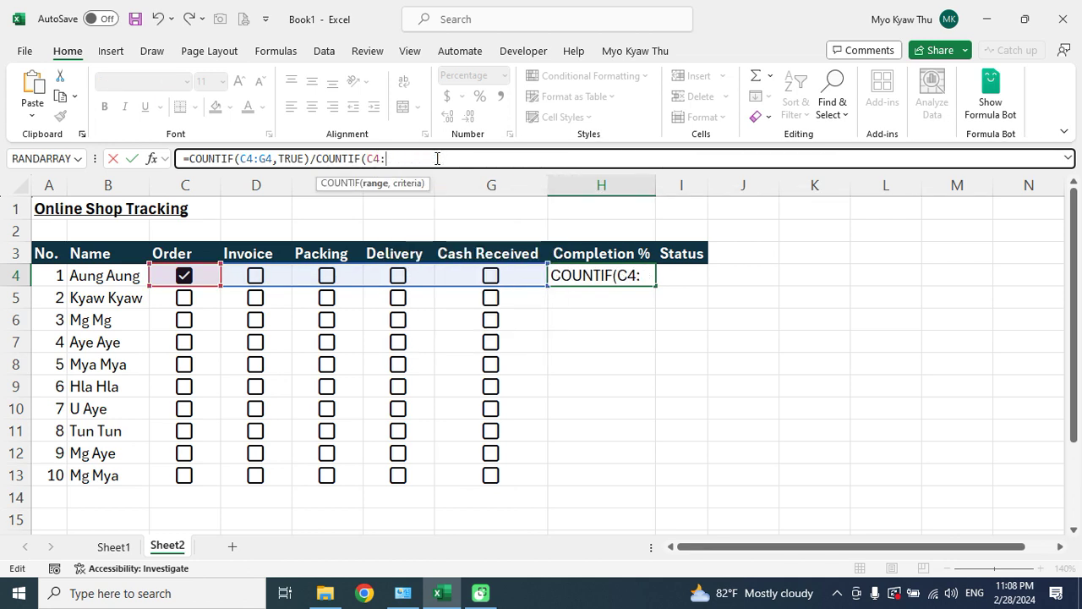
key("BackSpace")
key("BackSpace")
key("BackSpace")
key("BackSpace")
key("BackSpace")
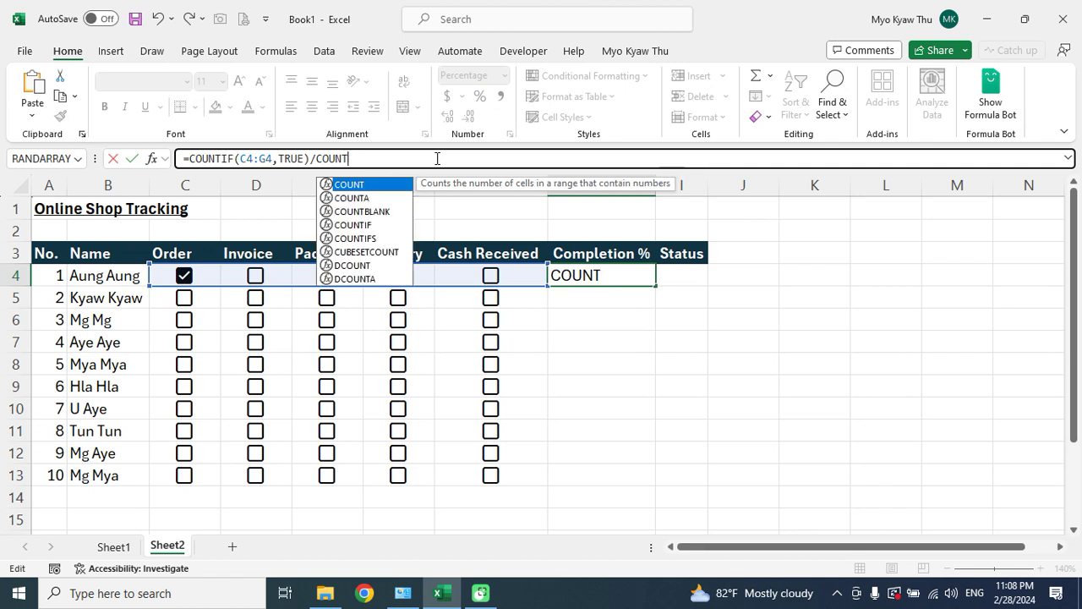
left_click(366, 200)
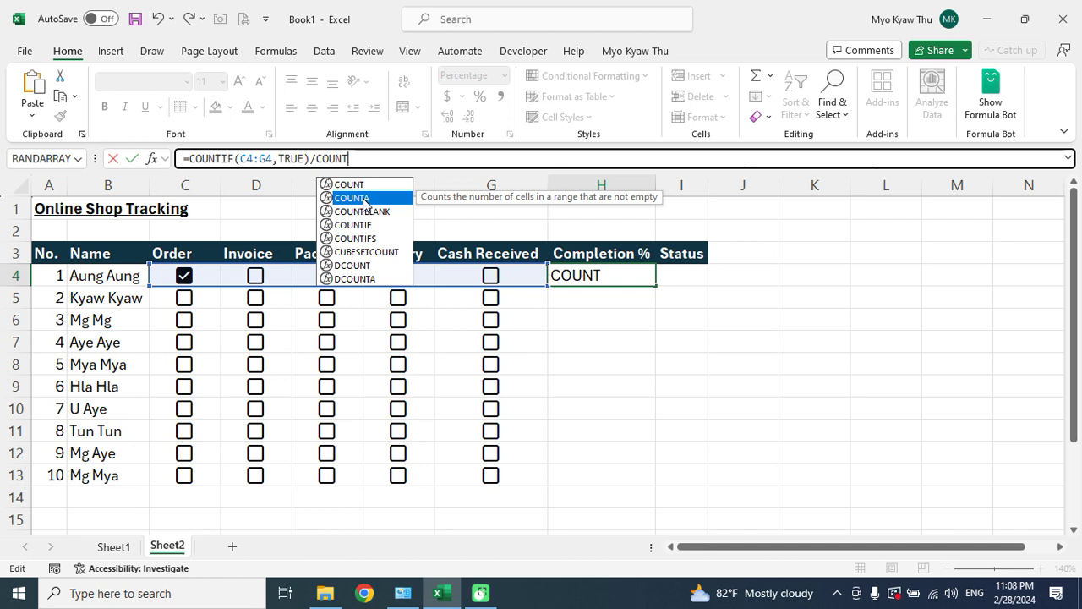
double_click(364, 199)
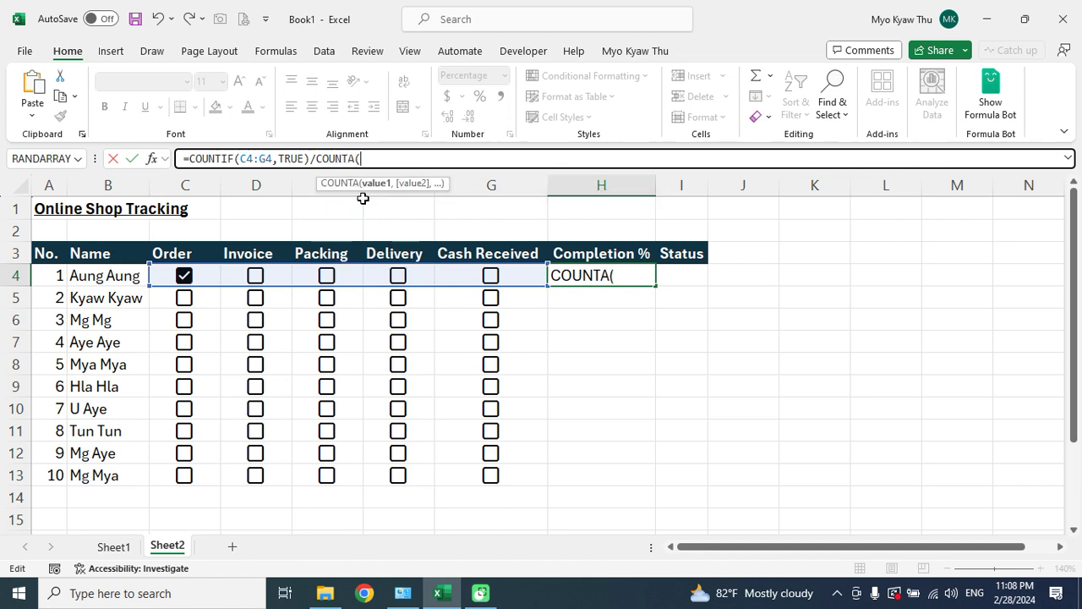
left_click(164, 274)
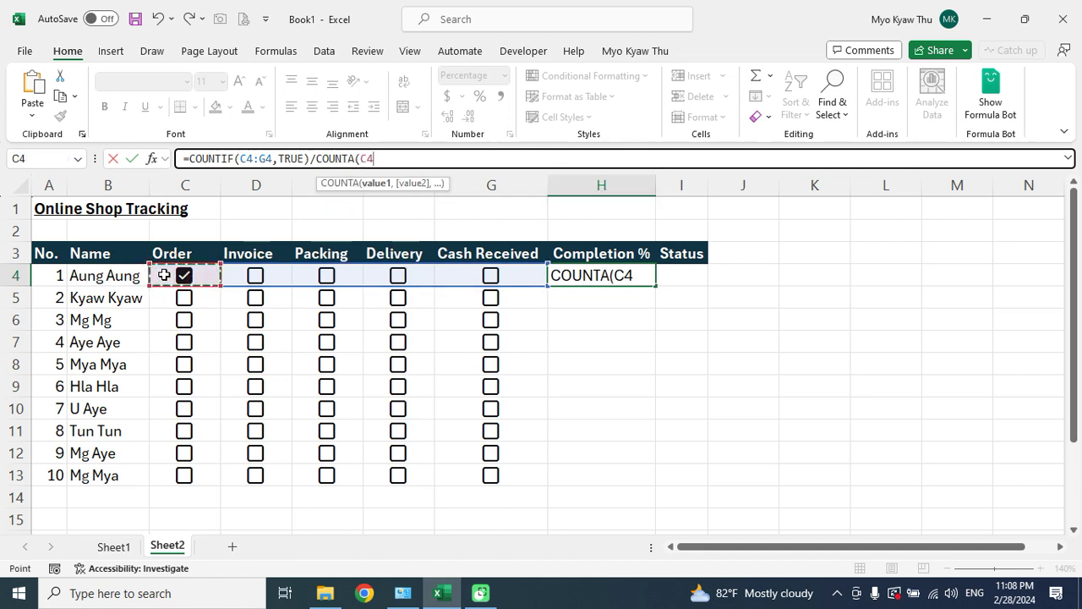
key("shift+Right")
key("shift+Right")
key("shift+Right")
key("shift+Right")
key("shift+Right")
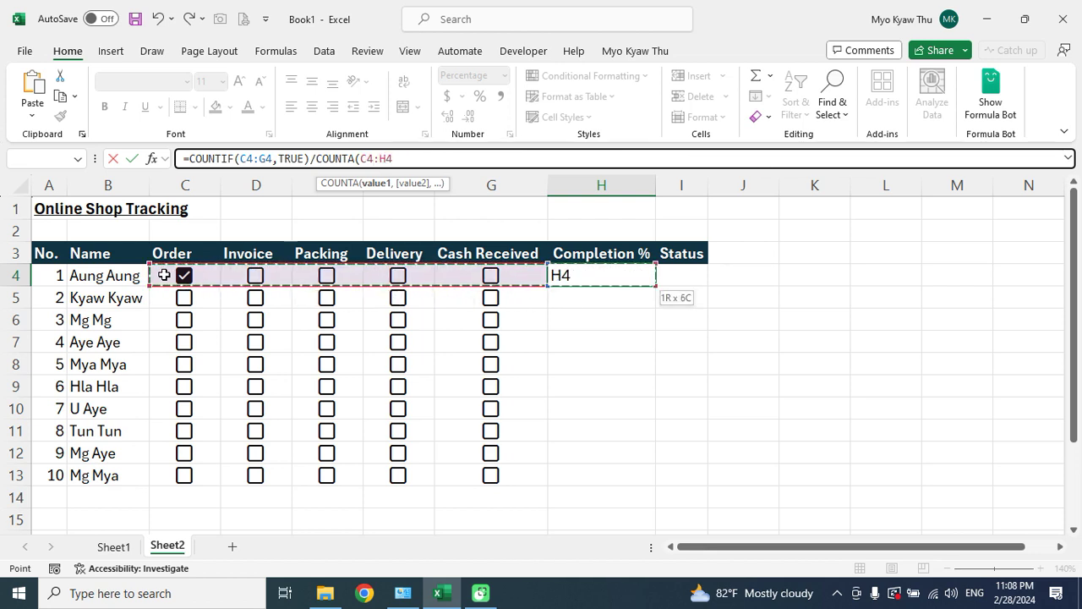
key("shift+Left")
type(")")
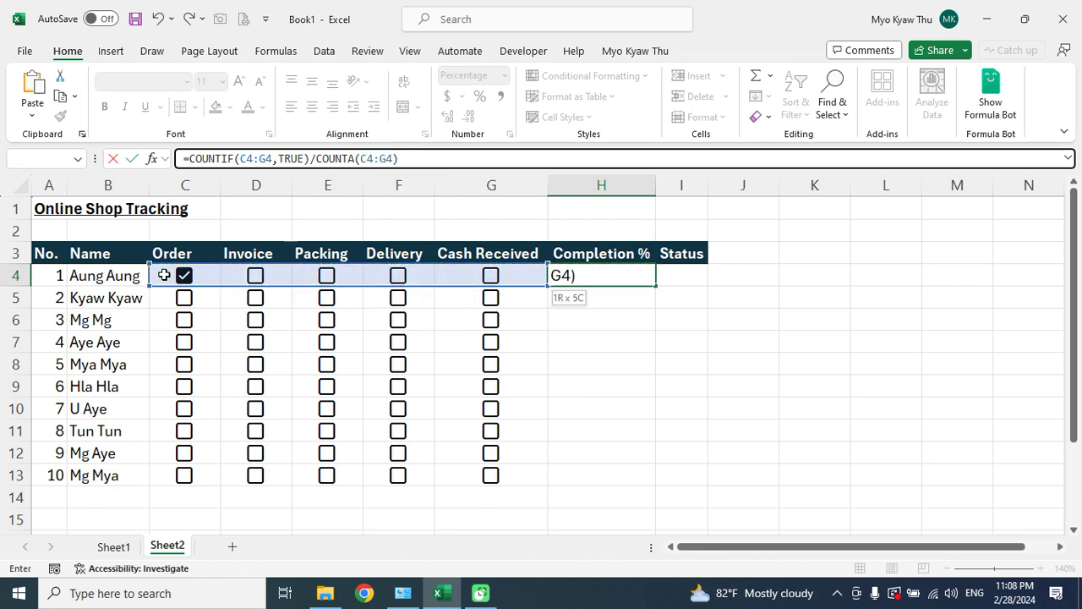
key("Return")
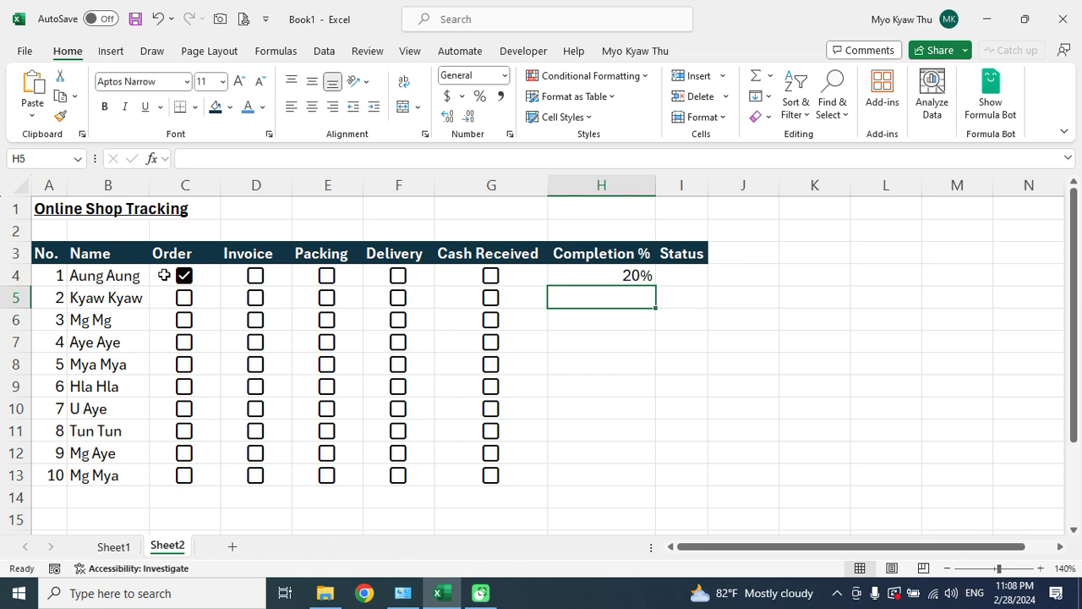
key("Up")
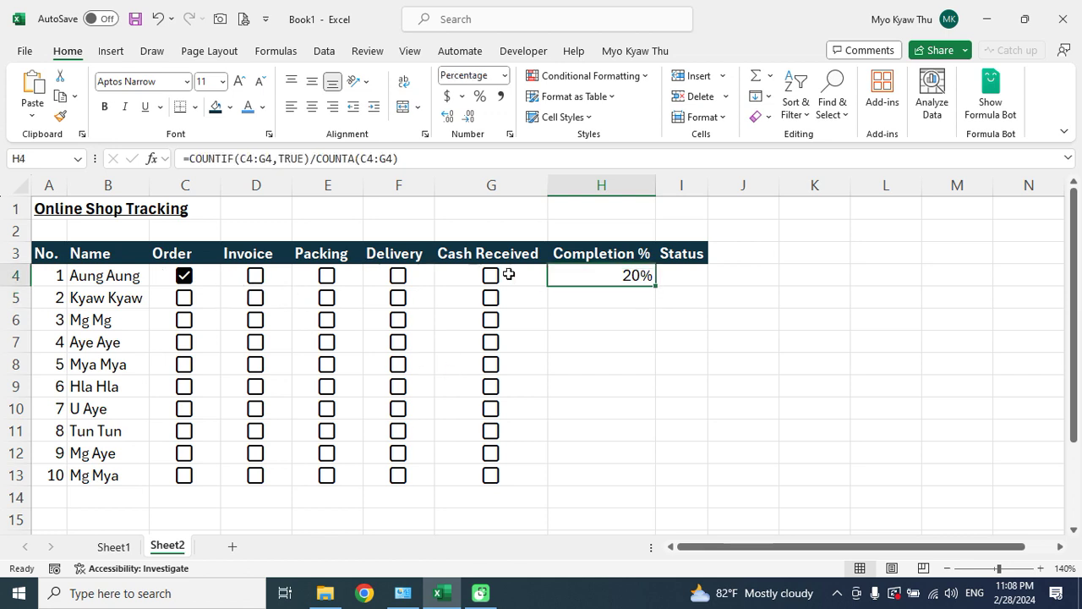
Fill the completion formula down to H13, enter 100% in H14, and select H4:H14
double_click(658, 287)
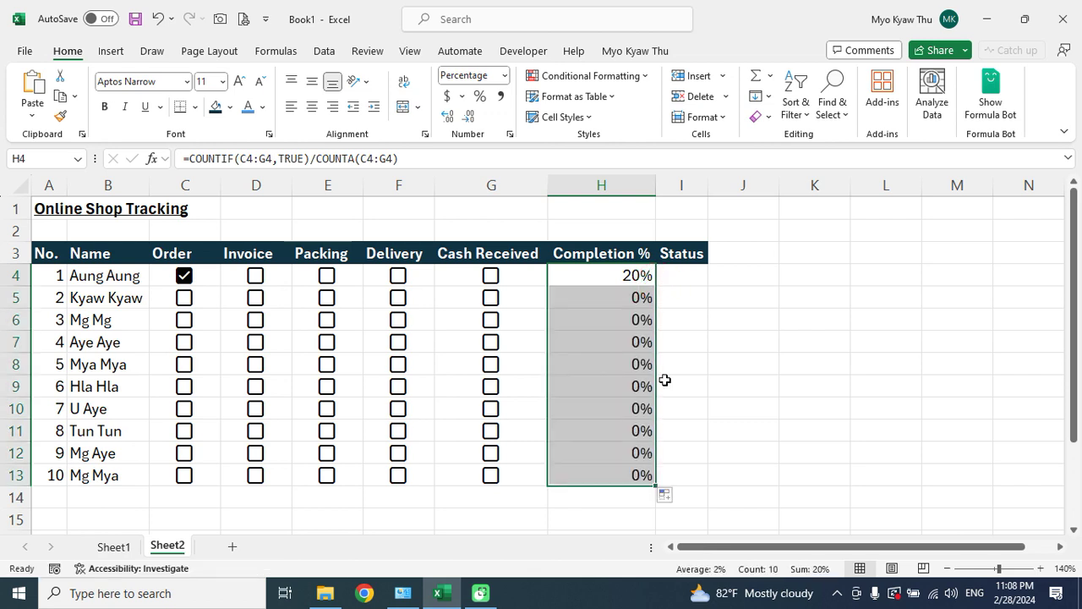
left_click(628, 493)
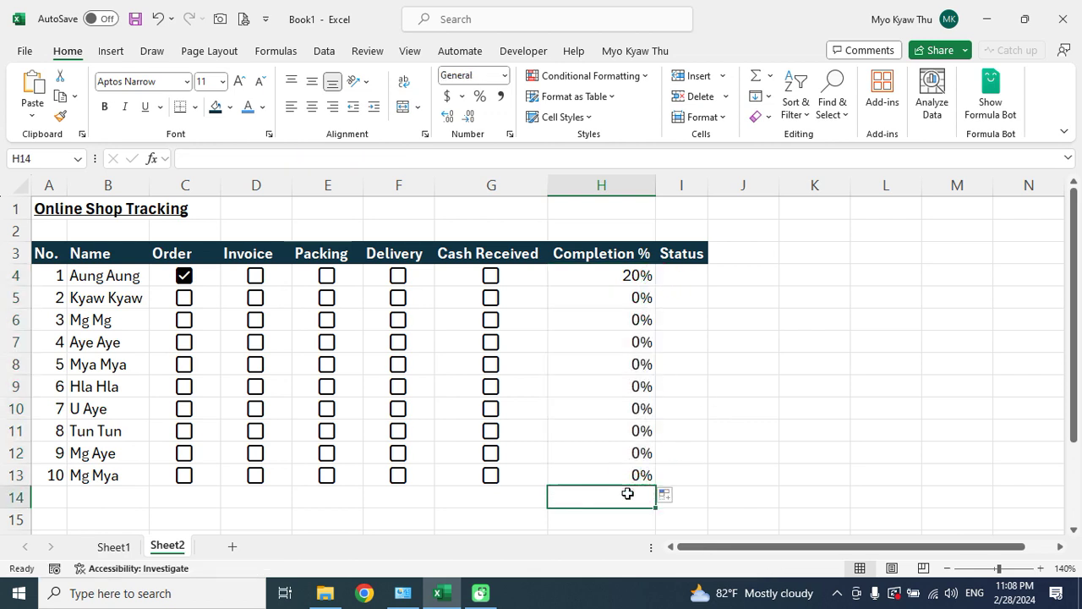
key("ctrl+d")
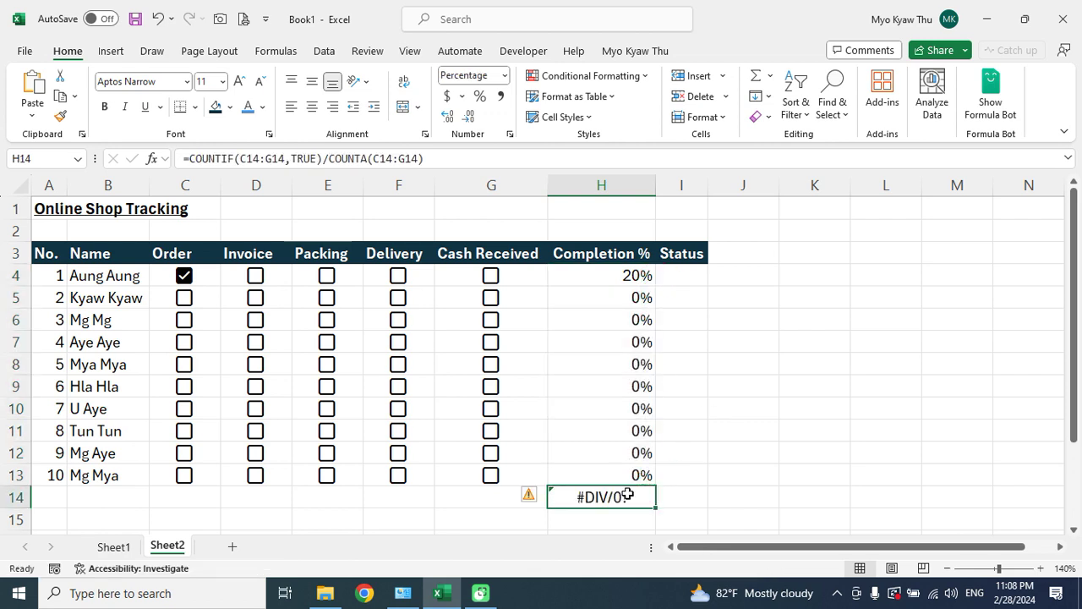
double_click(627, 495)
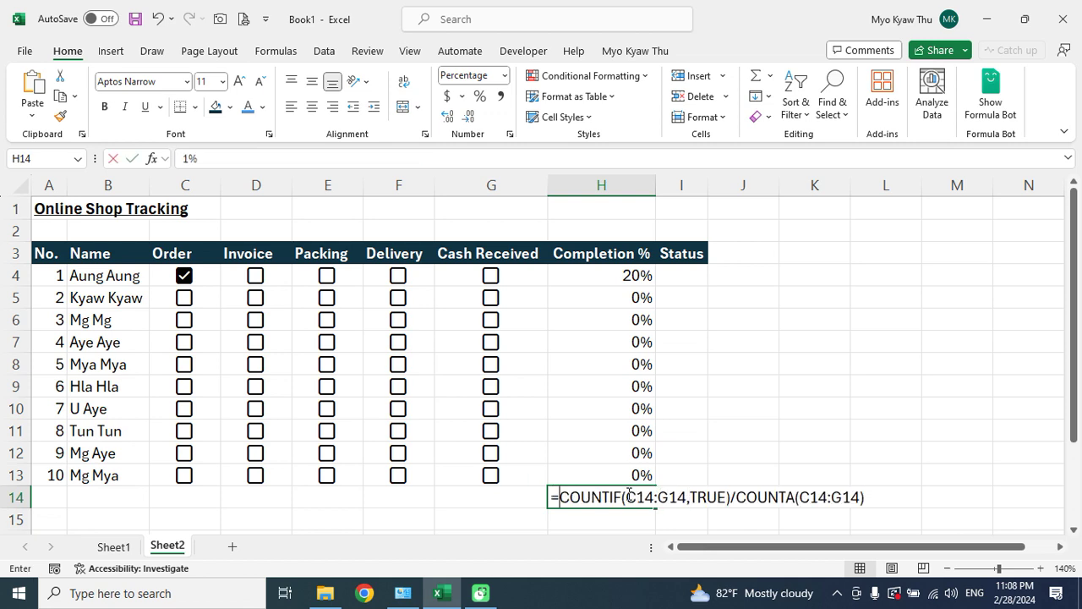
type("100%")
key("Return")
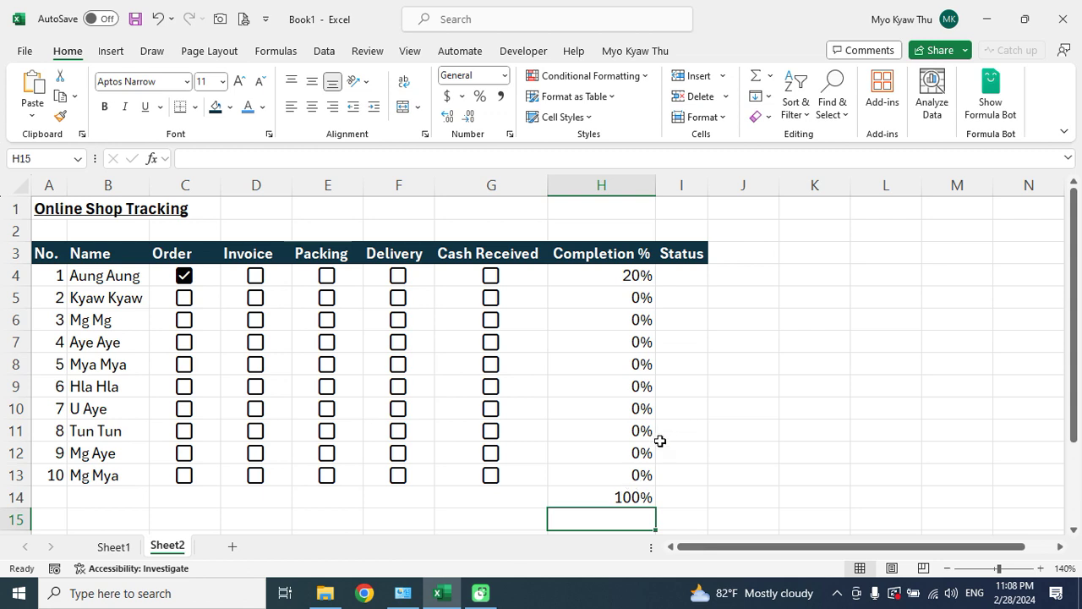
left_click(638, 490)
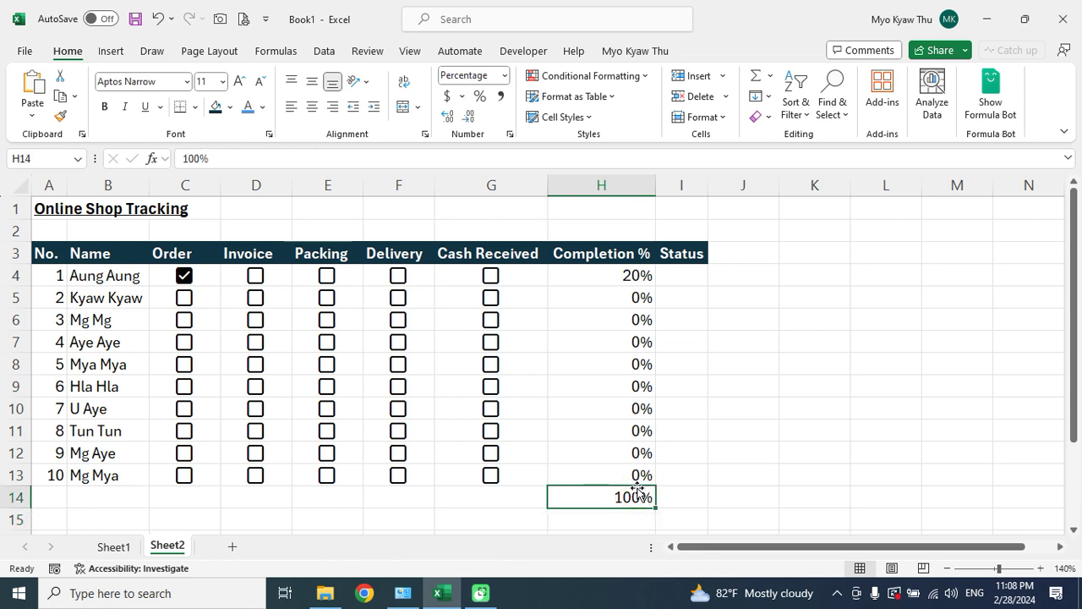
left_click(633, 282)
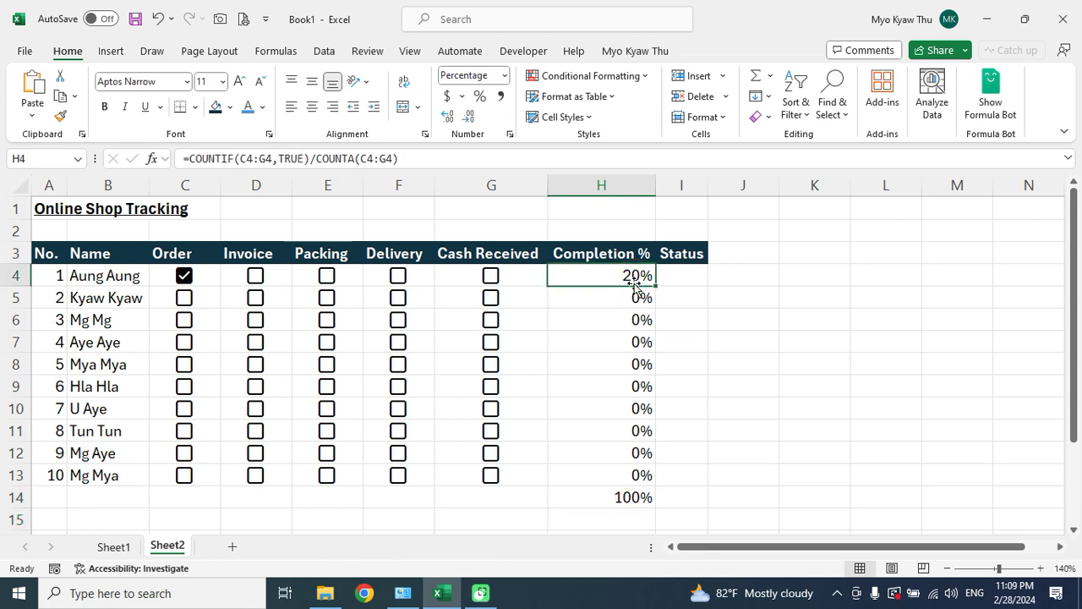
key("shift+Down")
key("shift+Down")
key("shift+Down")
key("shift+Down")
key("shift+Down")
key("shift+Down")
key("shift+Down")
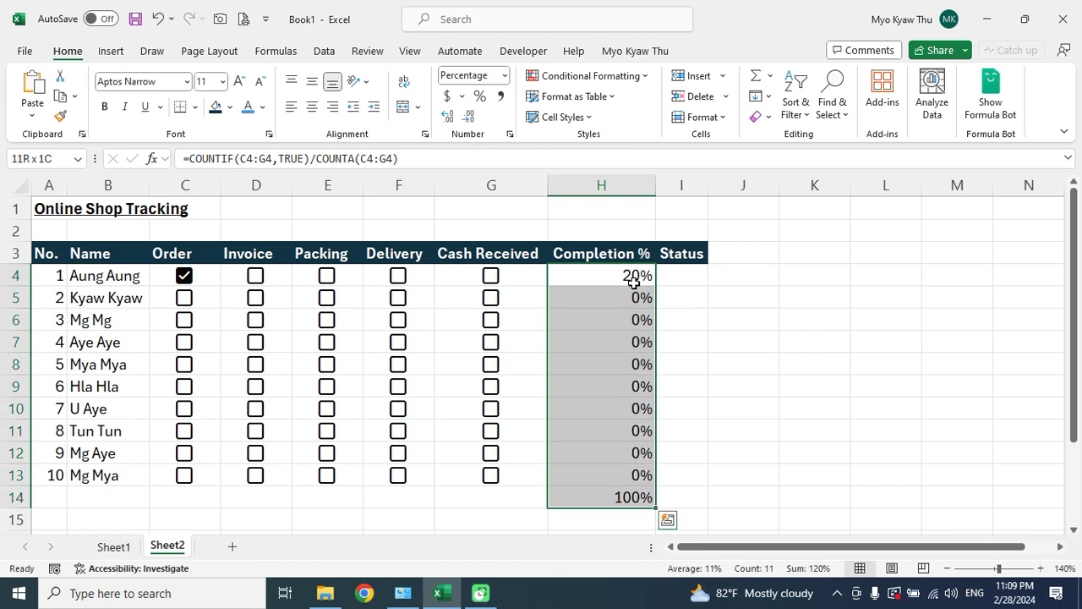
Add a Data Bar rule to H4:H14 with Percent 0 minimum and Percent 100 maximum
left_click(647, 80)
mouse_move(602, 105)
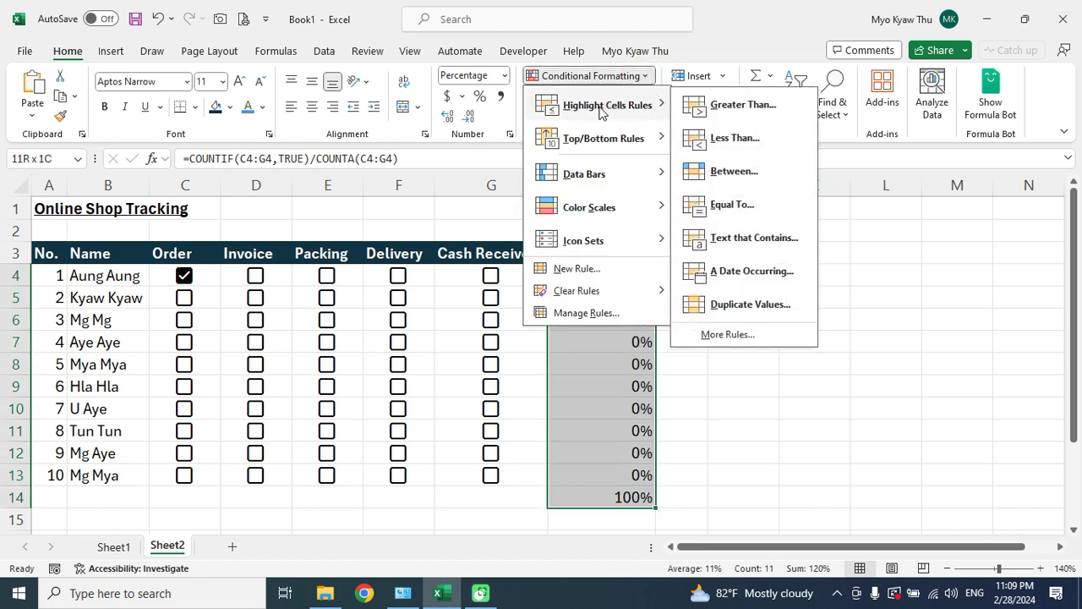
left_click(568, 270)
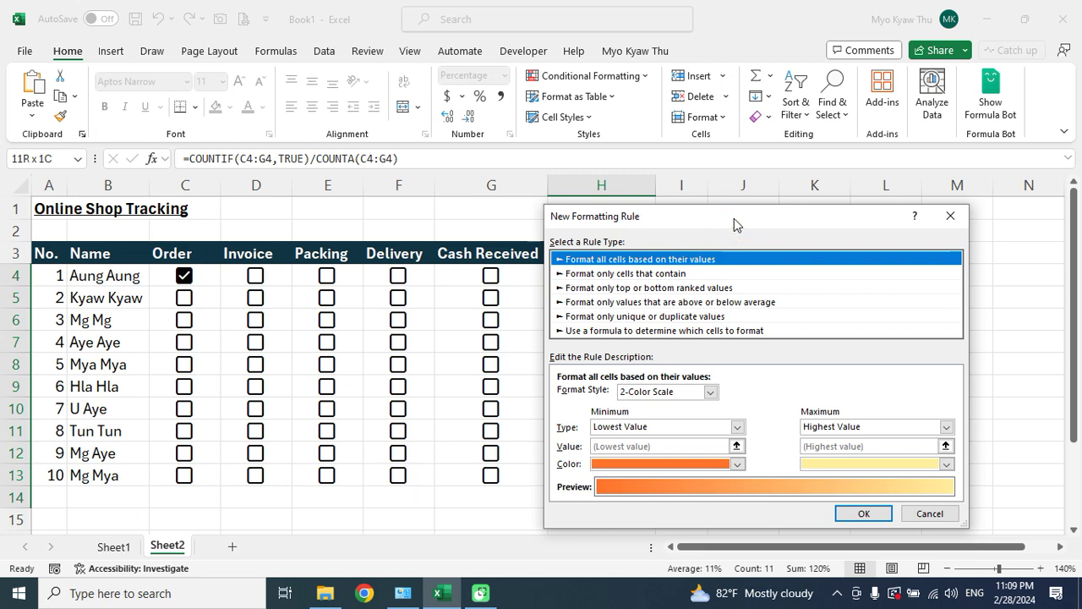
left_click_drag(733, 220, 271, 153)
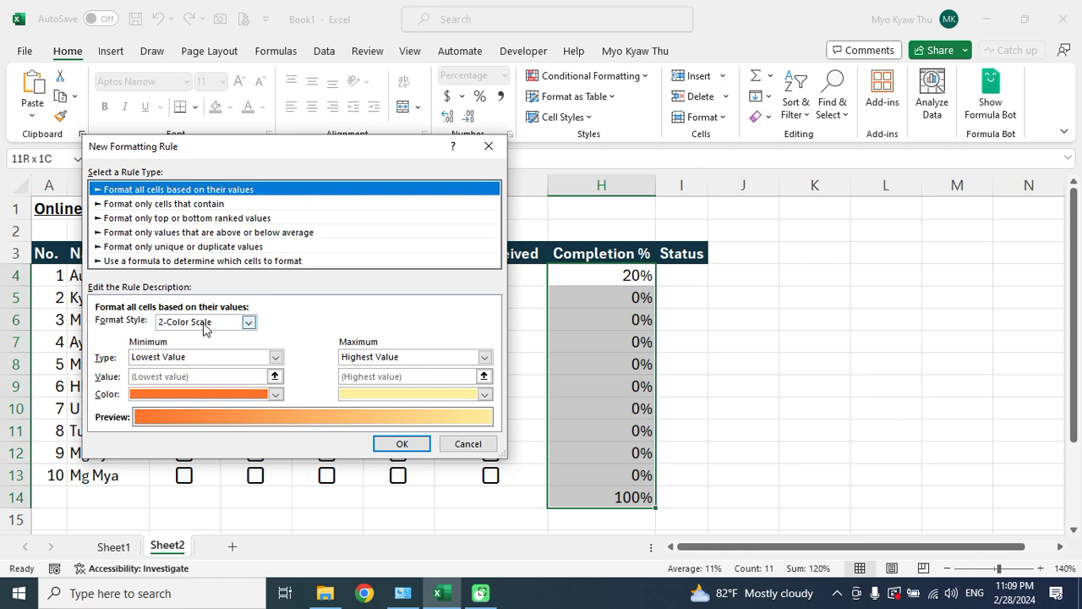
left_click(249, 322)
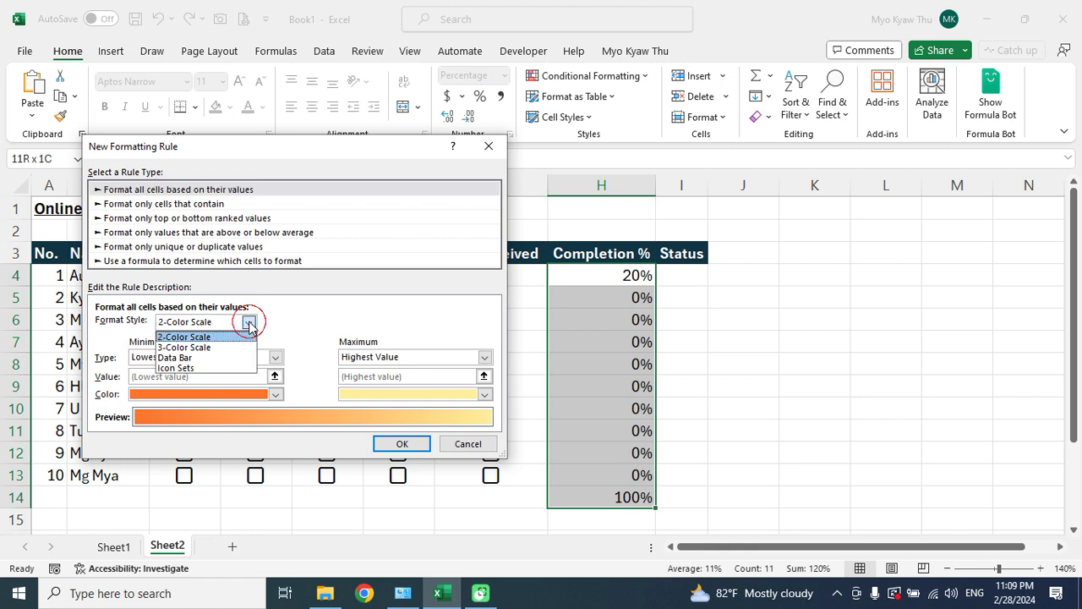
left_click(180, 358)
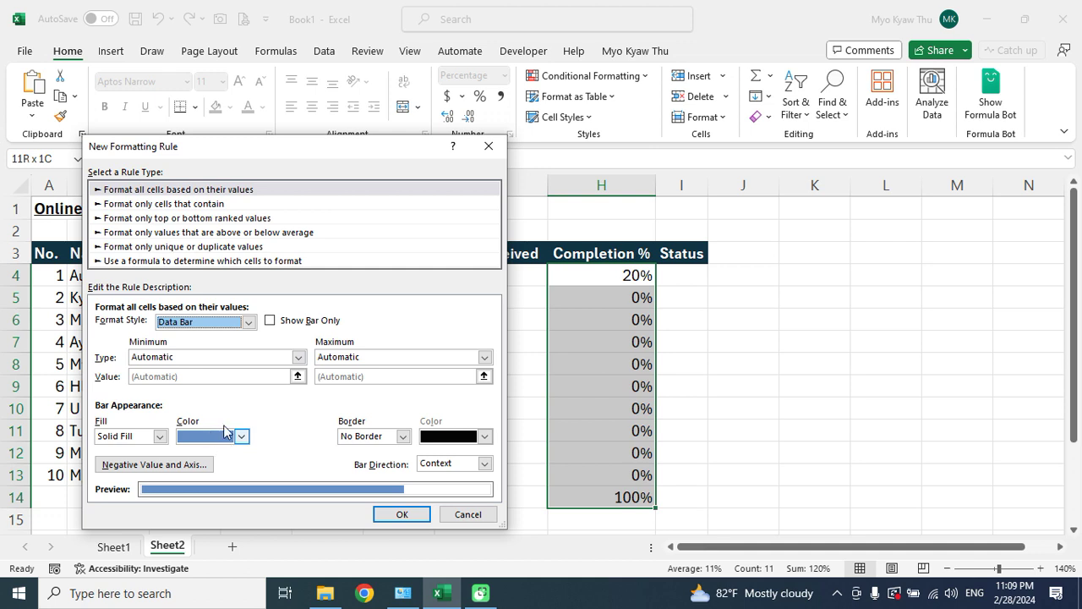
left_click(299, 357)
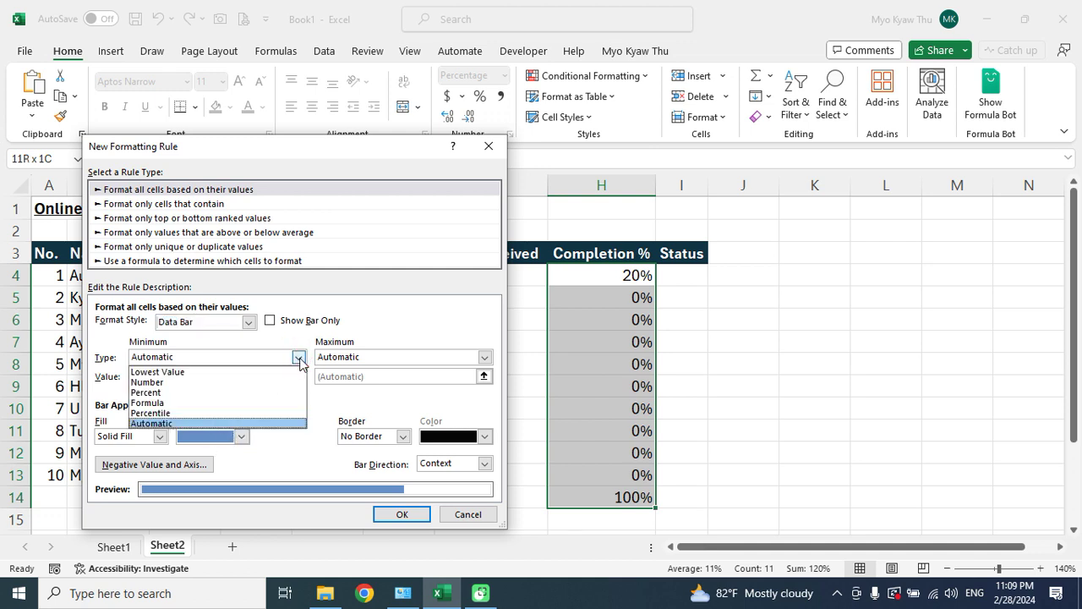
left_click(160, 393)
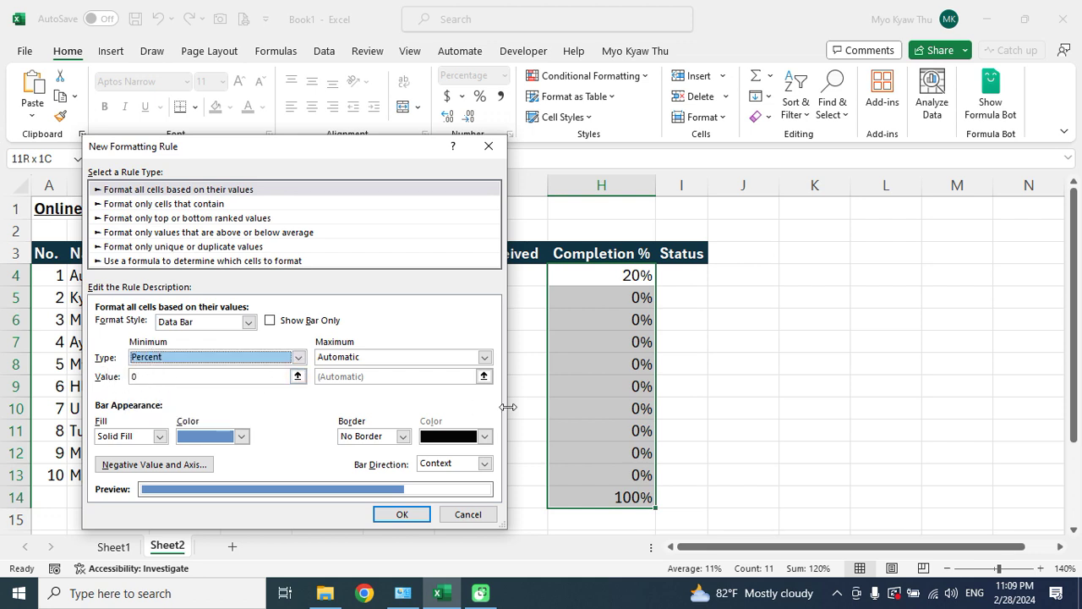
left_click(484, 358)
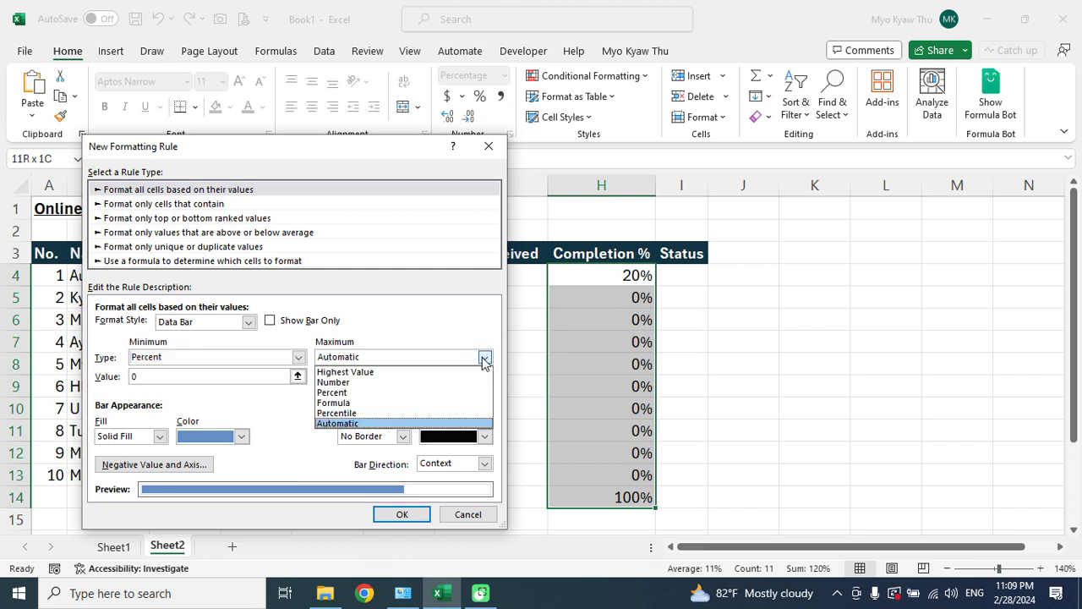
left_click(340, 393)
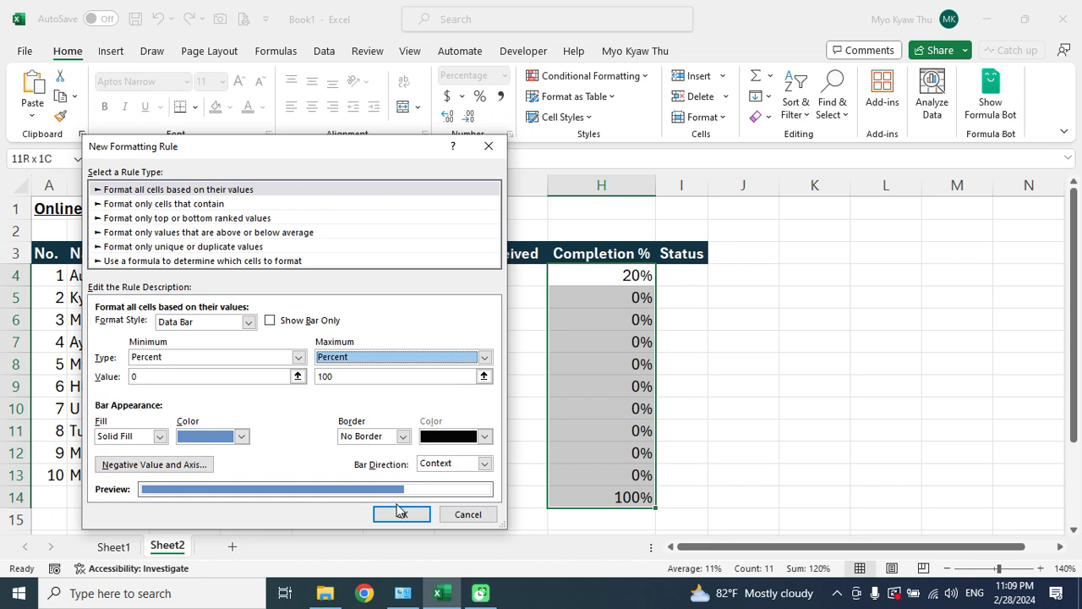
left_click(406, 514)
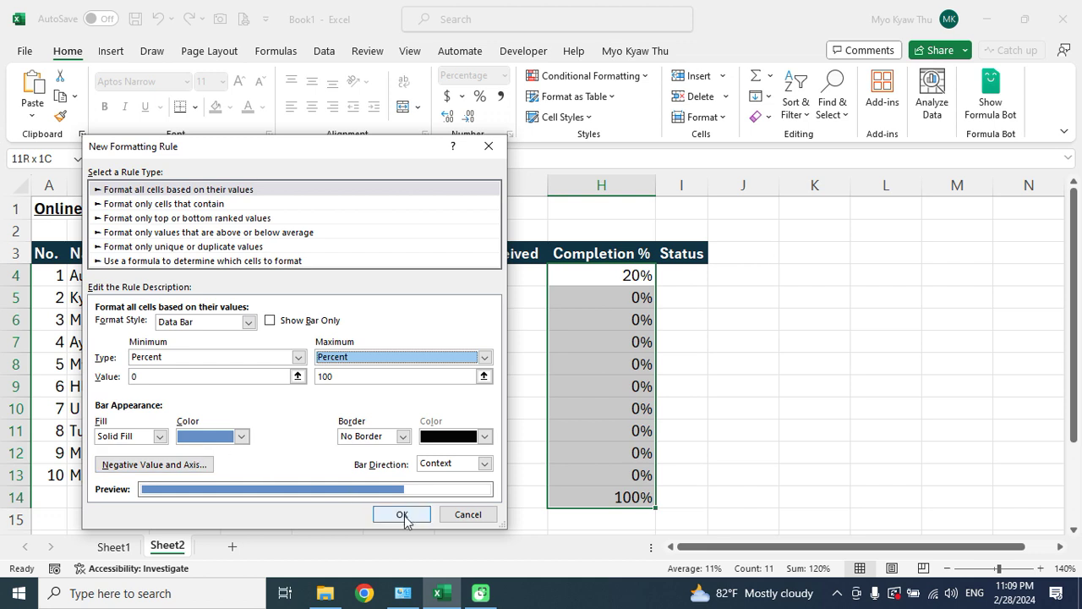
left_click(403, 514)
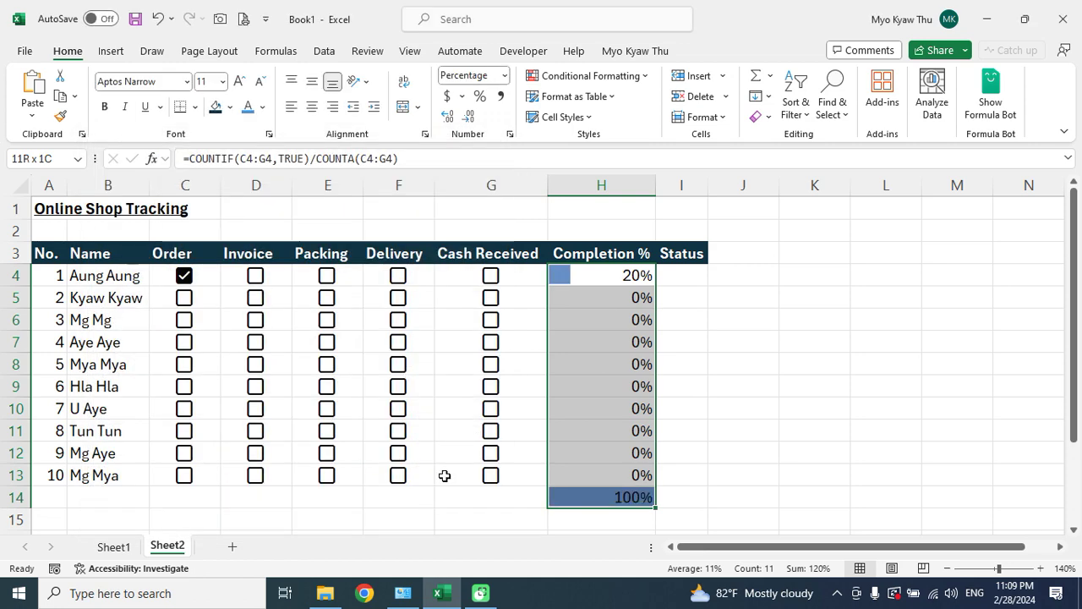
Recolour H14's 100% text so it blends into its full-width bar
left_click(744, 385)
left_click(622, 495)
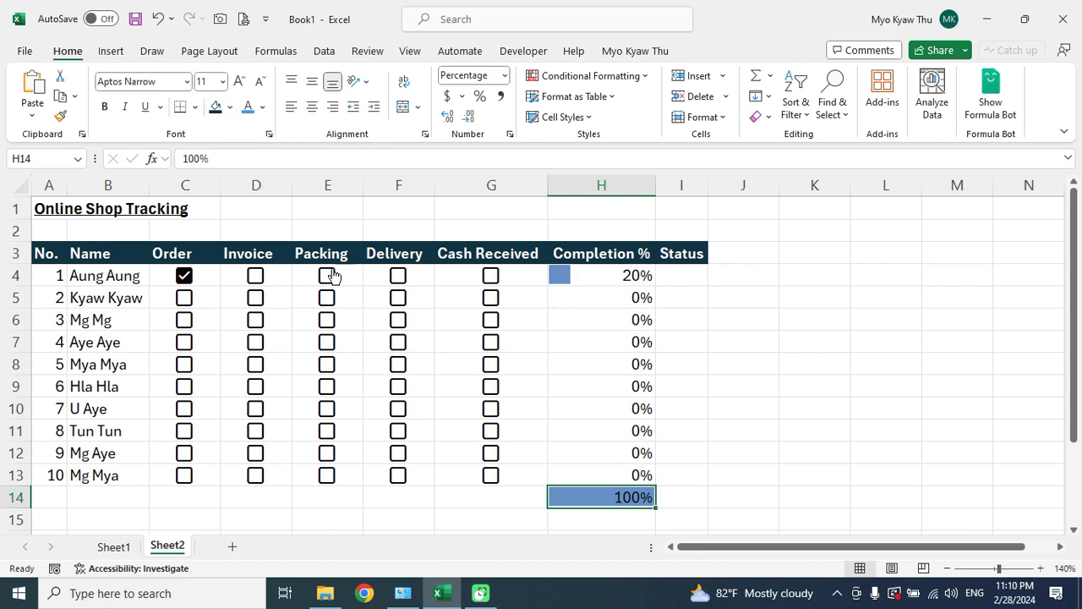
left_click(262, 107)
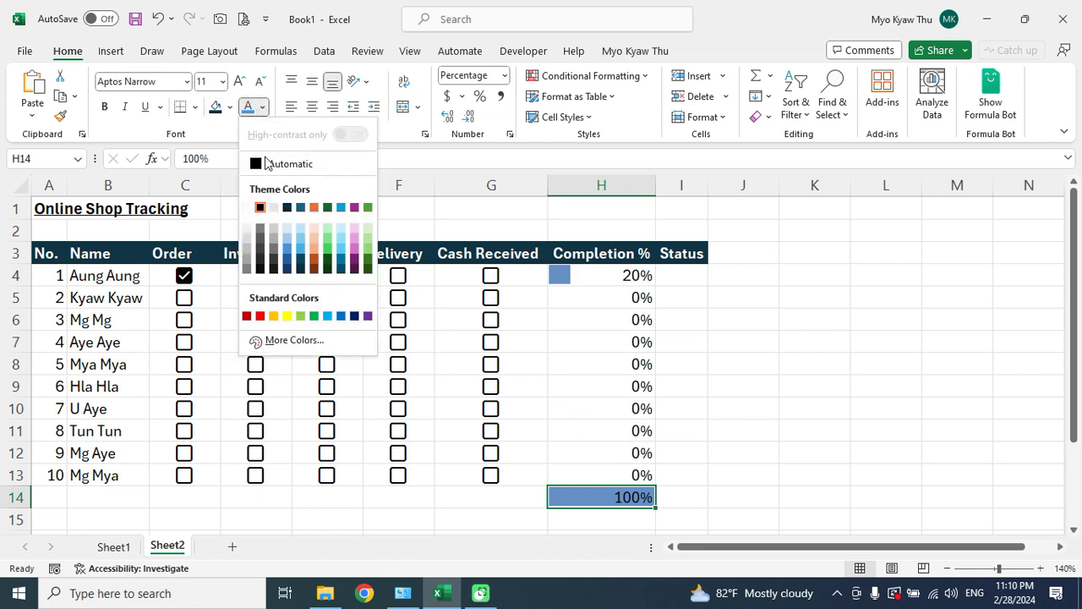
left_click(288, 246)
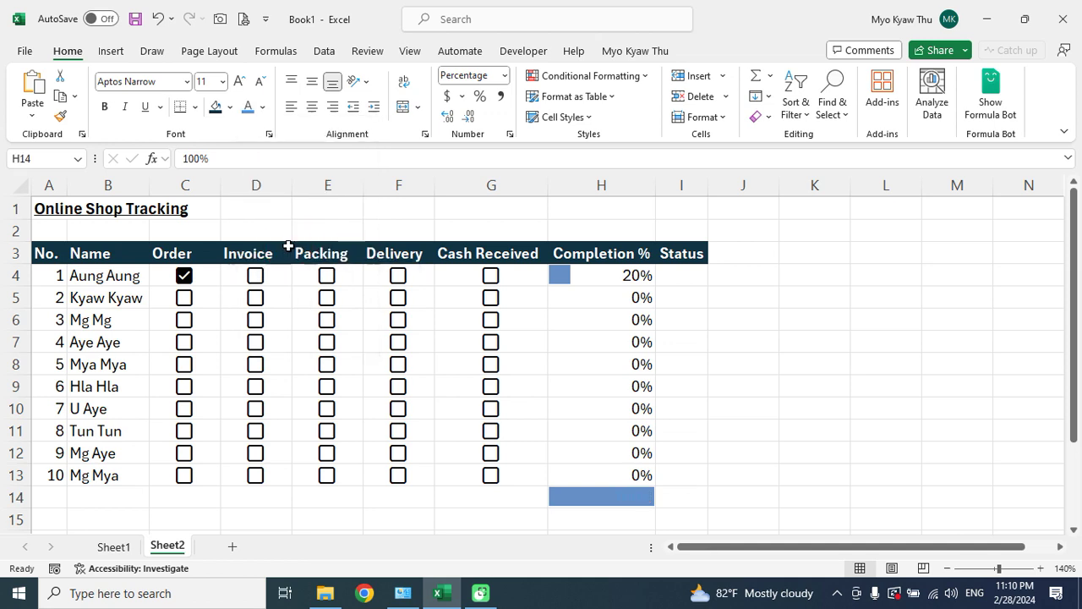
left_click(736, 387)
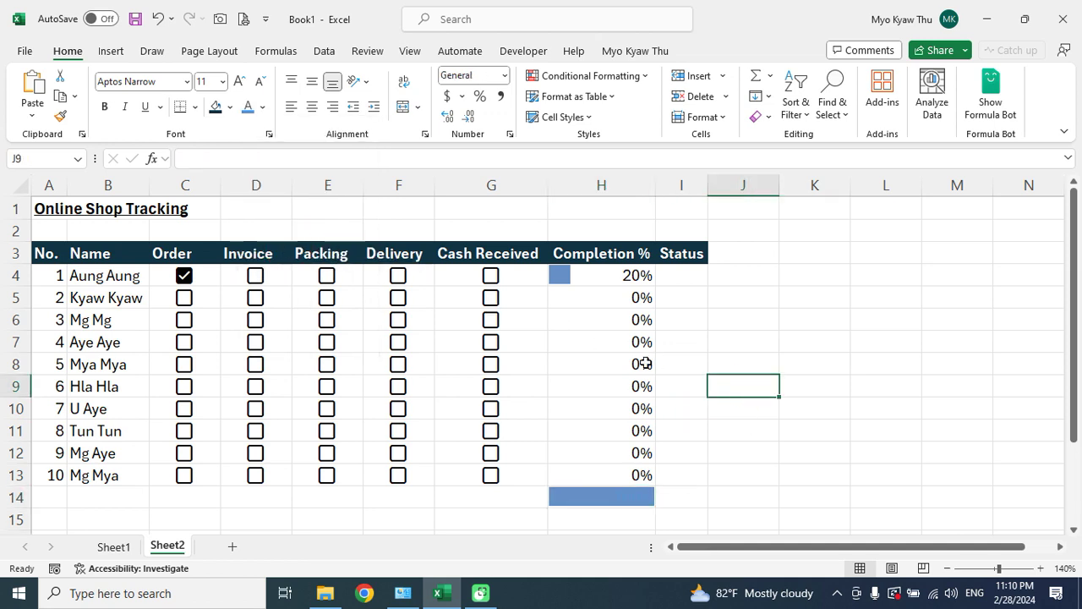
Tick the Order boxes in C5:C9 plus D4, E4 and D5, putting the first two customers at 60% and 40%
left_click(185, 298)
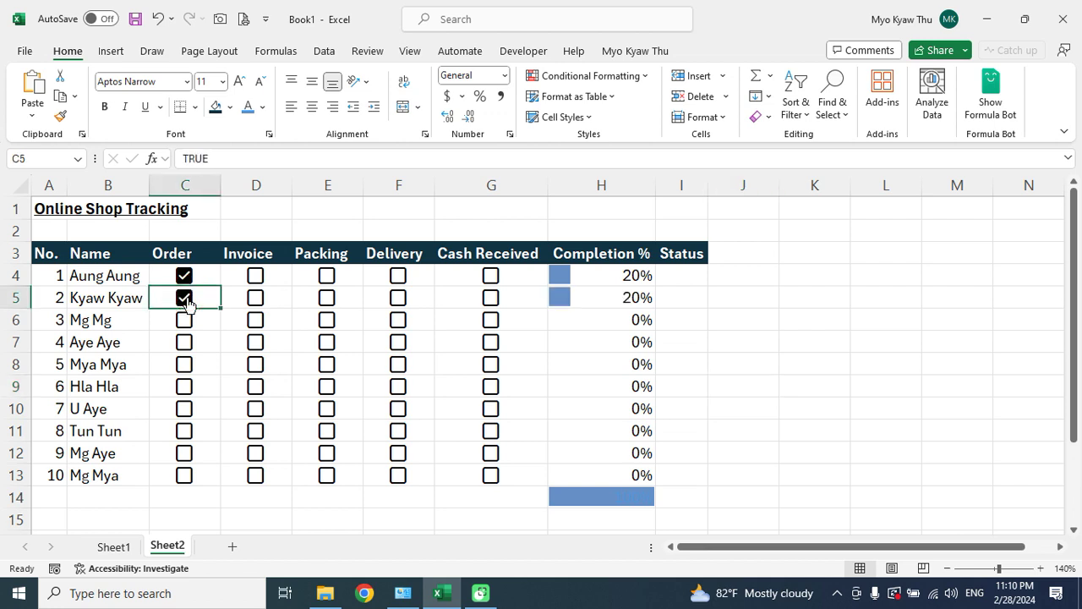
left_click(185, 320)
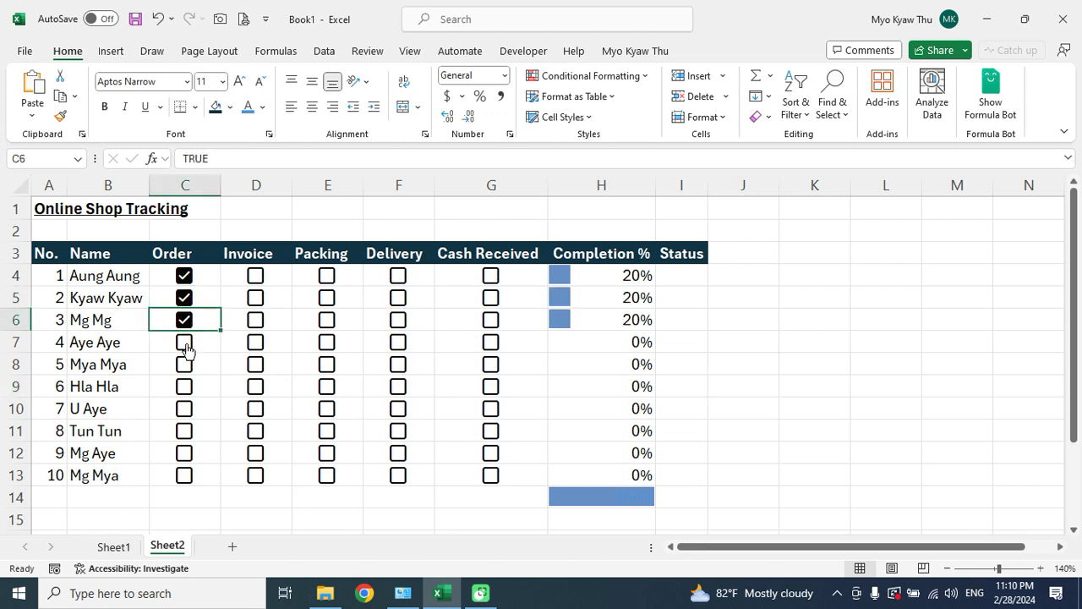
left_click(185, 343)
left_click(187, 364)
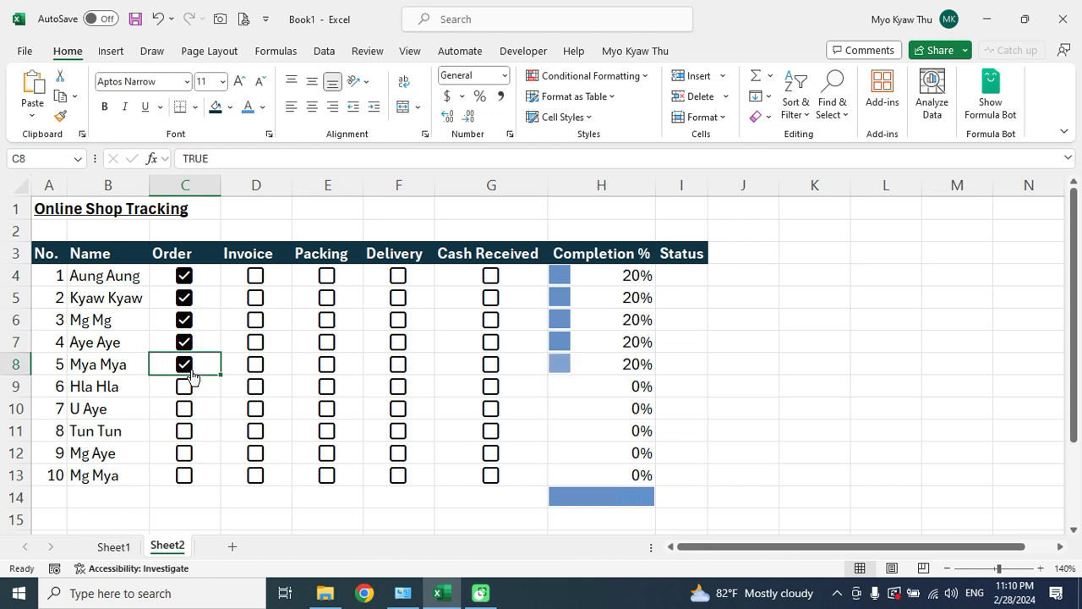
left_click(188, 388)
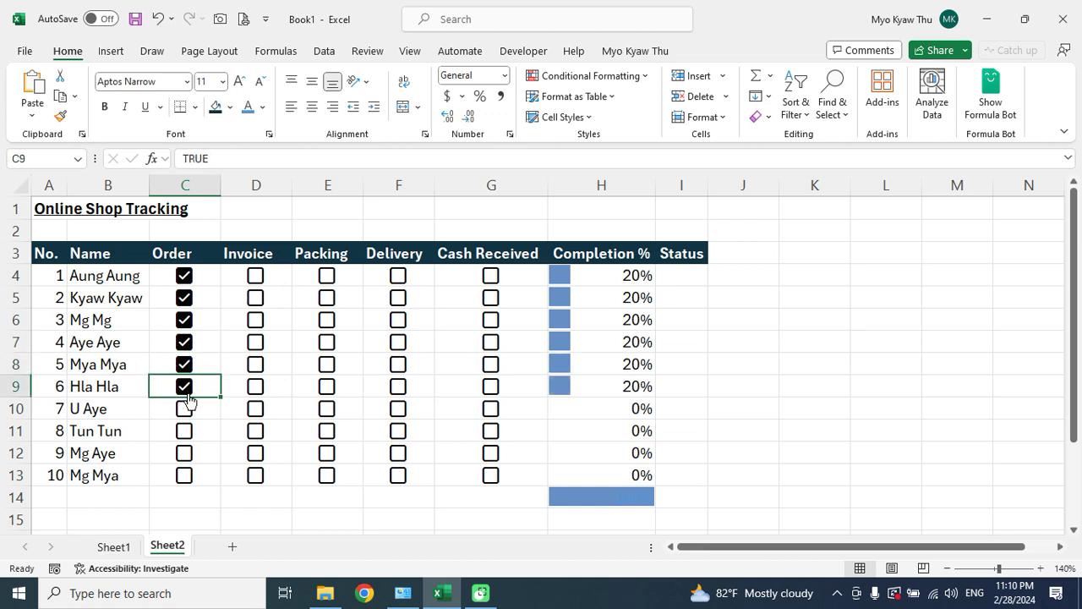
left_click(255, 275)
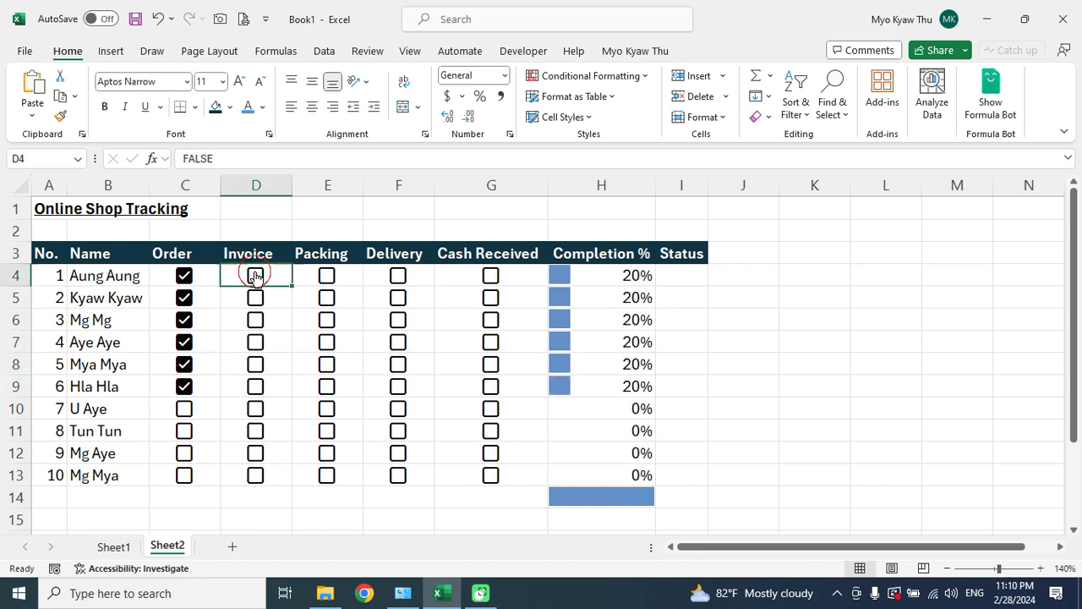
left_click(328, 277)
left_click(257, 298)
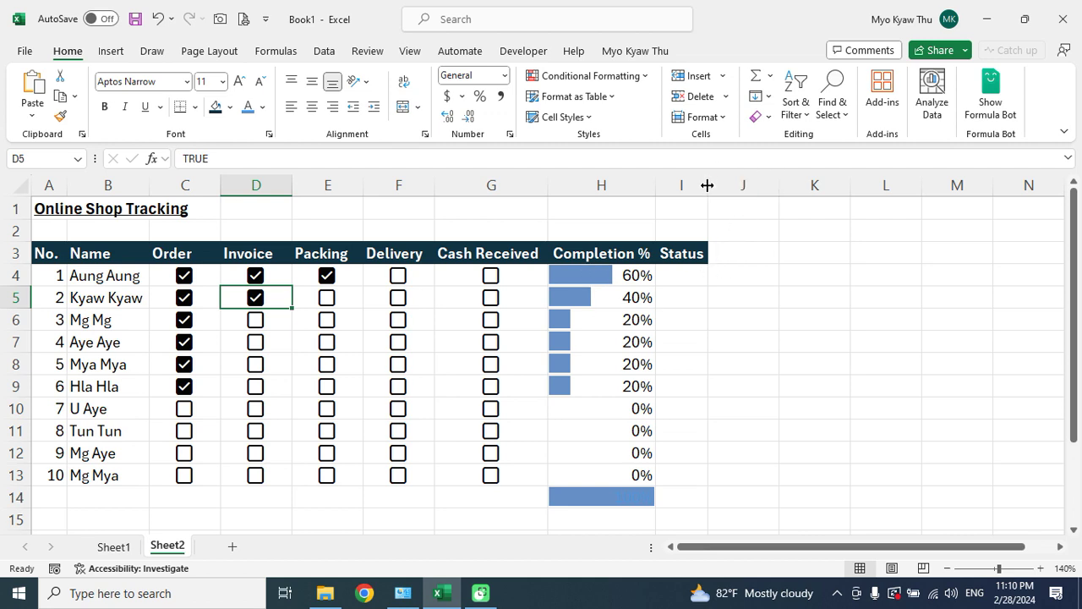
Widen column I for the Status entries and begin an XLOOKUP formula in I4
left_click_drag(708, 185, 734, 185)
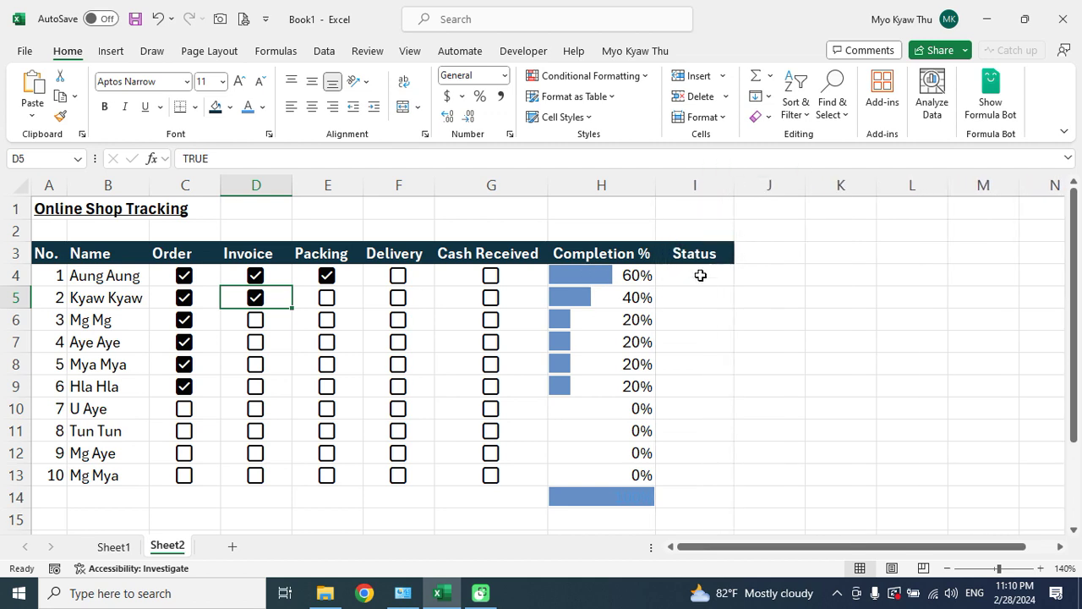
left_click(700, 275)
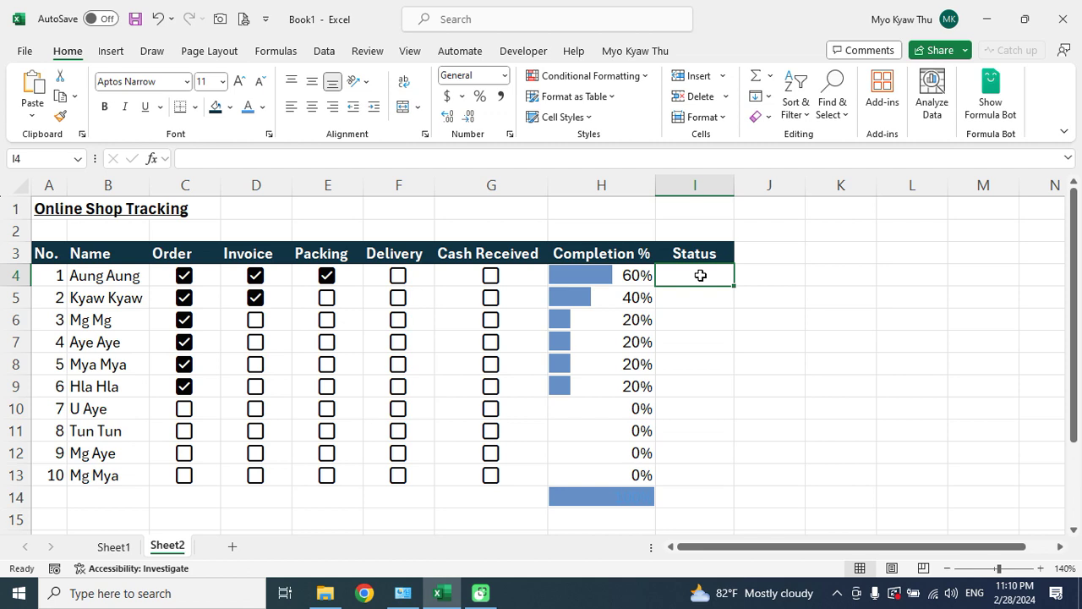
type("=xloo")
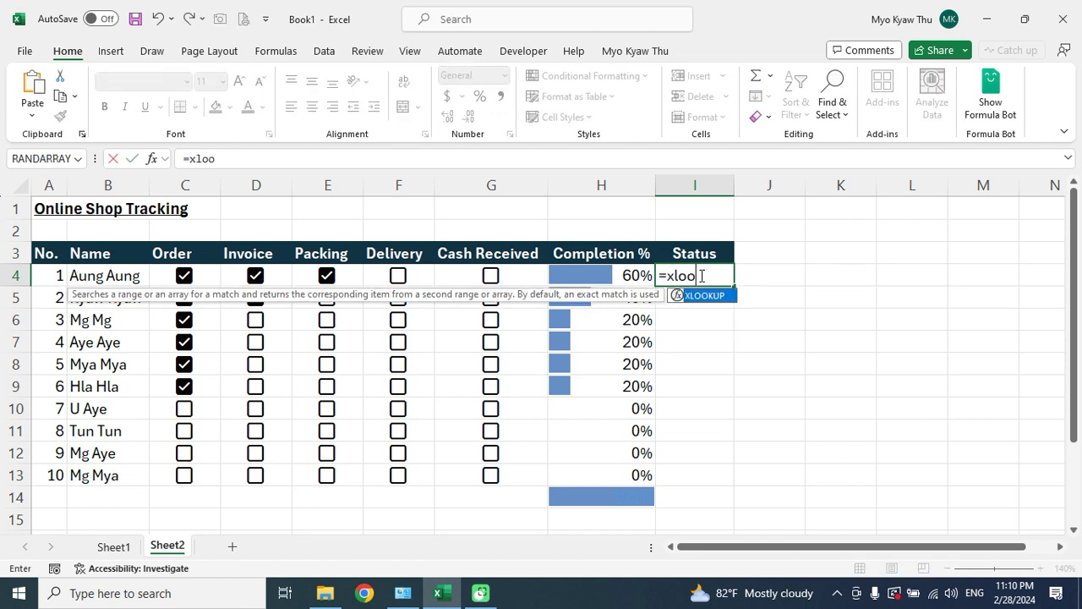
type("kup(")
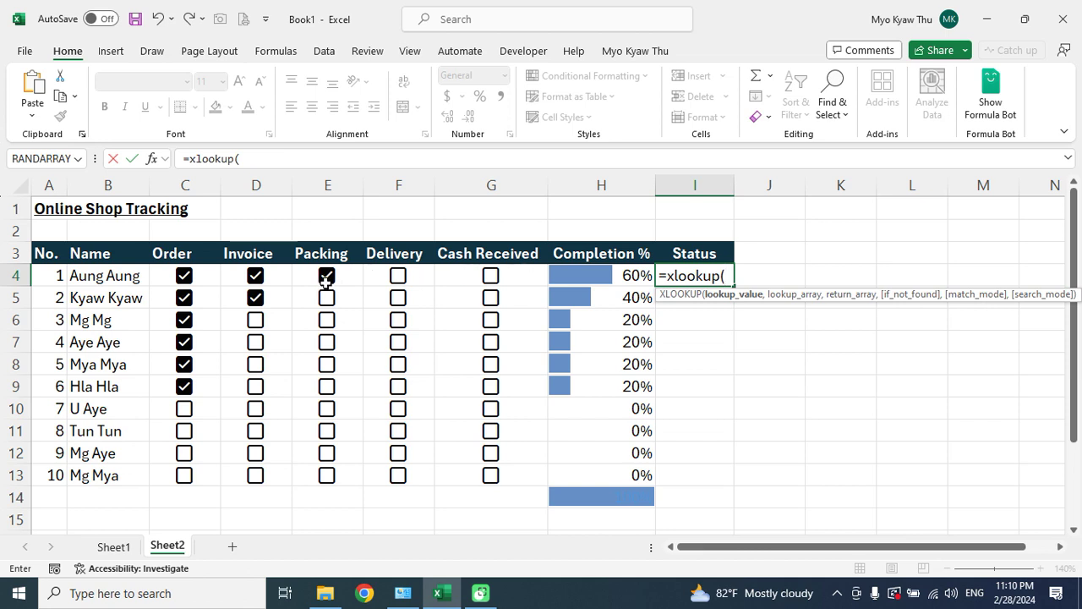
Complete I4 as =XLOOKUP(TRUE,C4:G4,$C$3:$G$3,"-",,-1), searching last-to-first for the latest ticked stage
type("TRUE")
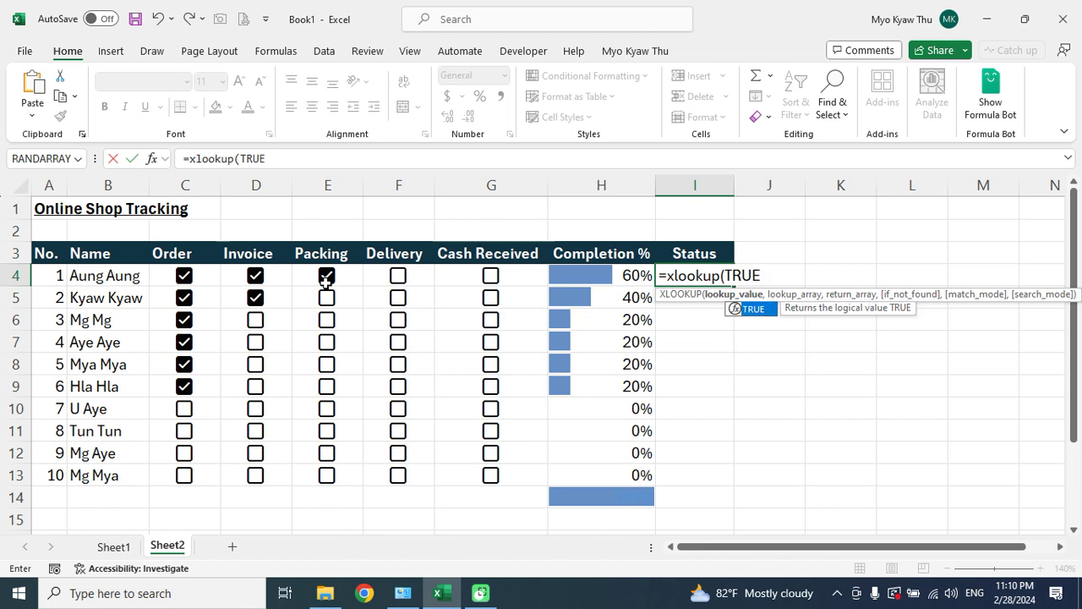
type(",")
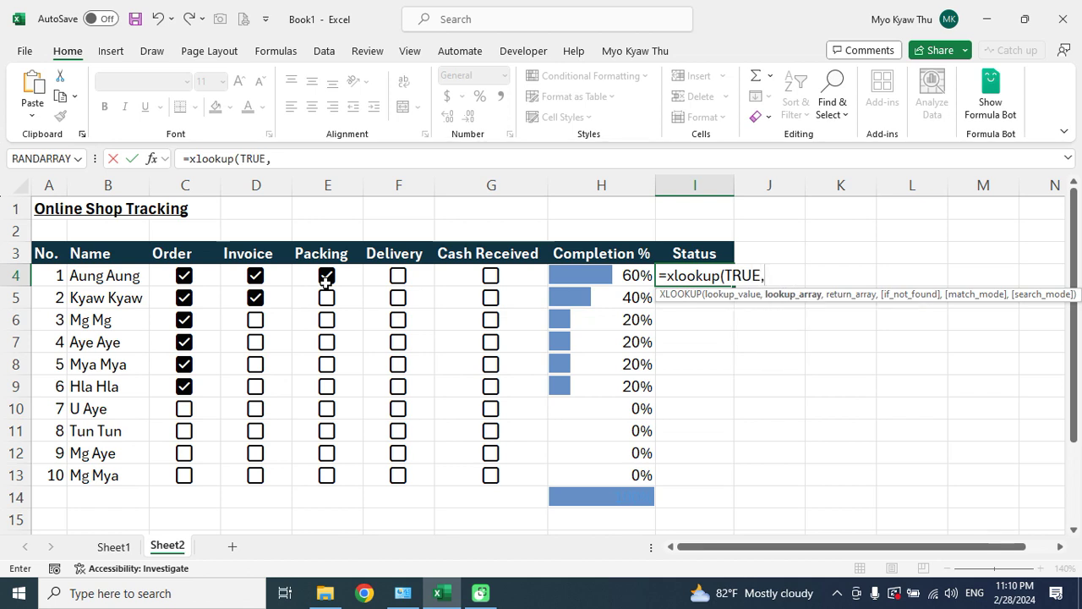
left_click(170, 277)
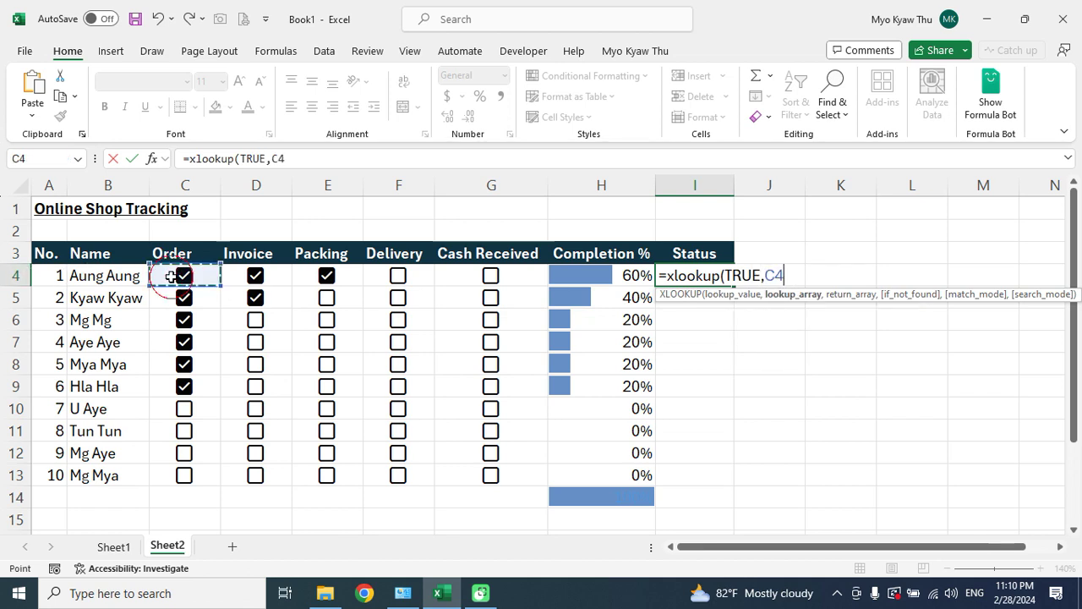
left_click_drag(171, 277, 491, 276)
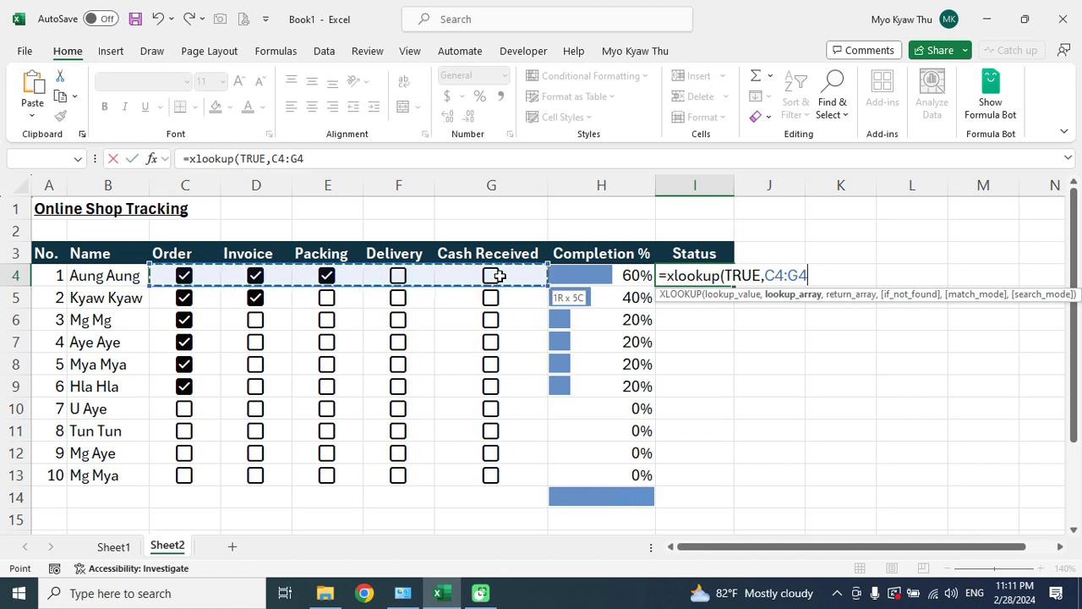
type(",")
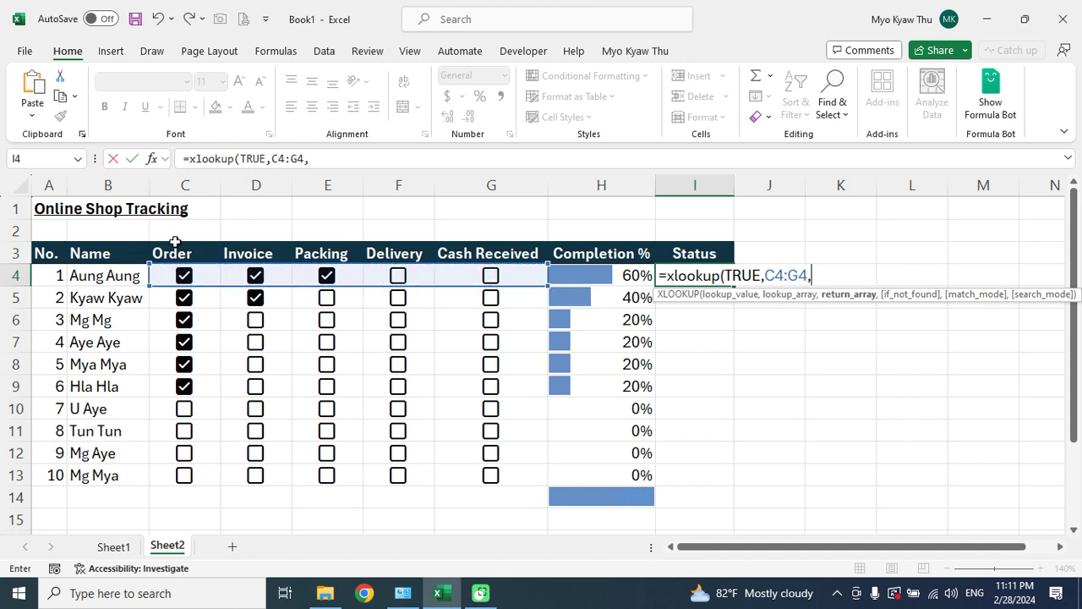
left_click(176, 249)
key("shift+Right")
key("shift+Right")
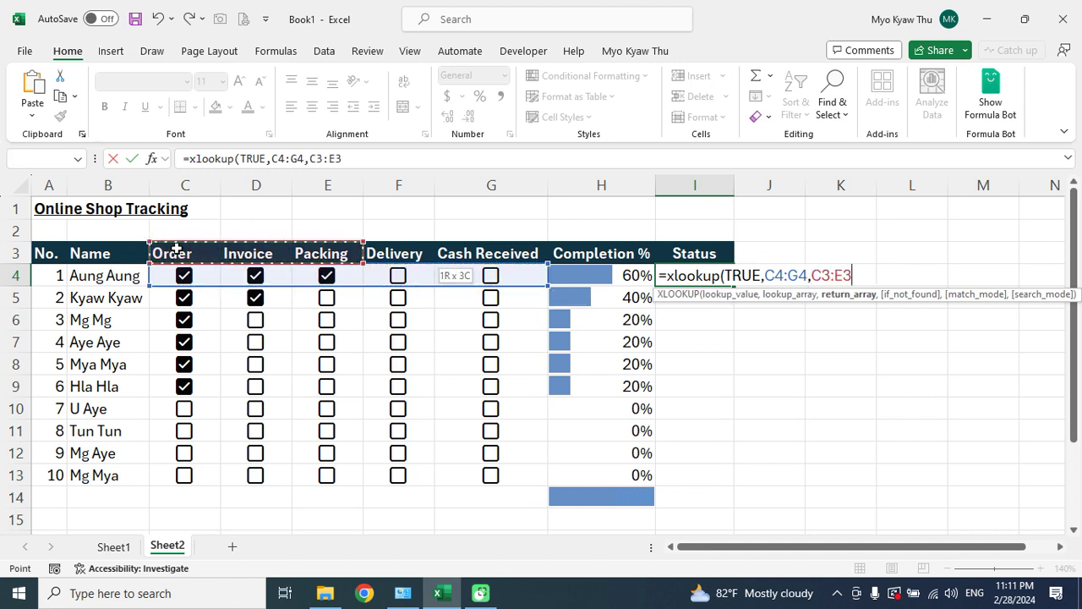
key("shift+Right")
key("shift+Right")
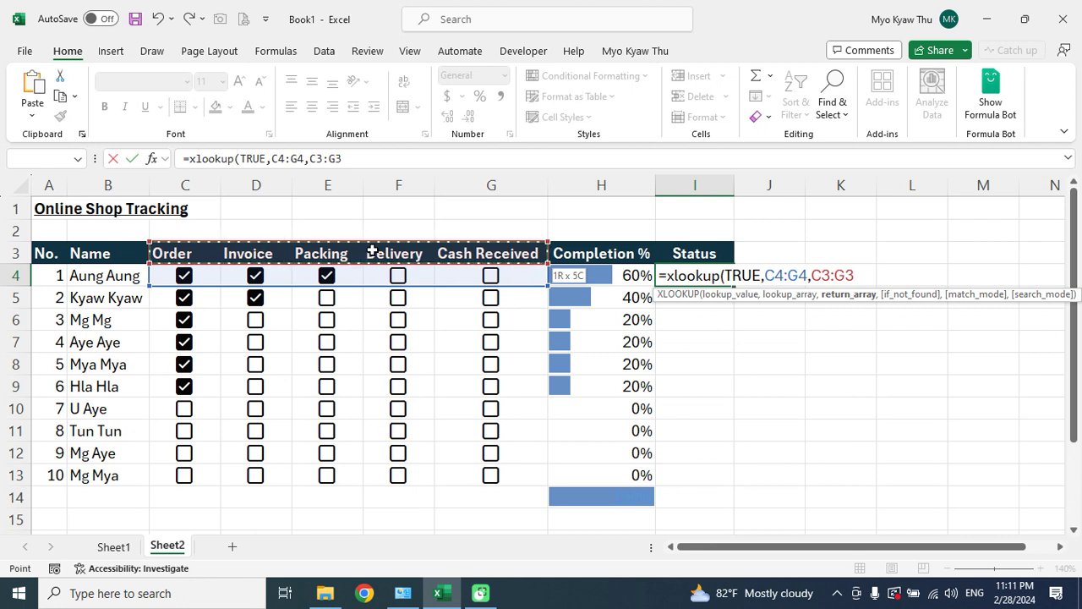
key("F4")
type("$G$3,")
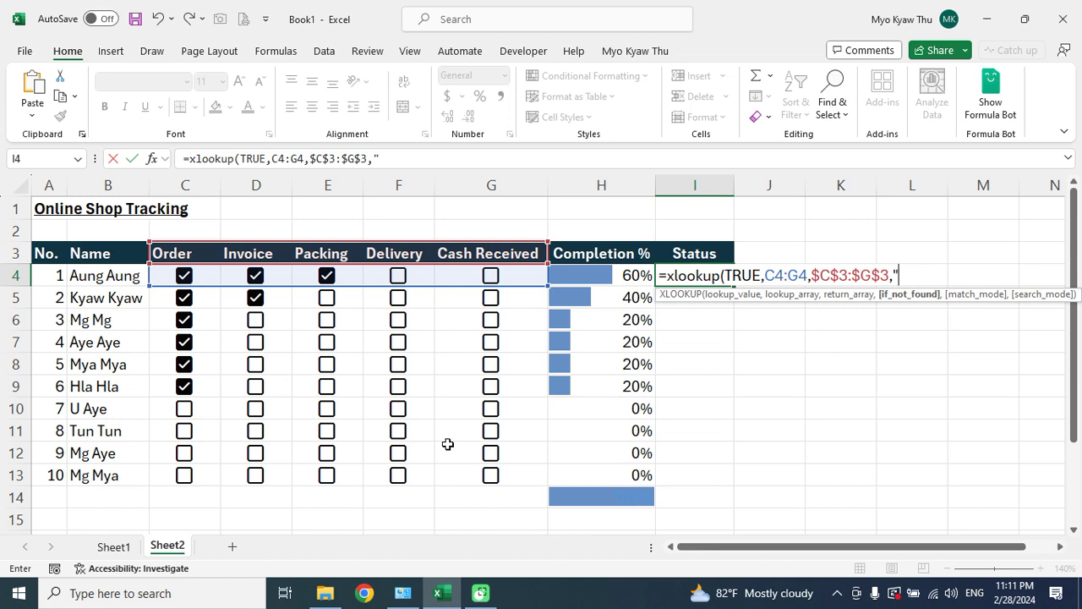
type("-\"")
type(",")
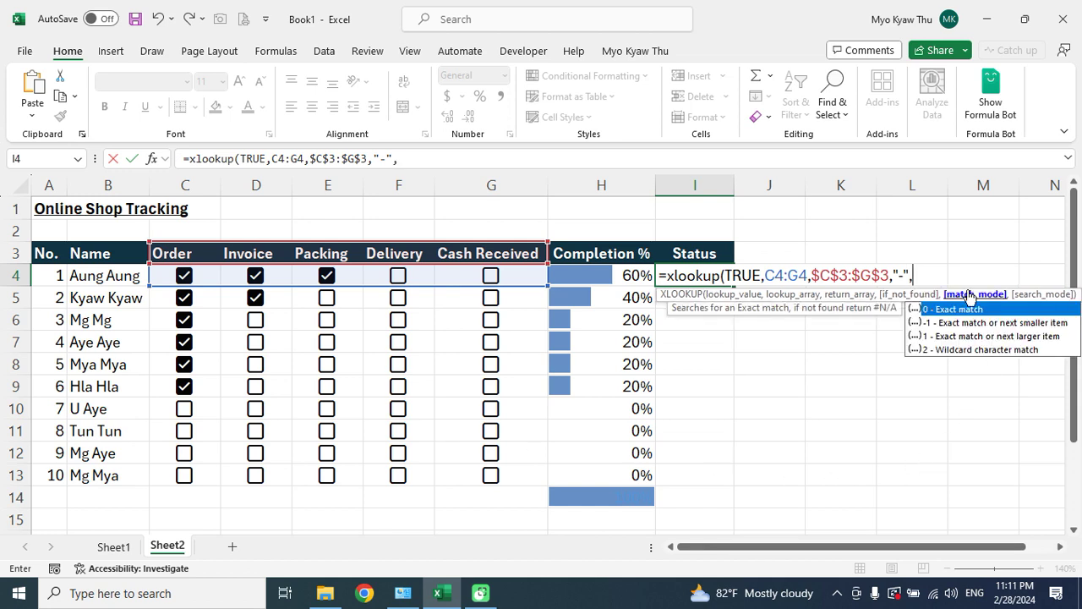
type(",")
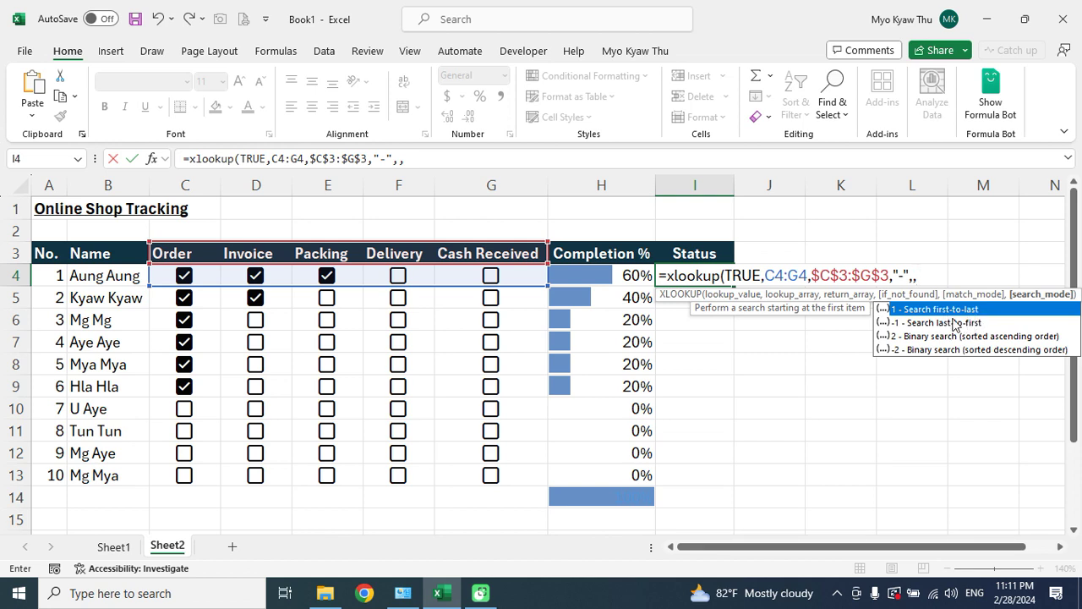
type("-1")
type(")")
Commit the I4 lookup, which shows Packing, and retitle header I3 from Status to Step
key("Return")
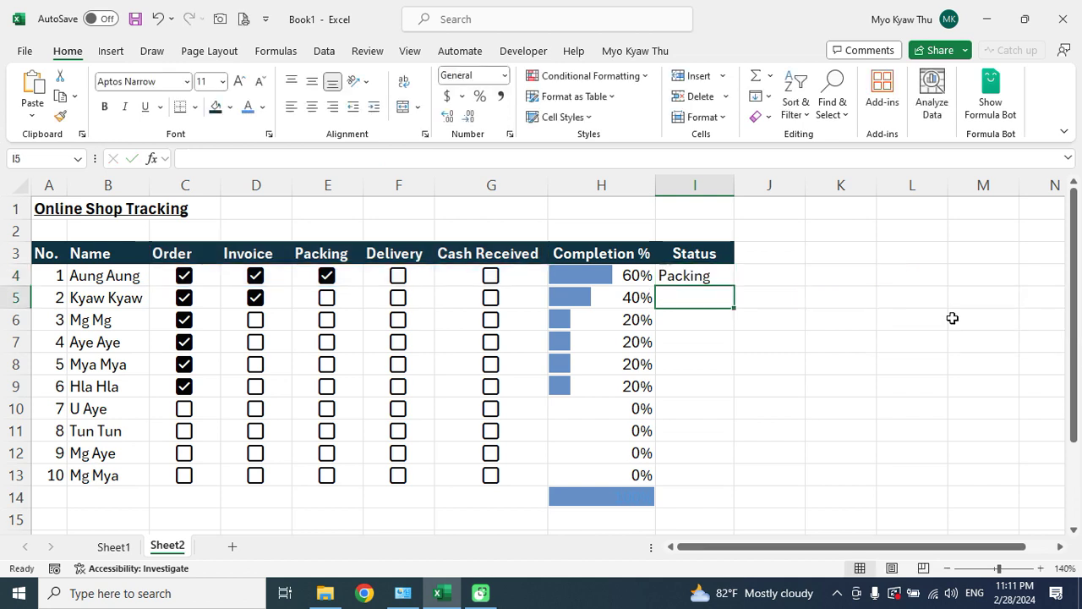
left_click(690, 274)
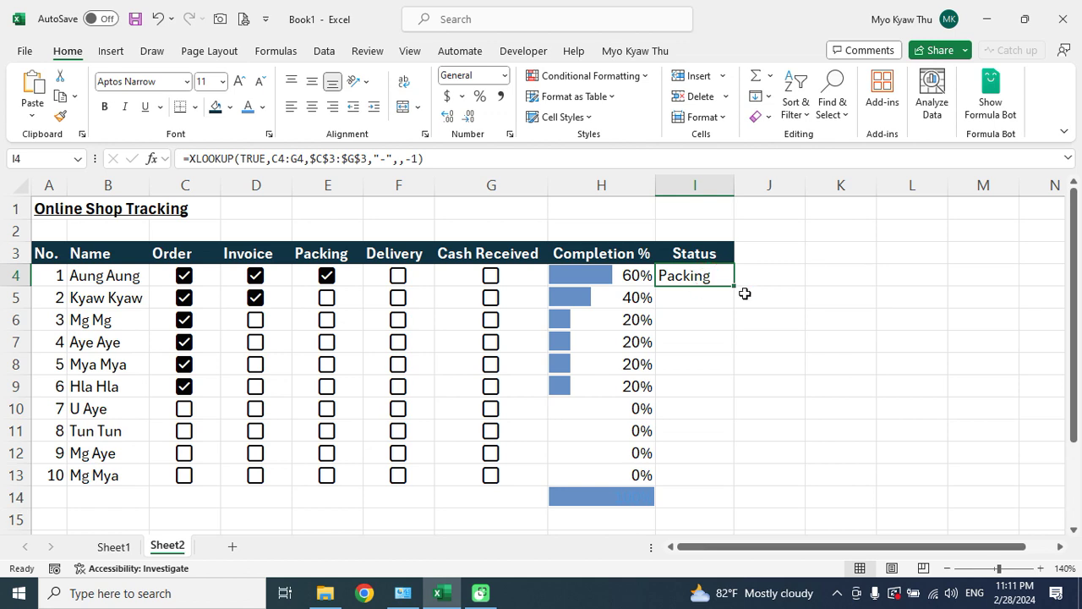
left_click(703, 258)
type("St")
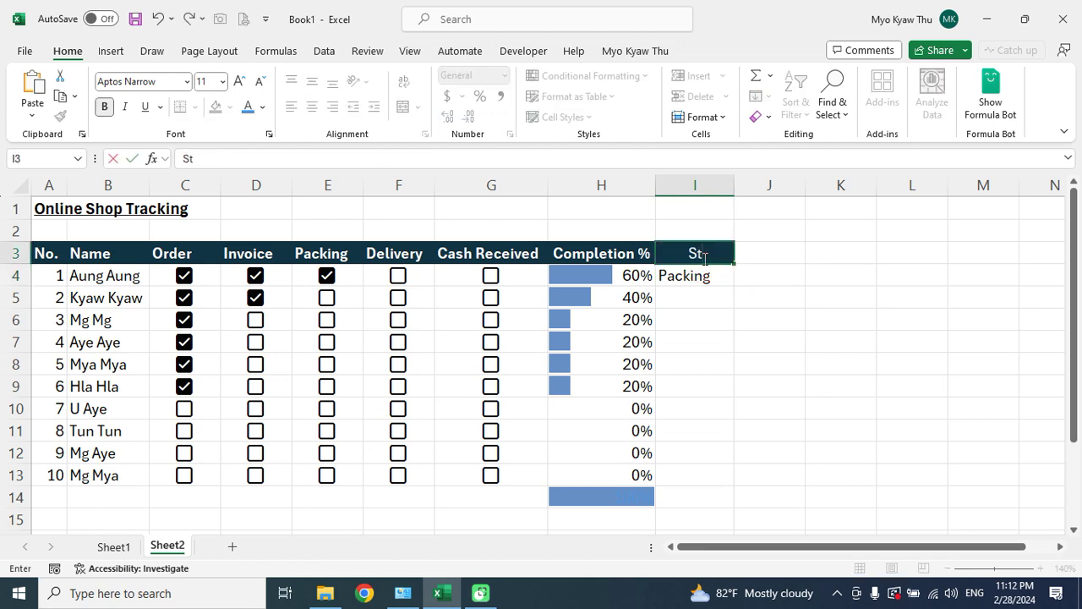
type("ep")
key("Return")
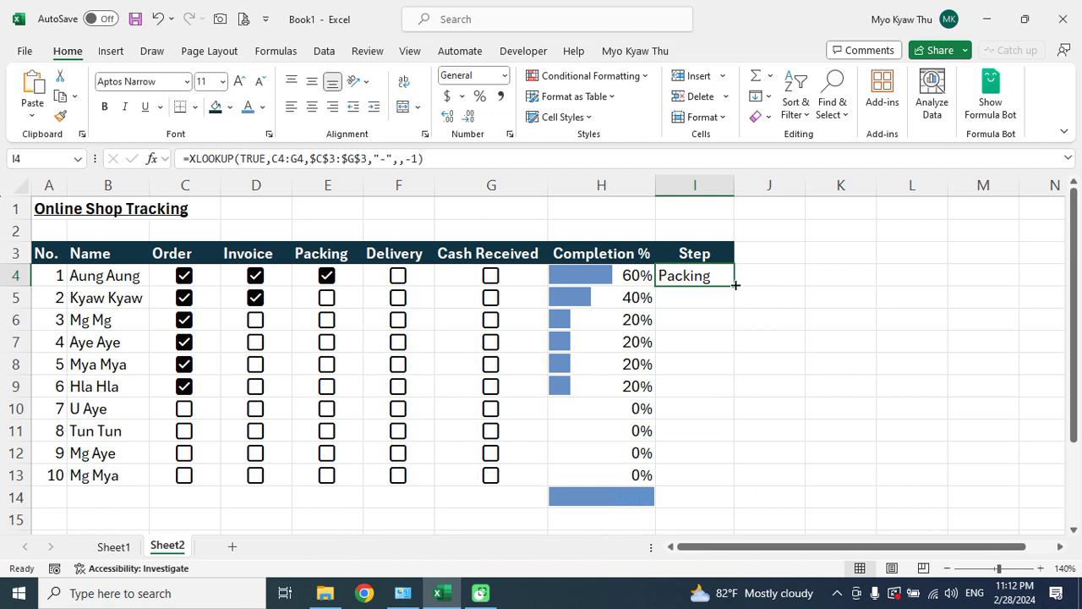
Fill the Step formula down through row 13, deleting the extra copy in I14, and check I6, I9 and I10
double_click(735, 285)
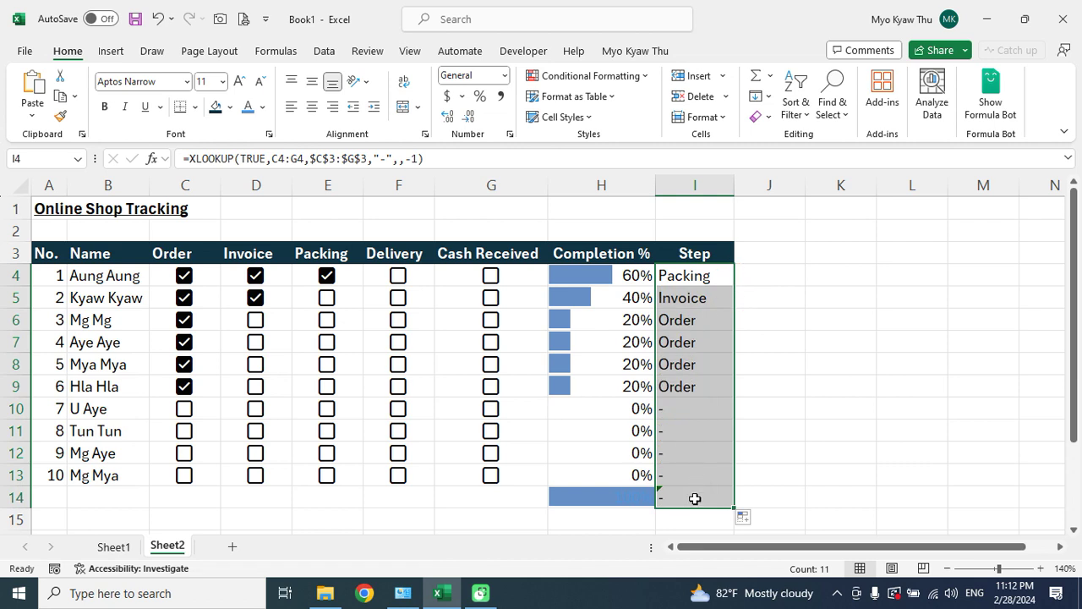
left_click(694, 496)
key("Delete")
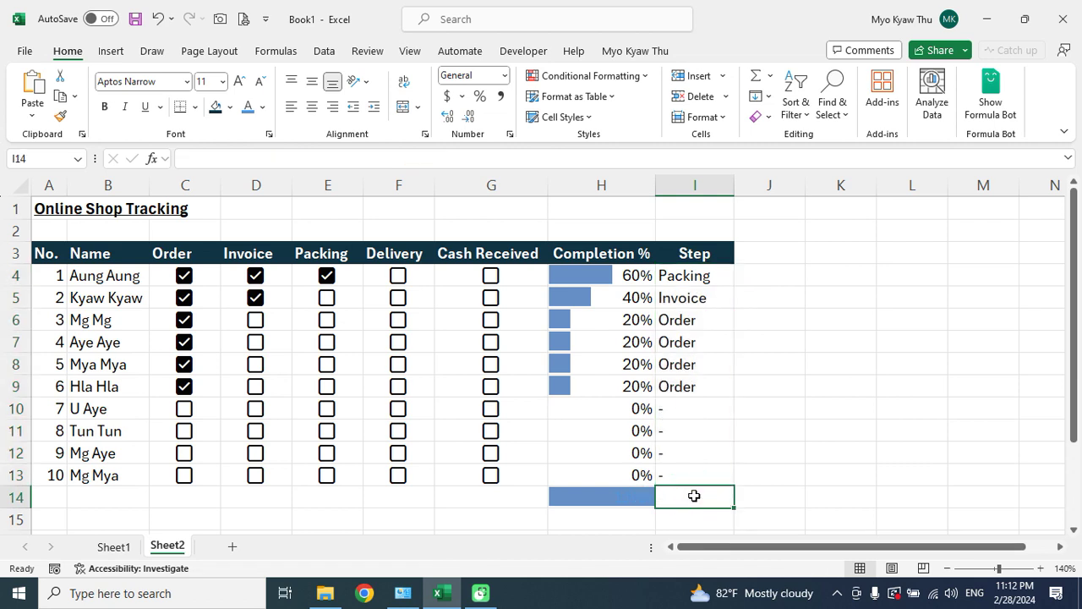
left_click(769, 438)
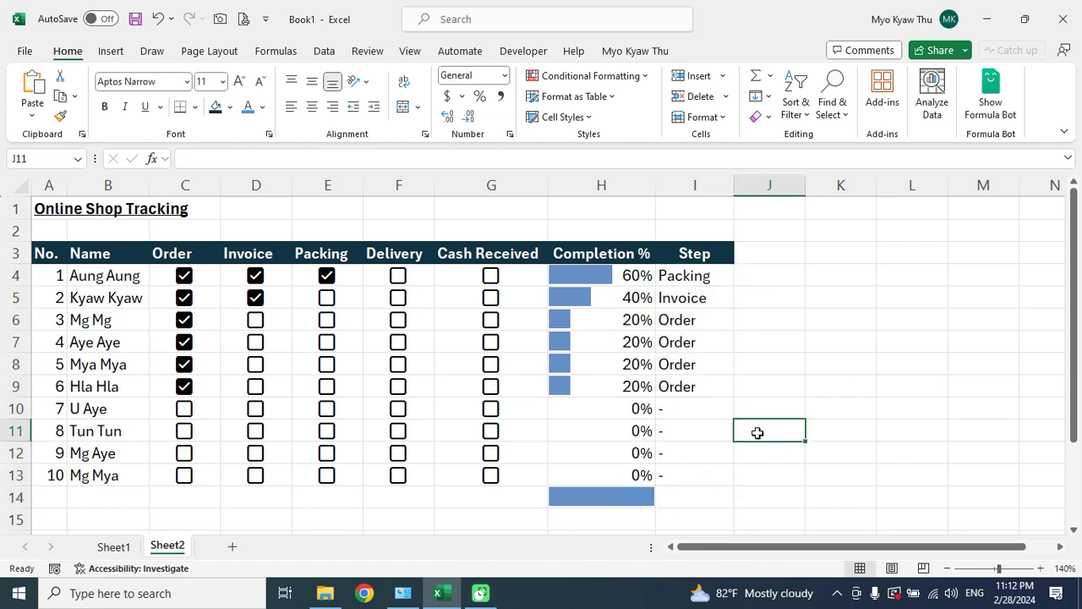
left_click(689, 319)
left_click(690, 387)
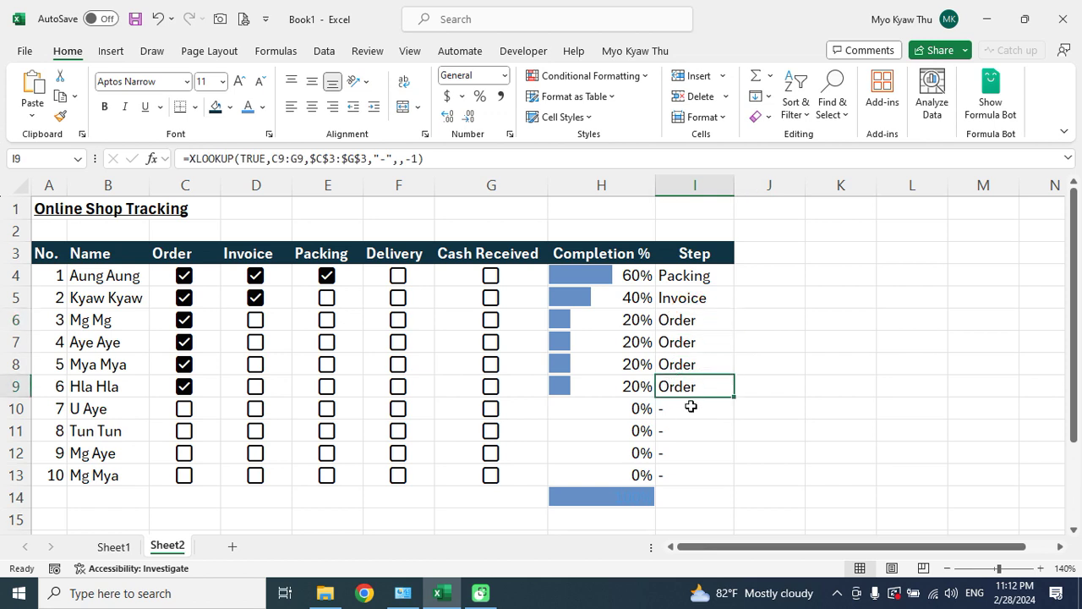
left_click(691, 407)
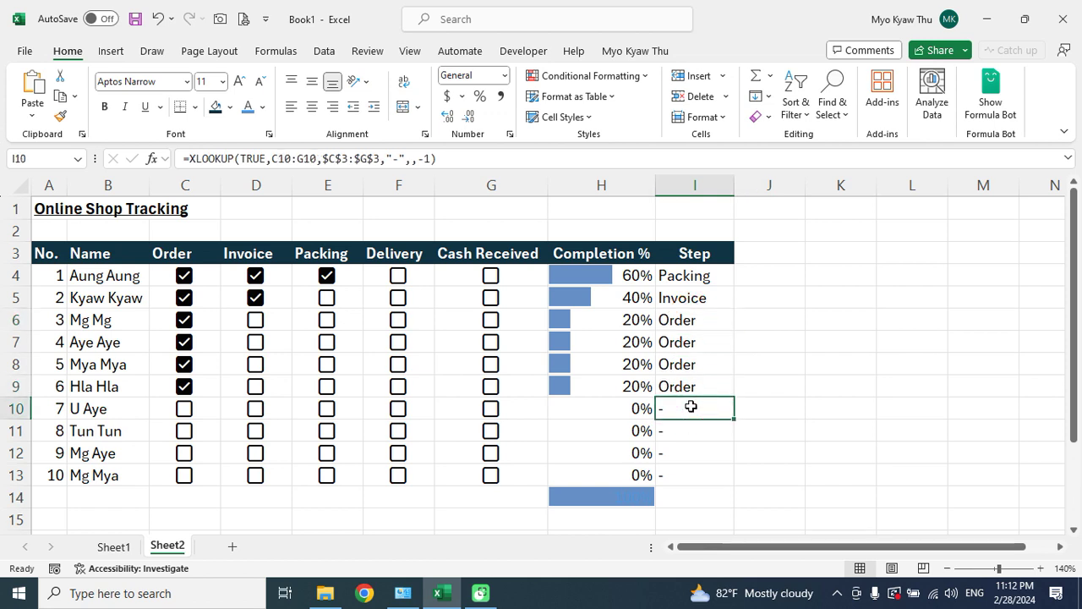
Tick all five stage boxes C10:G10 so row 10 shows 100% and Cash Received
left_click(186, 412)
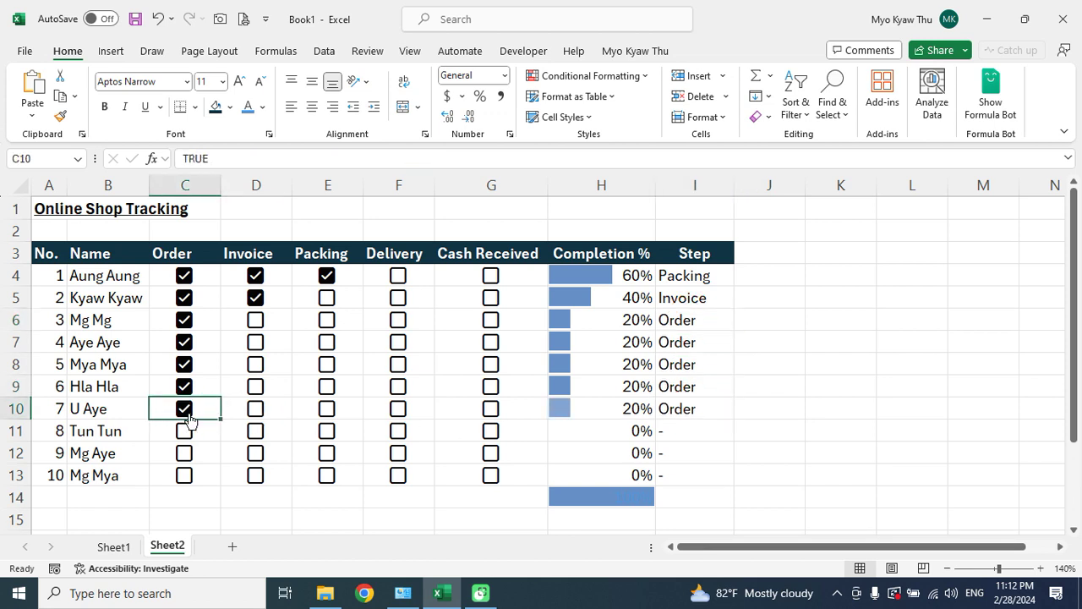
left_click(255, 411)
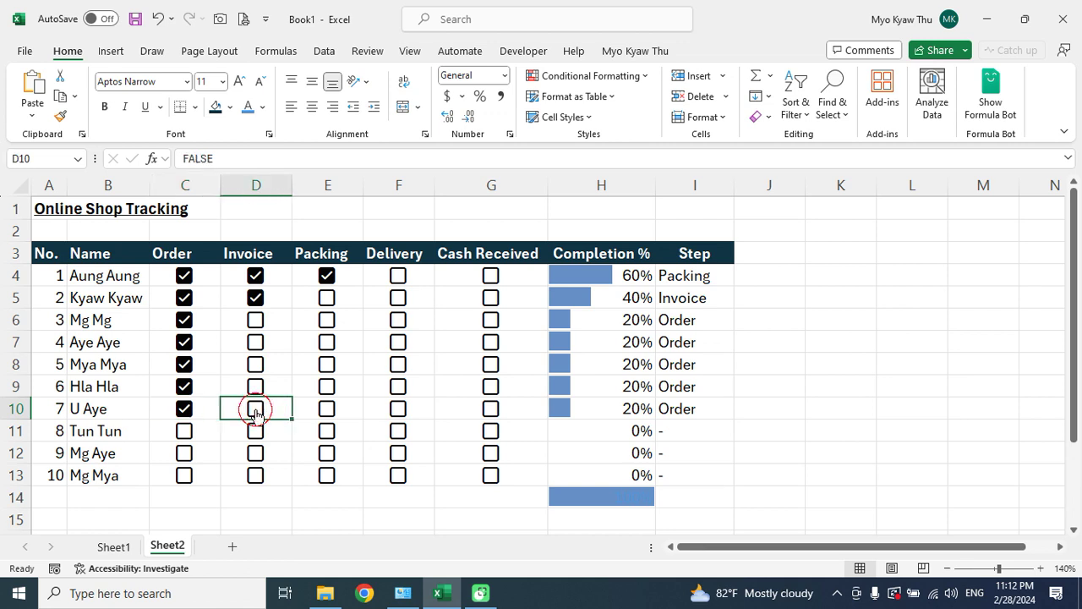
left_click(325, 411)
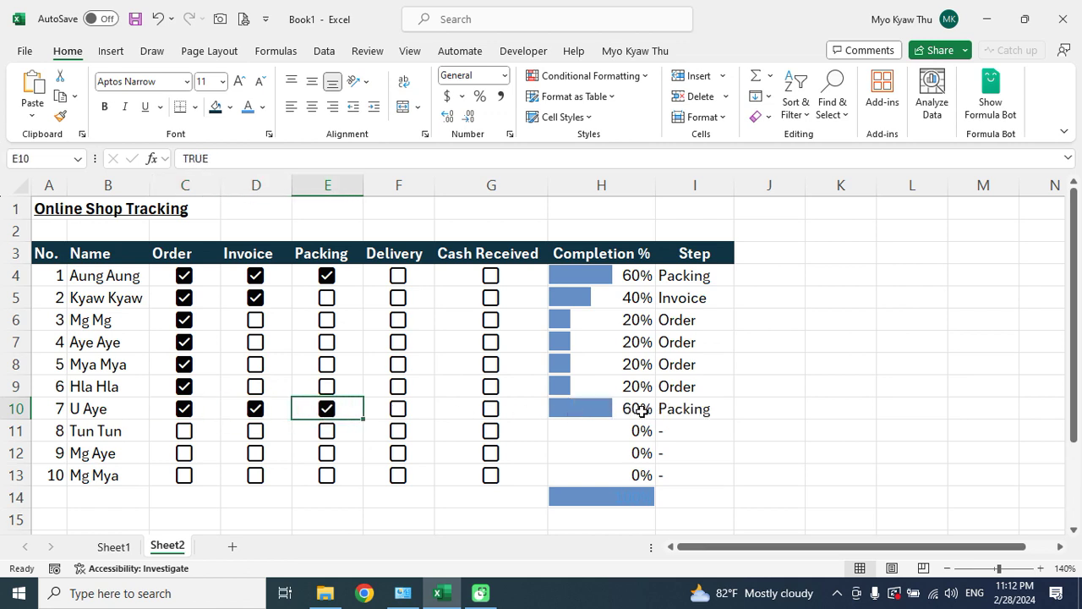
left_click(398, 408)
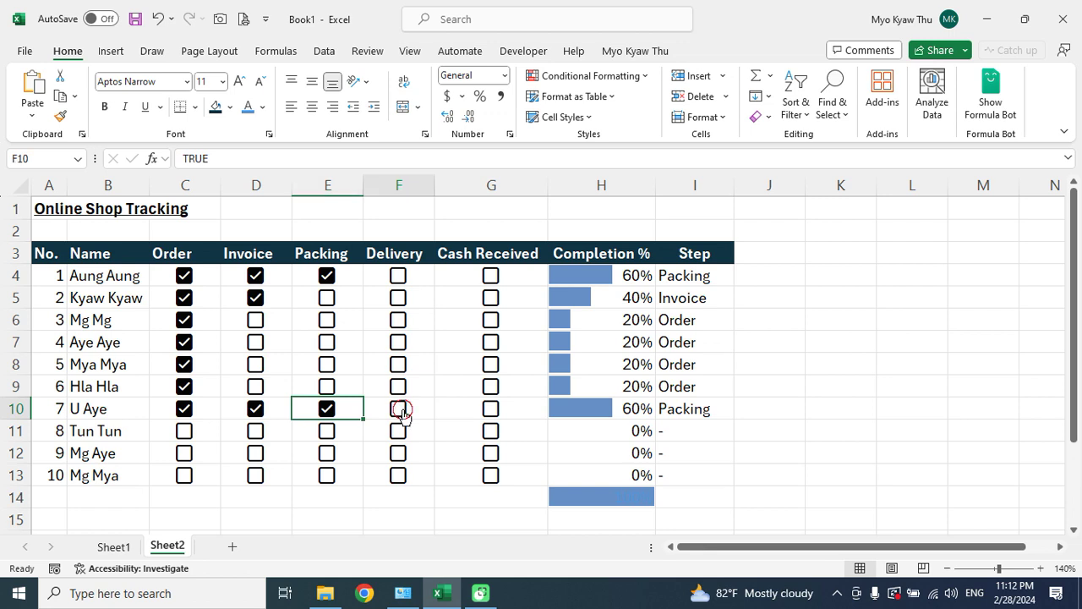
left_click(490, 410)
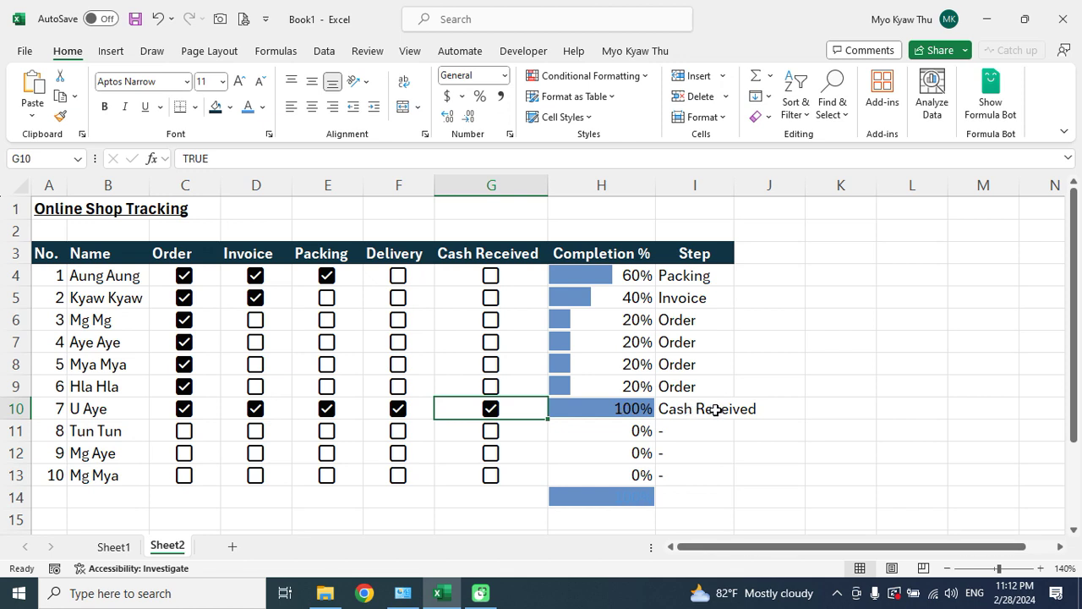
Widen column I to fit Cash Received and tick Order and Cash Received in row 12
left_click_drag(740, 193, 770, 193)
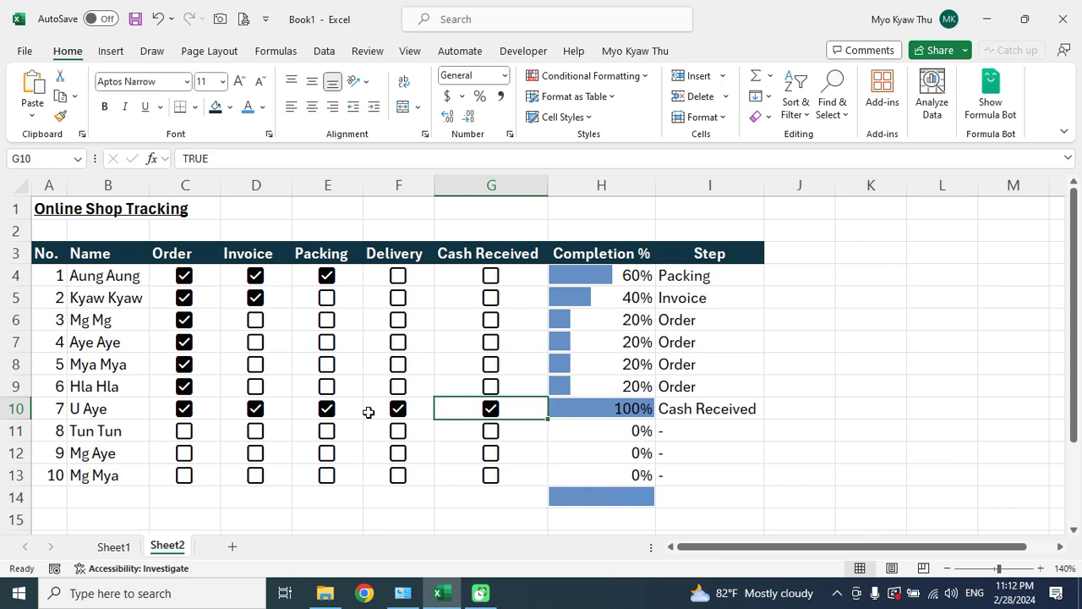
left_click(184, 454)
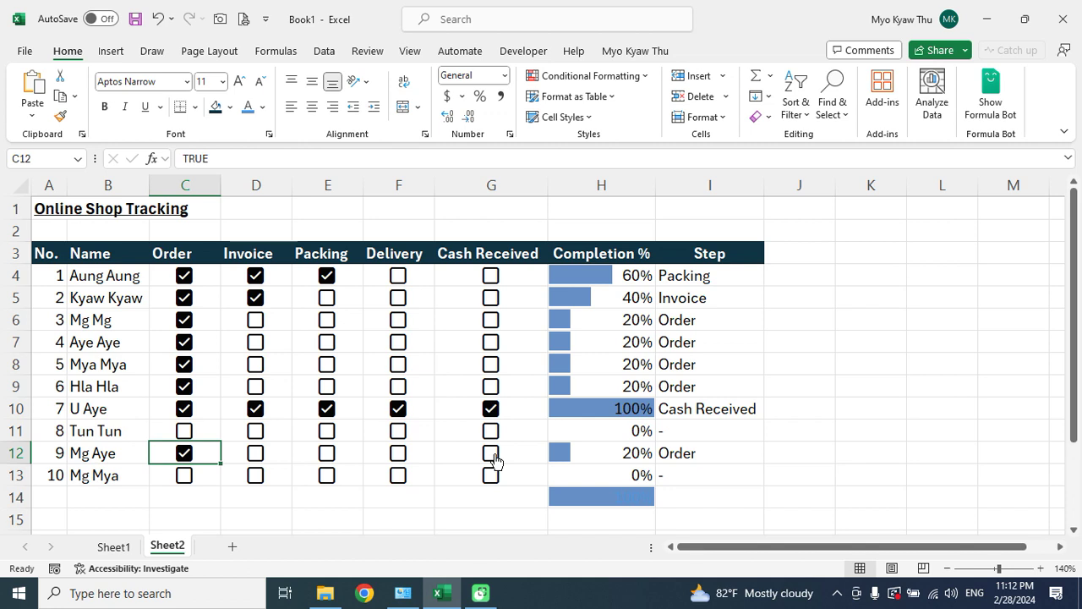
left_click(493, 455)
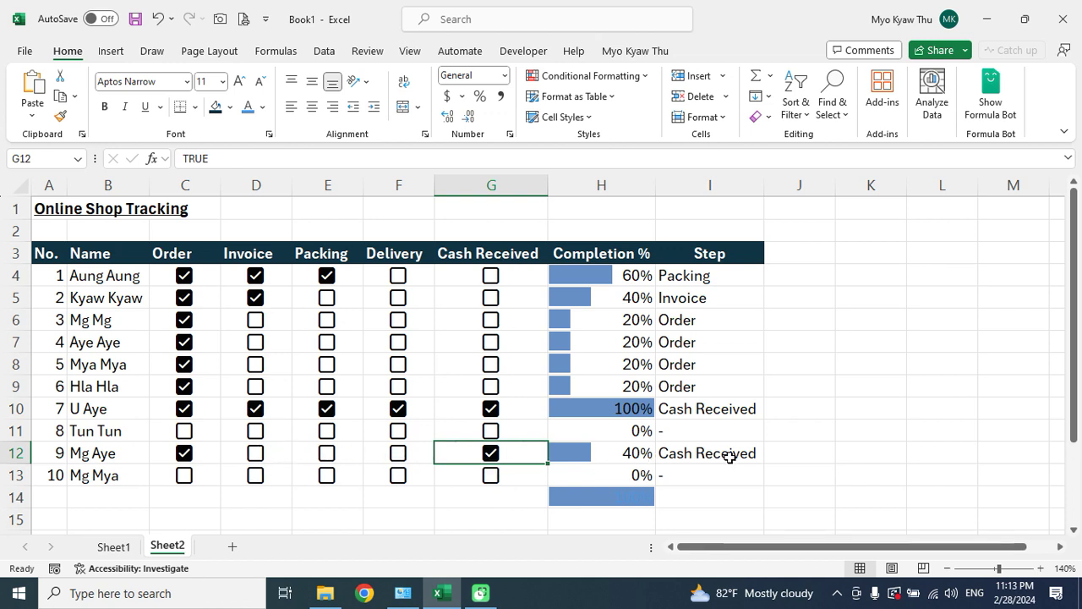
Review the Step formulas in I10 and I12 and the completion formula in H10
left_click(746, 407)
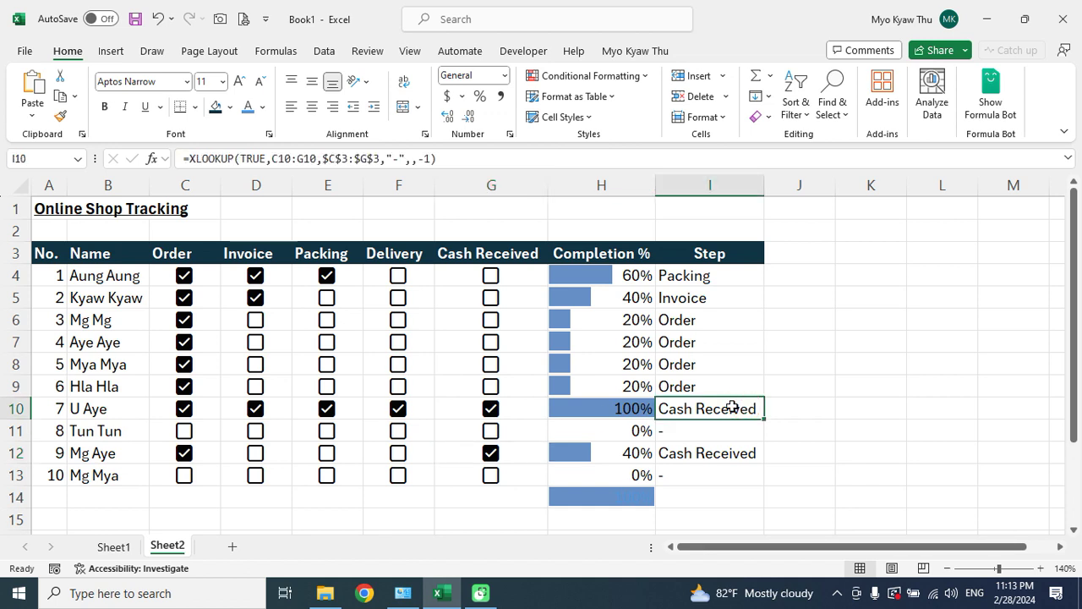
left_click(708, 452)
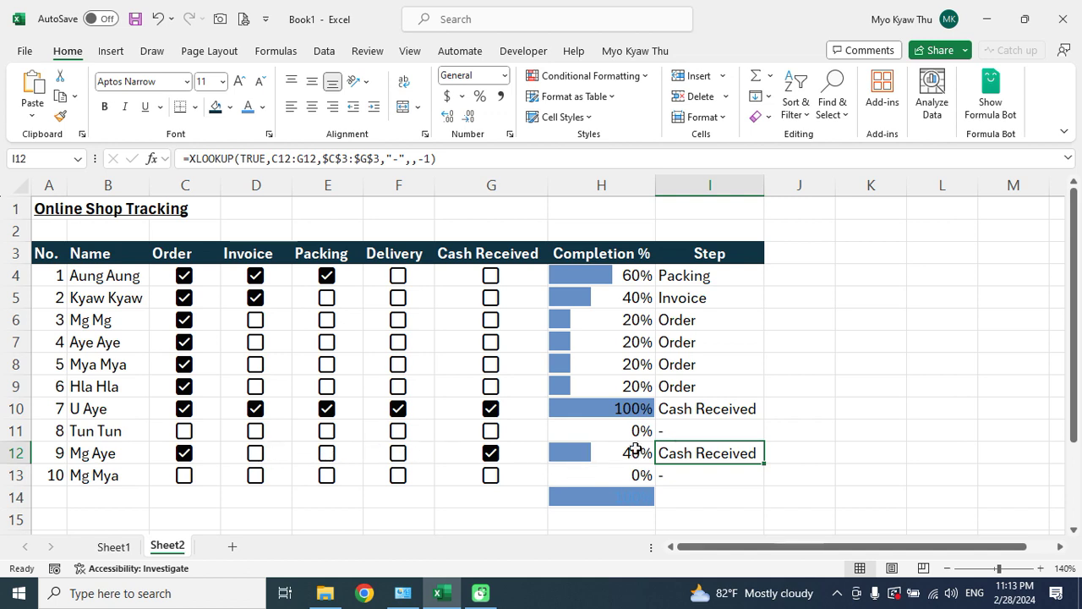
left_click(717, 410)
left_click(646, 410)
left_click(805, 382)
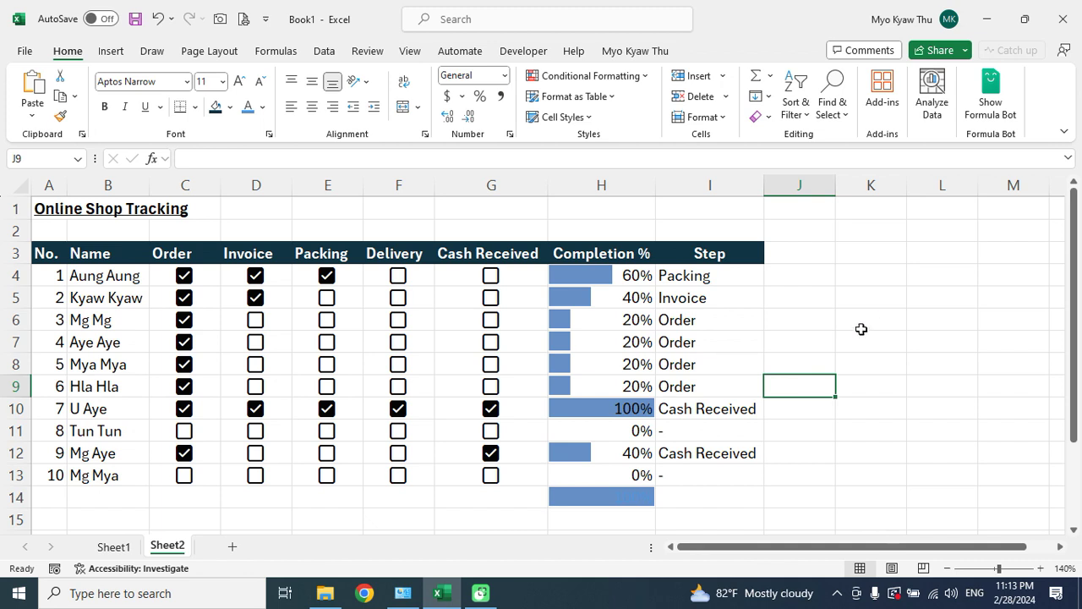
left_click(872, 303)
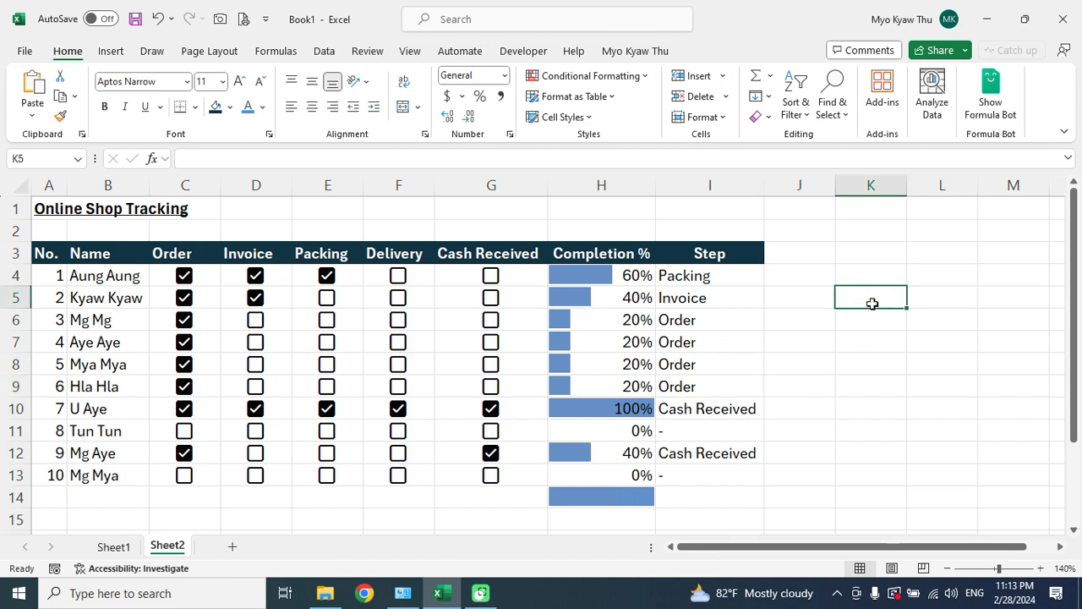
type("=P")
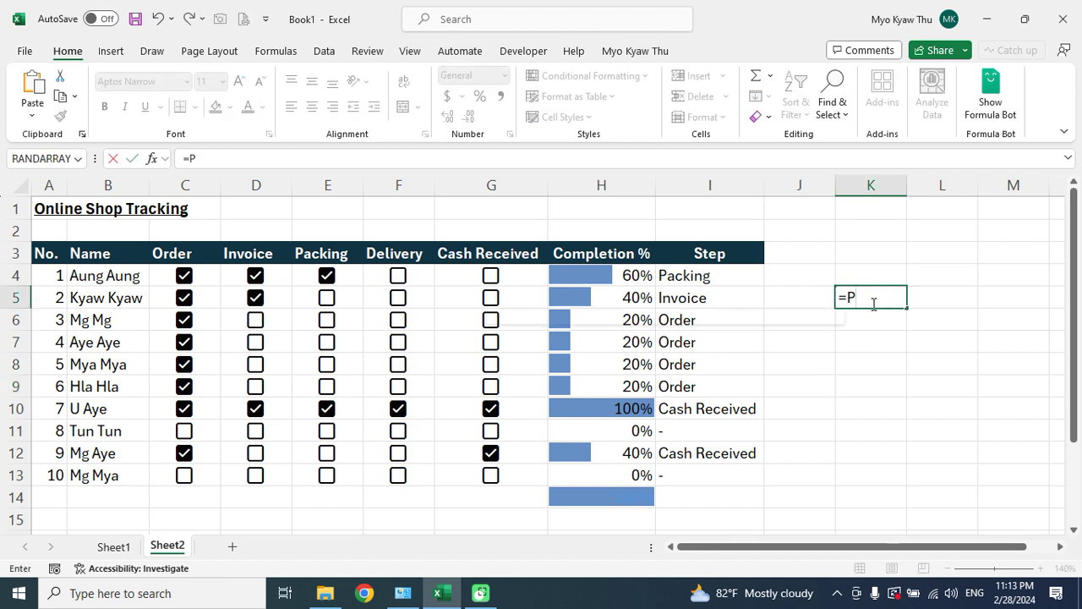
type("Y")
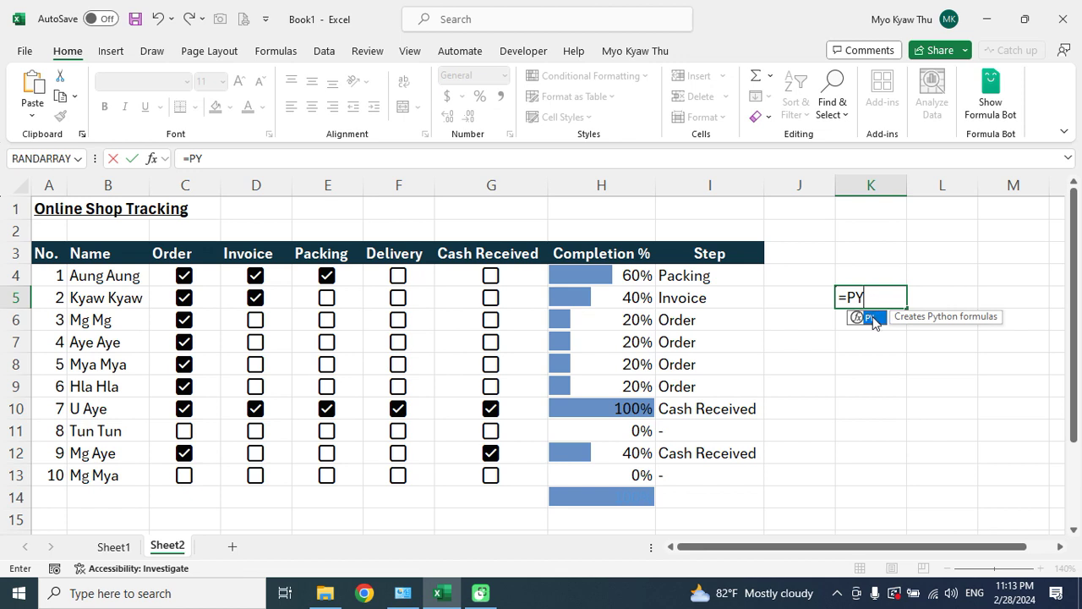
left_click(873, 322)
double_click(871, 318)
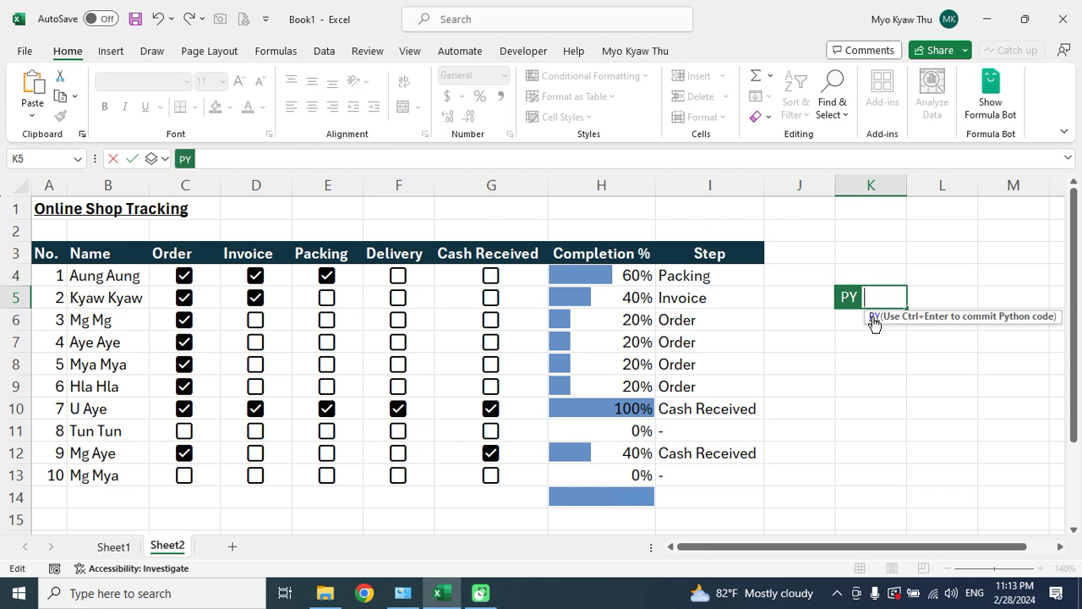
key("Return")
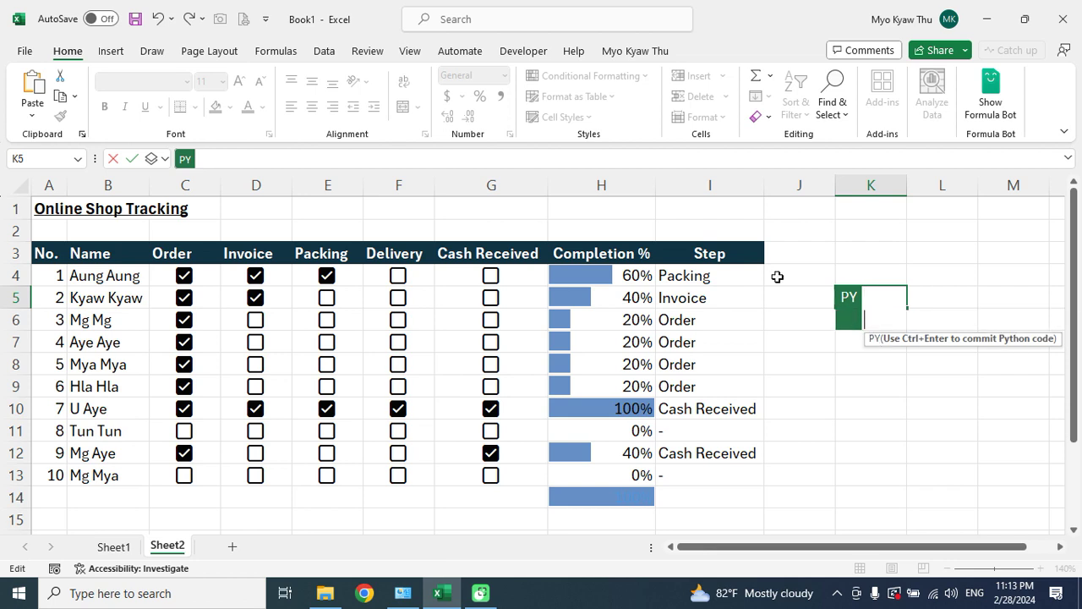
left_click(112, 159)
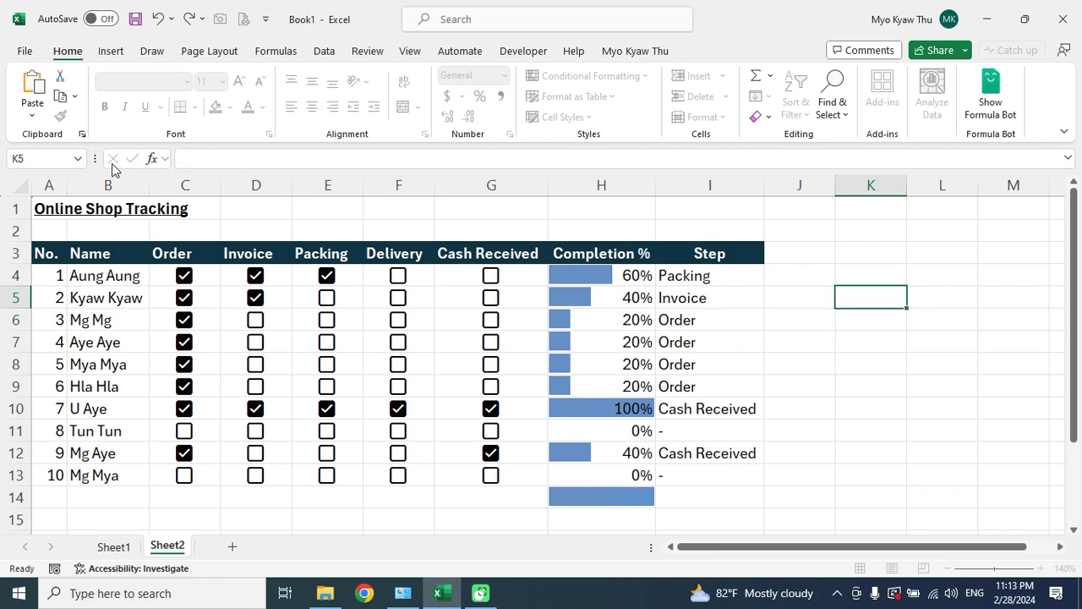